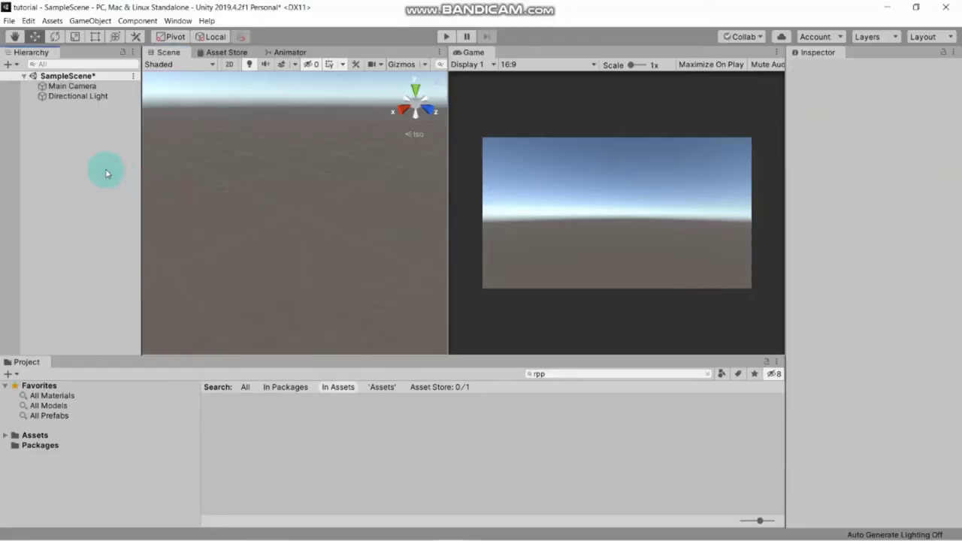
Add a 3D cube to the scene.
right_click(69, 145)
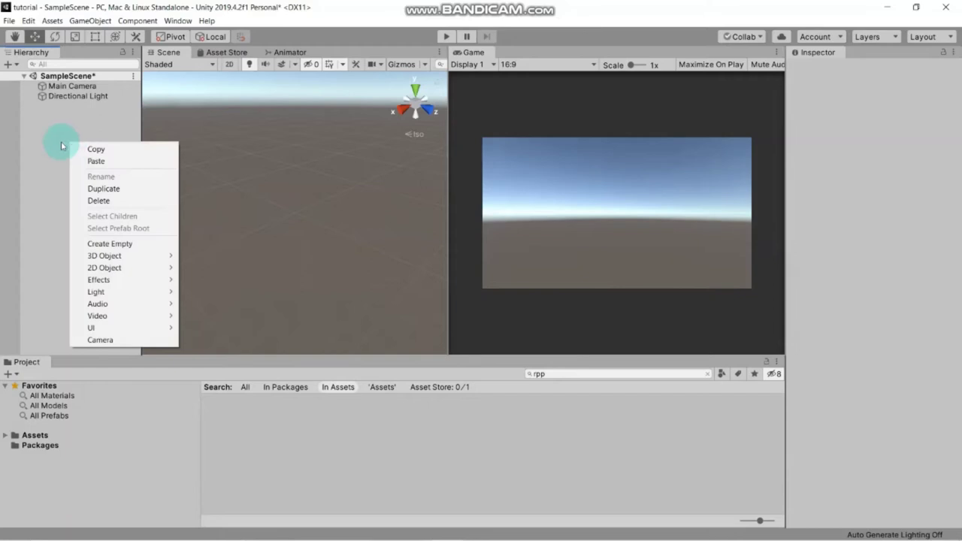
left_click(43, 144)
right_click(43, 146)
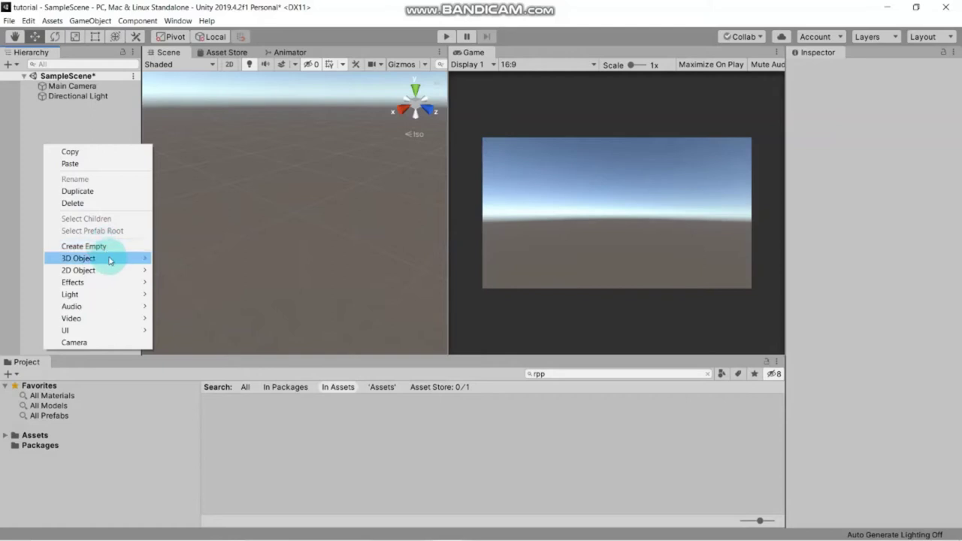
mouse_move(122, 260)
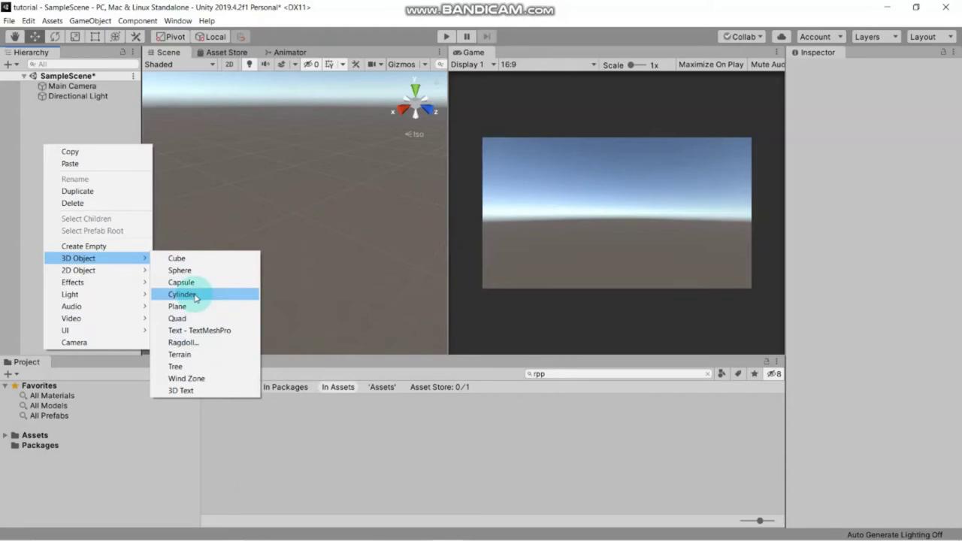
left_click(217, 260)
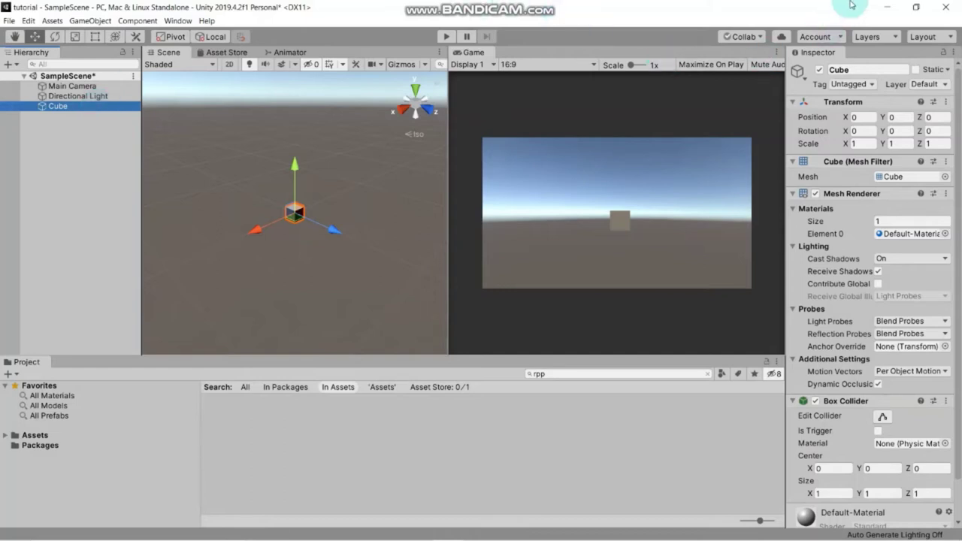
mouse_move(853, 302)
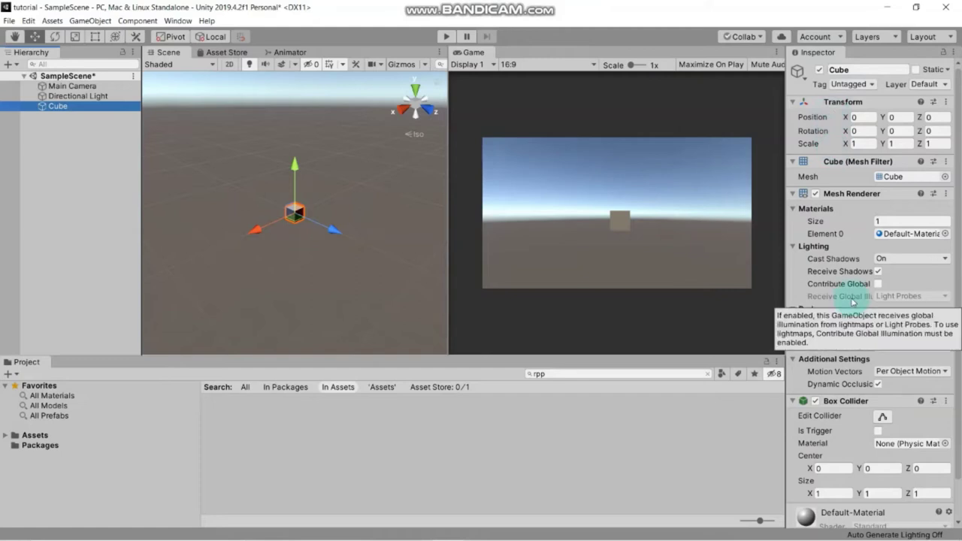
left_click(836, 467)
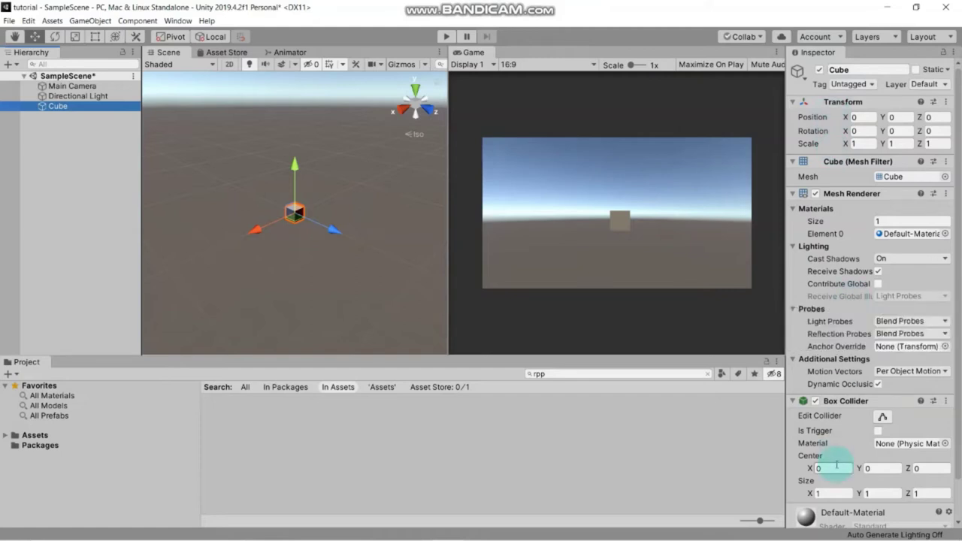
left_click(622, 521)
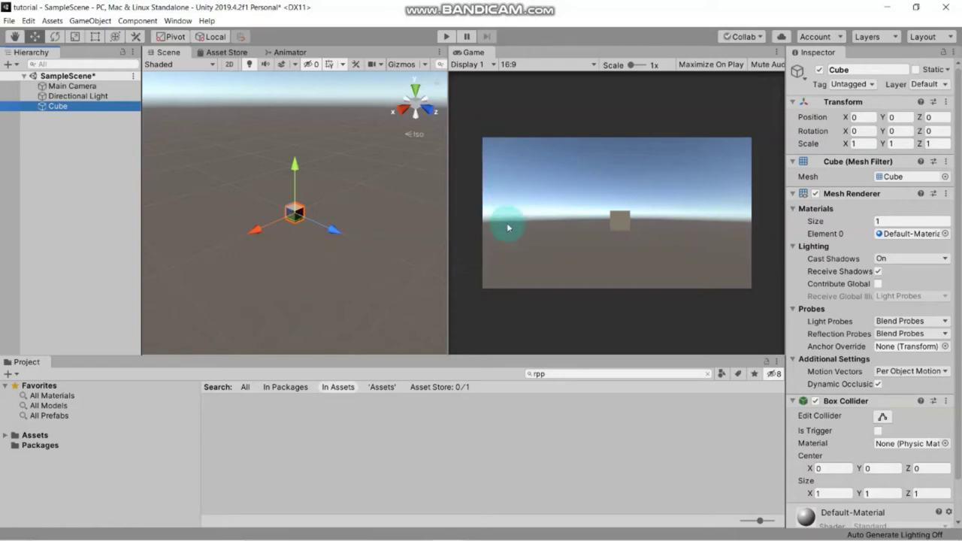
Set the cube's position to X 1, Y 1, Z 1.
left_click(367, 247)
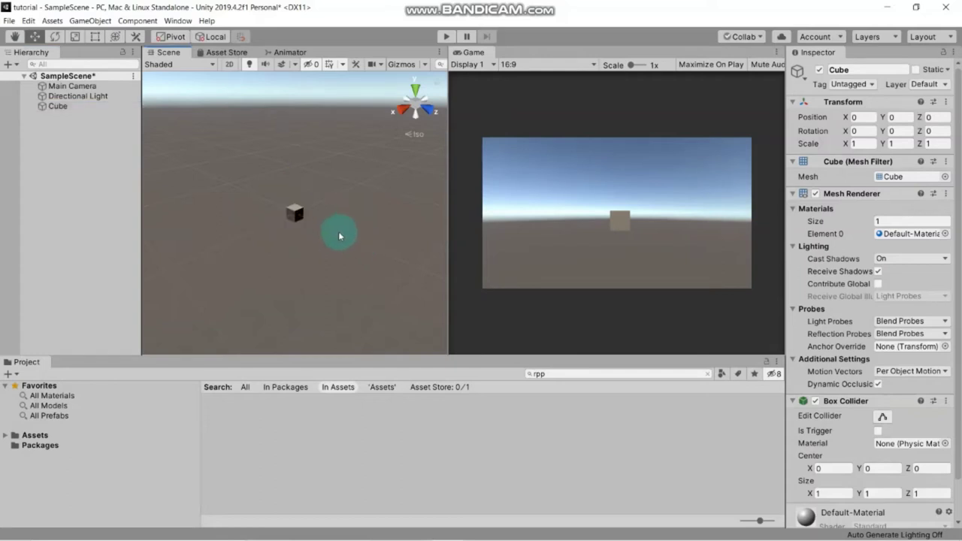
left_click(290, 217)
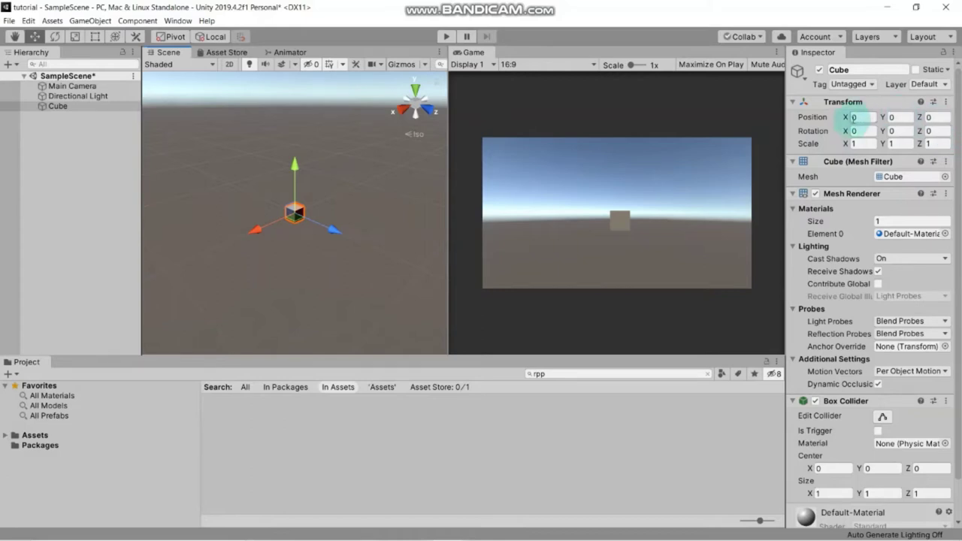
left_click(855, 118)
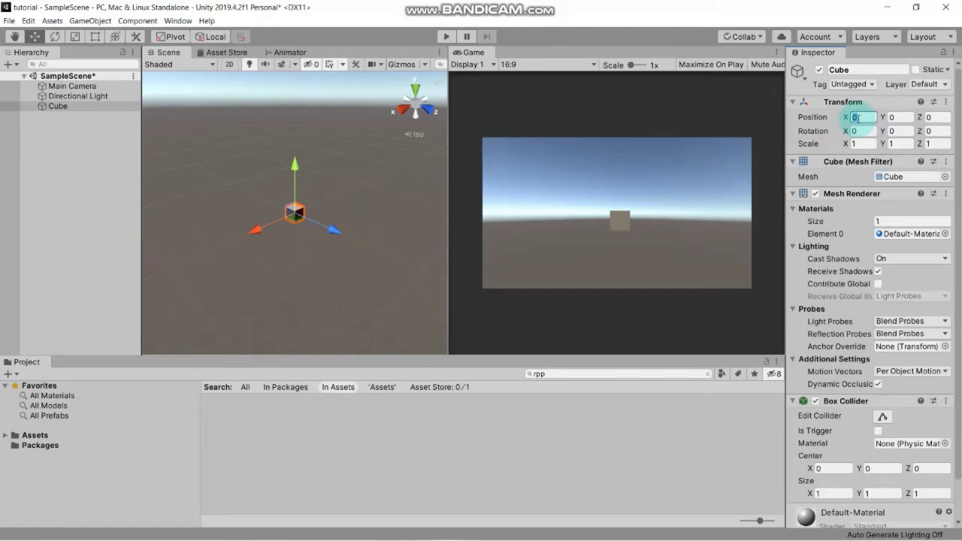
type("1")
left_click(893, 118)
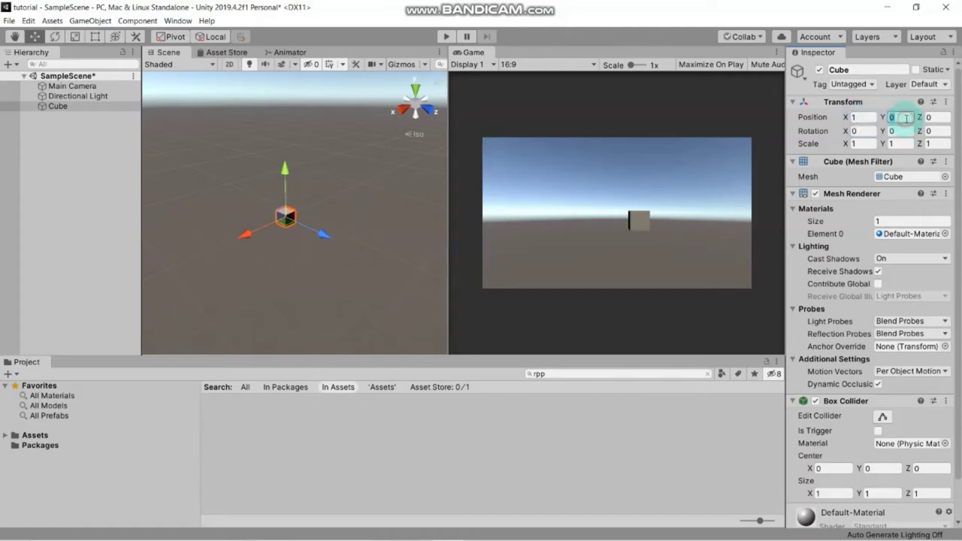
type("1")
left_click(930, 118)
type("1")
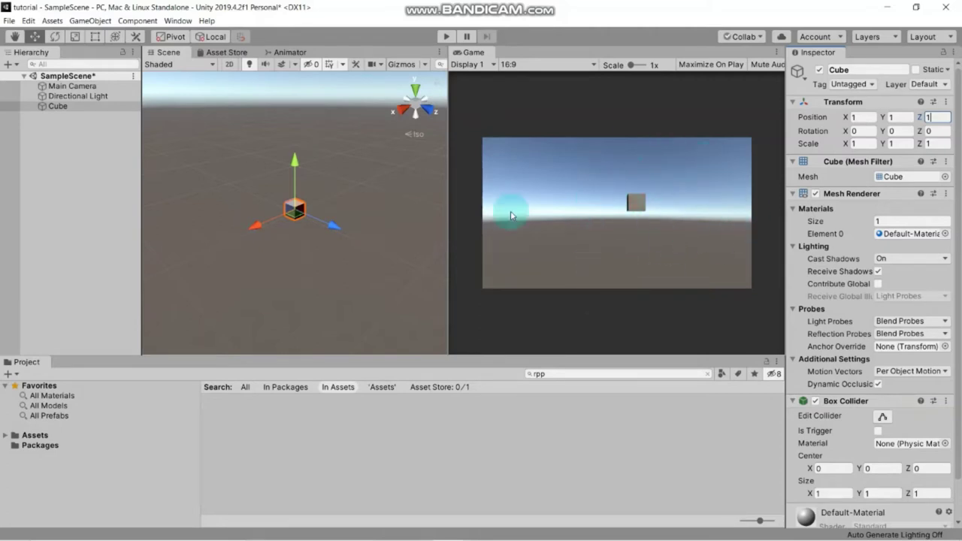
Move the Main Camera to about X 0.57, Y 1.37, Z -4.72 so it faces the cube.
left_click(64, 87)
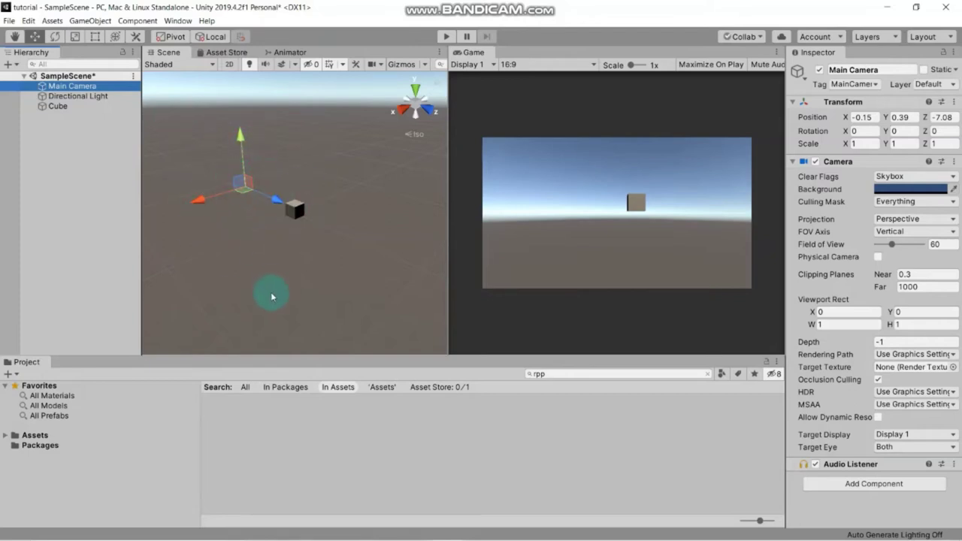
key("f")
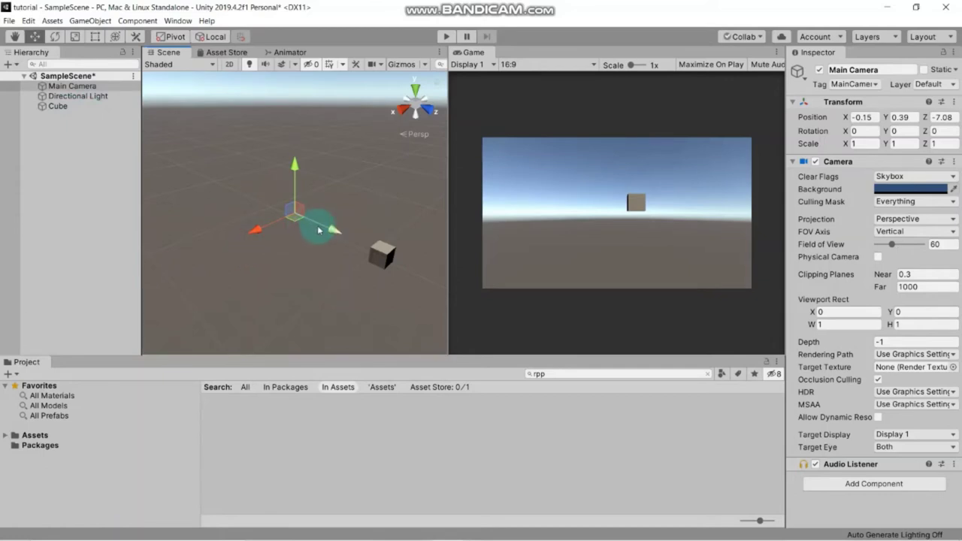
left_click_drag(320, 230, 383, 252)
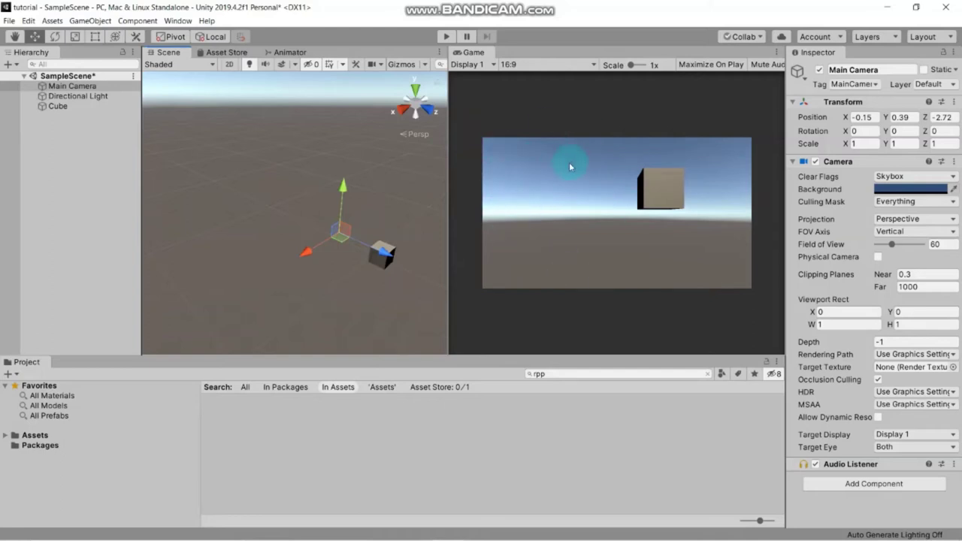
mouse_move(379, 250)
left_mouse_down()
mouse_move(350, 239)
mouse_move(394, 256)
mouse_move(325, 229)
mouse_move(393, 251)
mouse_move(383, 242)
left_mouse_up()
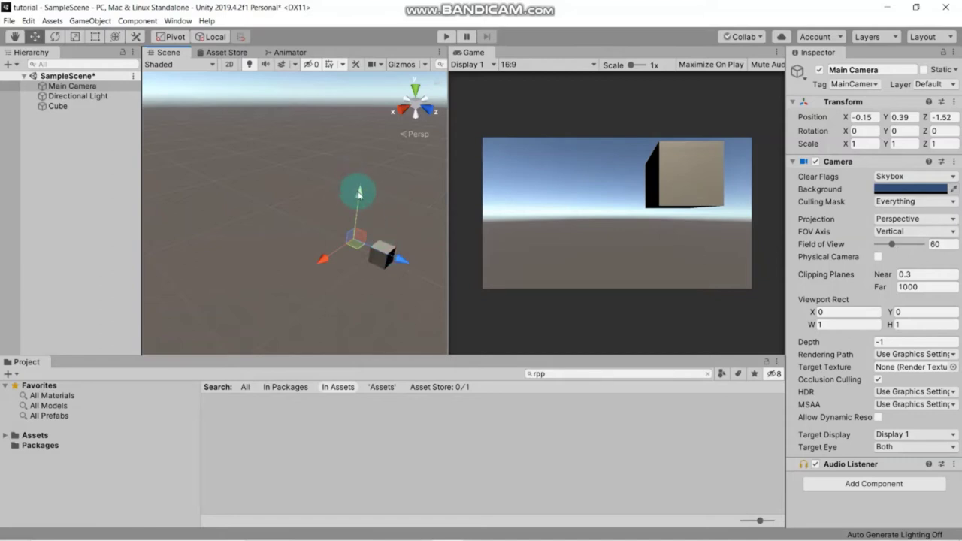
mouse_move(359, 197)
left_mouse_down()
mouse_move(358, 171)
mouse_move(354, 189)
mouse_move(362, 184)
left_mouse_up()
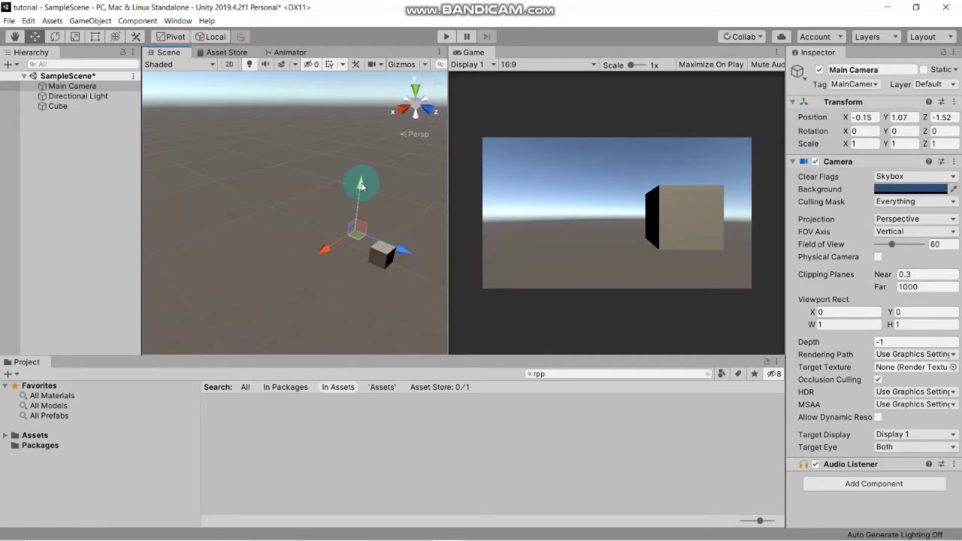
mouse_move(361, 185)
left_mouse_down()
mouse_move(362, 202)
mouse_move(362, 193)
left_mouse_up()
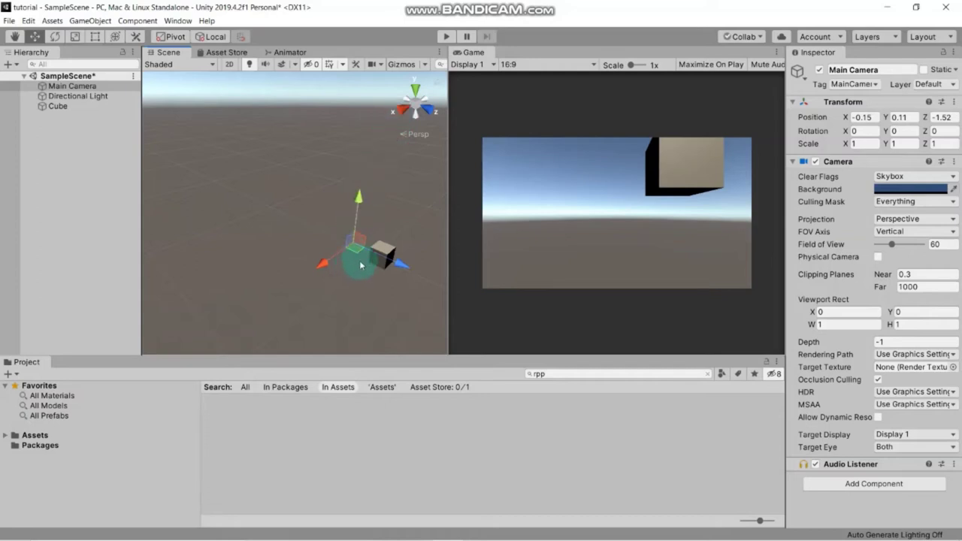
left_click_drag(360, 197, 362, 176)
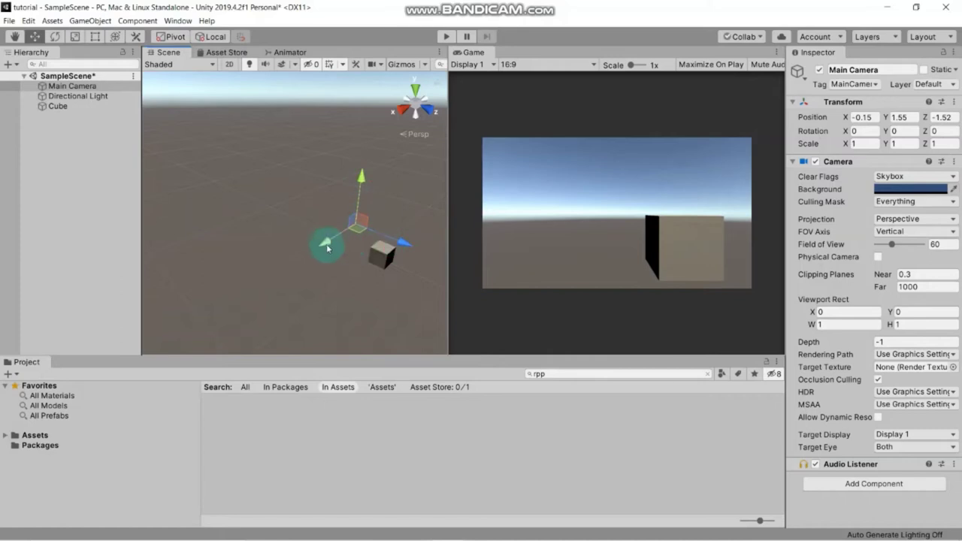
left_click_drag(324, 241, 350, 215)
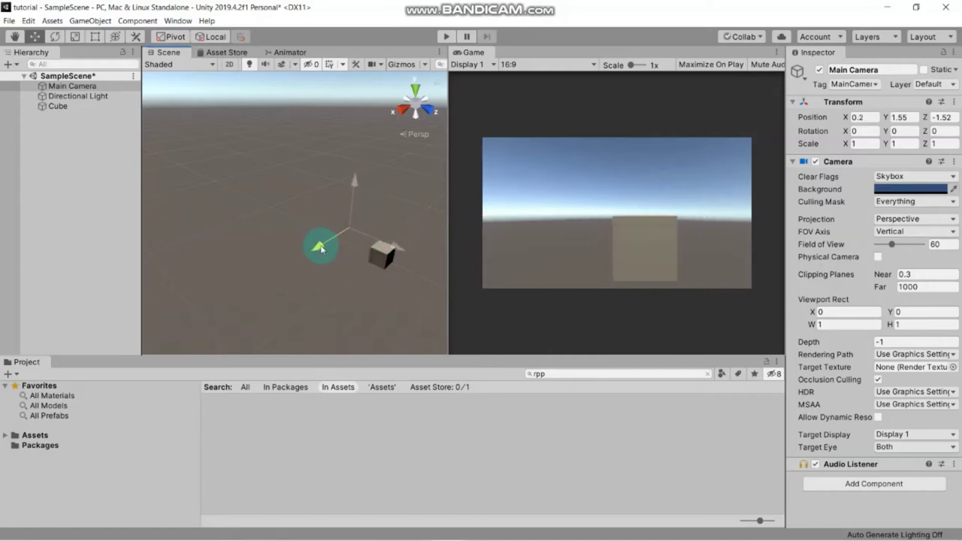
mouse_move(350, 183)
left_mouse_down()
mouse_move(366, 188)
mouse_move(352, 185)
left_mouse_up()
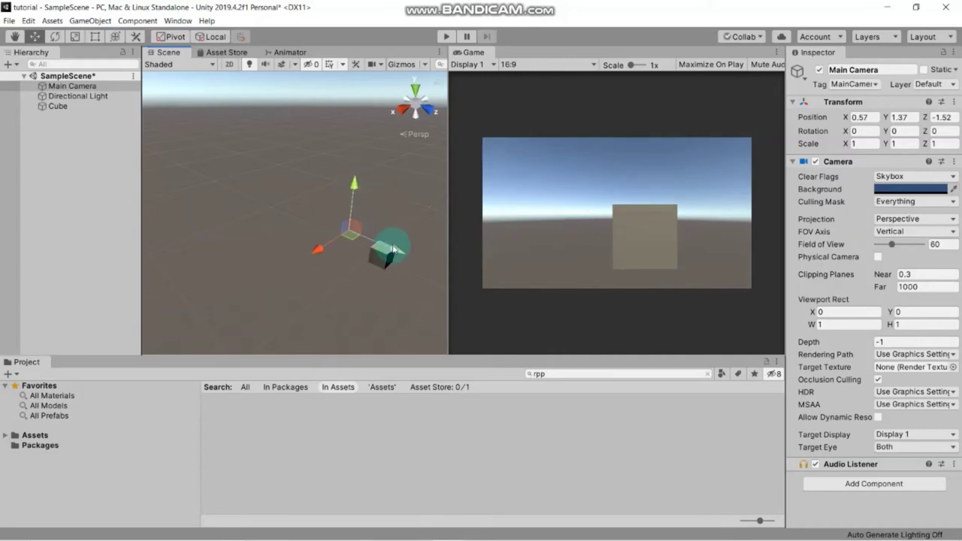
mouse_move(386, 242)
left_mouse_down()
mouse_move(369, 243)
mouse_move(378, 244)
left_mouse_up()
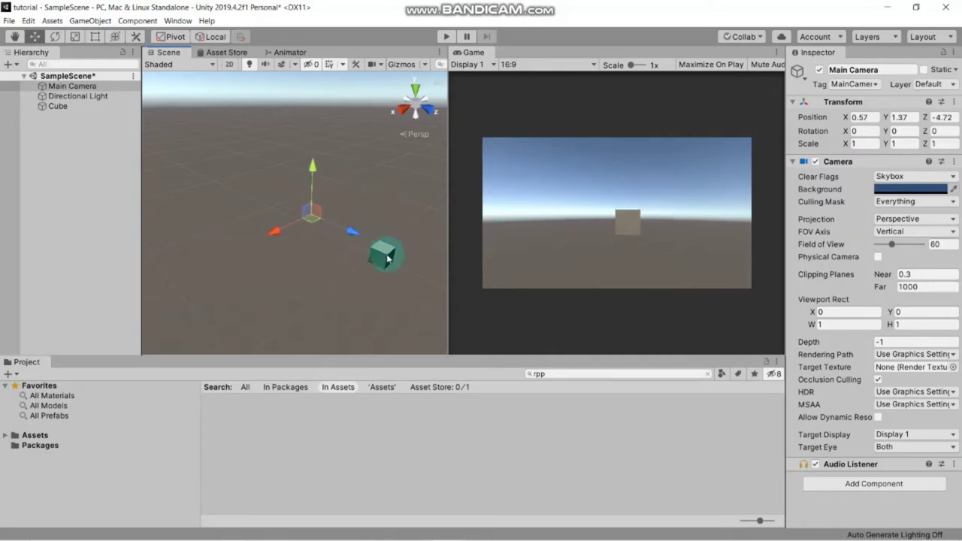
Set the cube's scale to X 2, Y 3, Z 5.
left_click(386, 257)
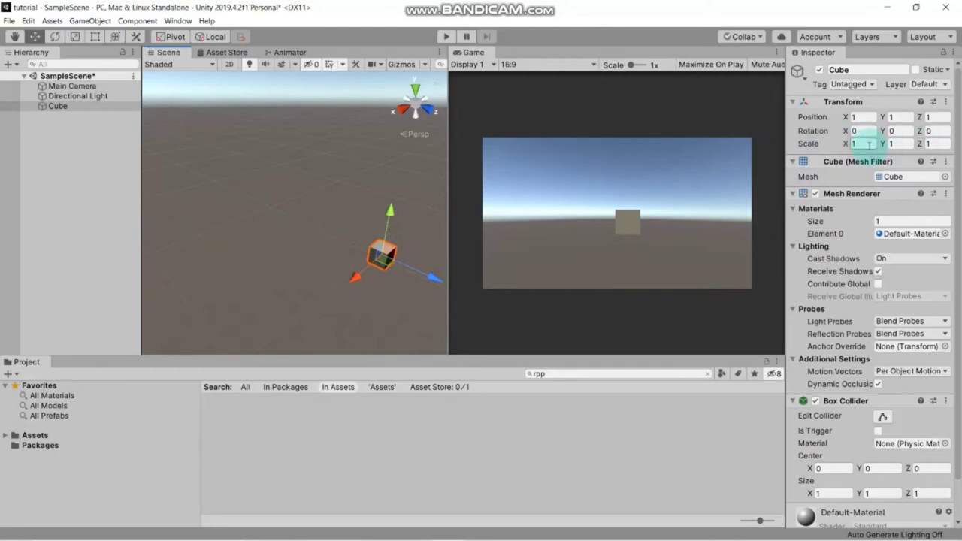
double_click(869, 144)
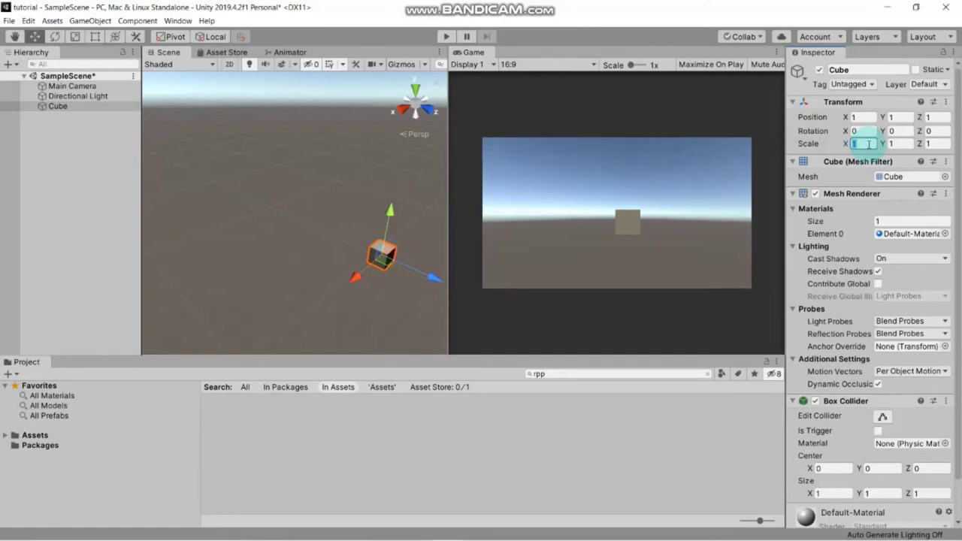
type("2")
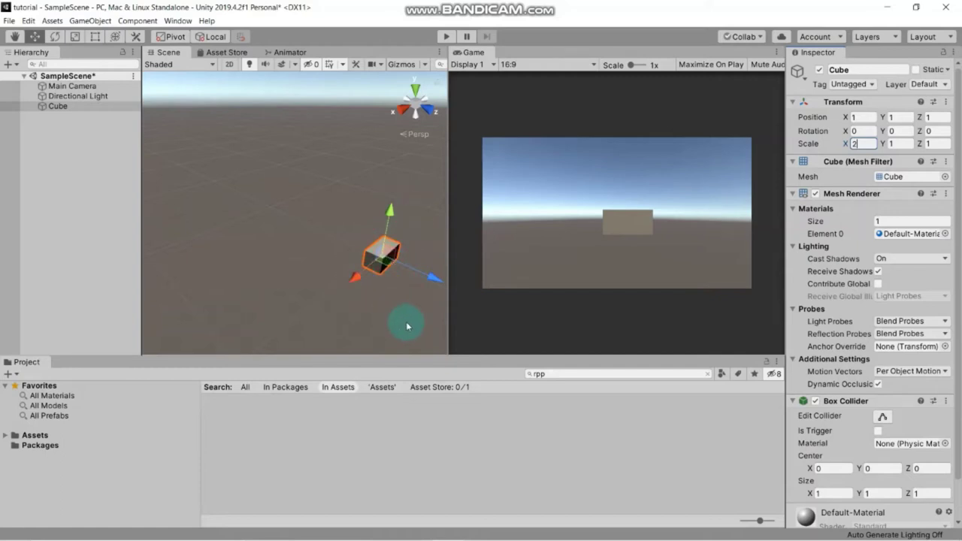
left_click(116, 109)
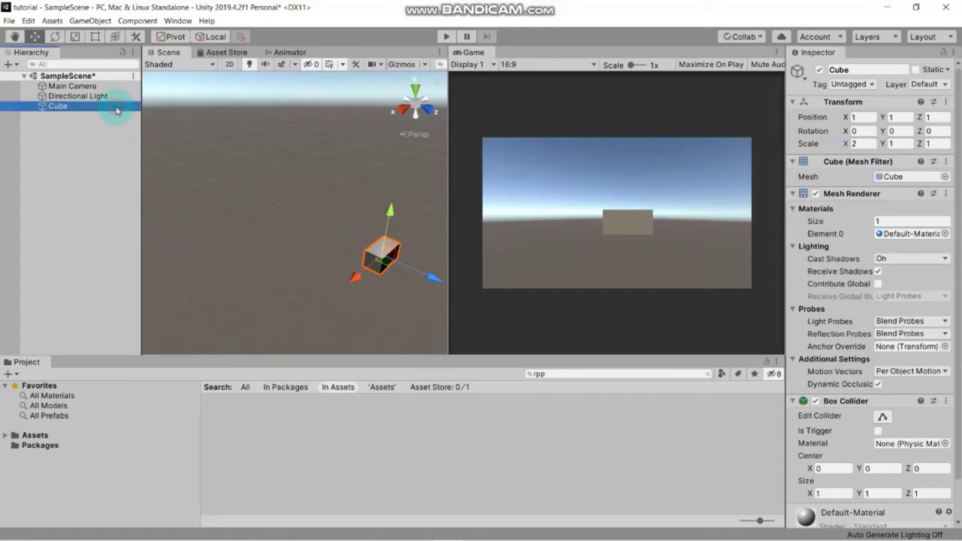
key("f")
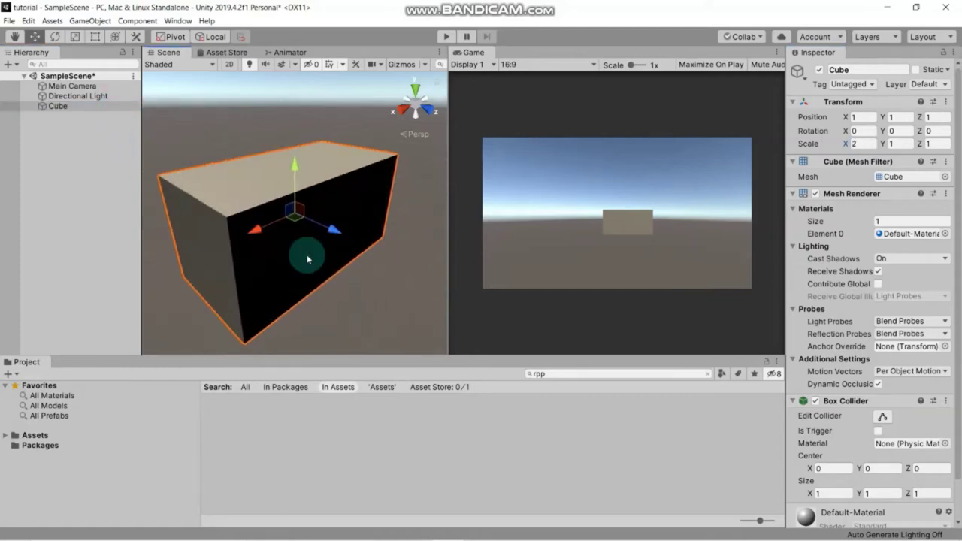
mouse_move(308, 259)
left_mouse_down("alt")
mouse_move(266, 259)
mouse_move(302, 263)
left_mouse_up("alt")
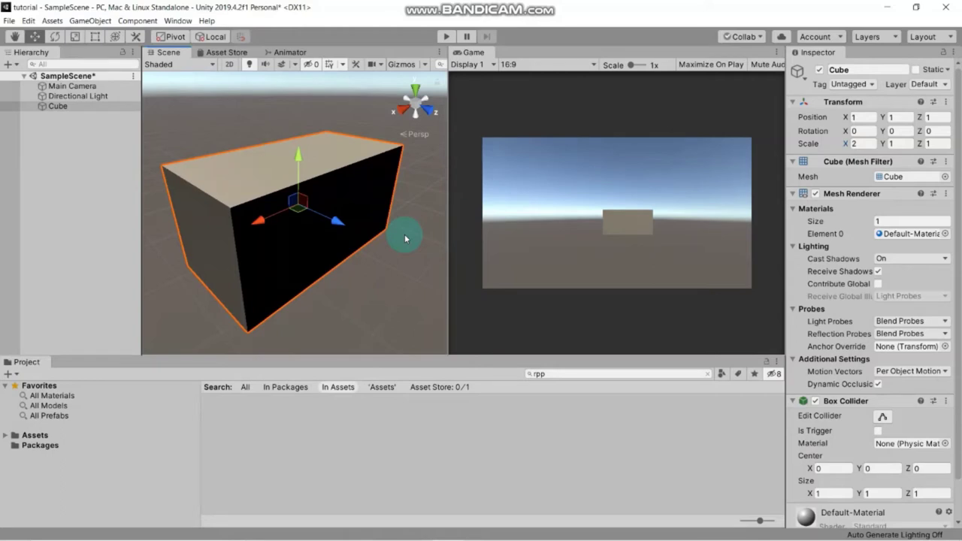
left_click(899, 142)
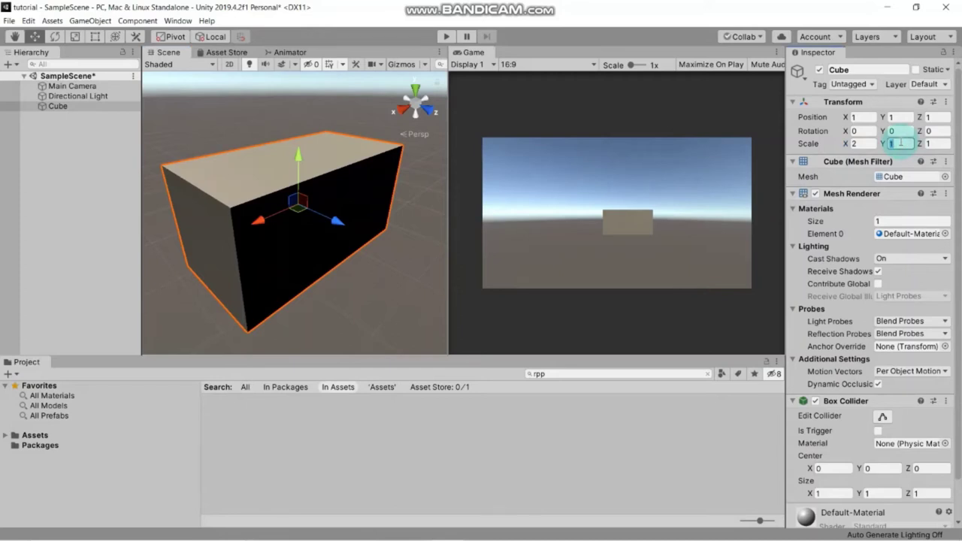
type("3")
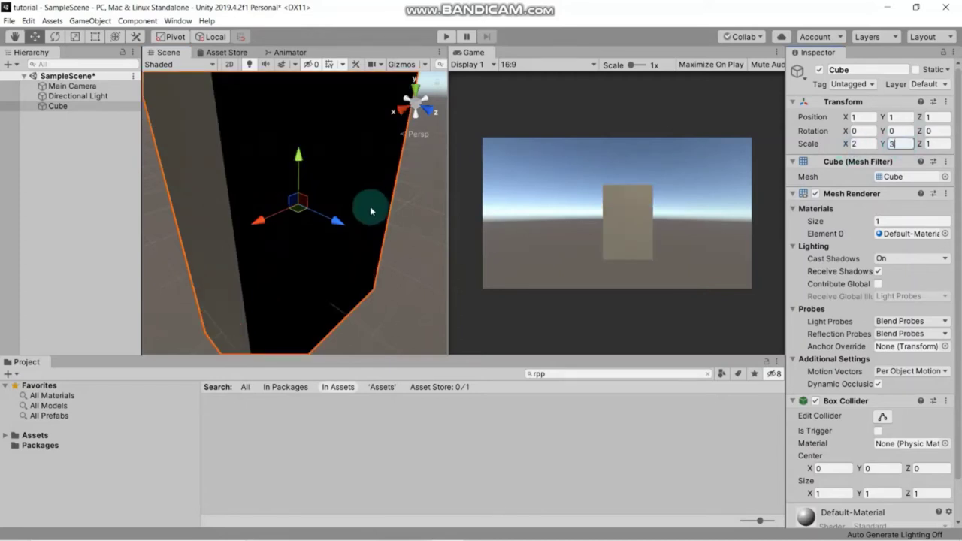
scroll(369, 212, "down", 5)
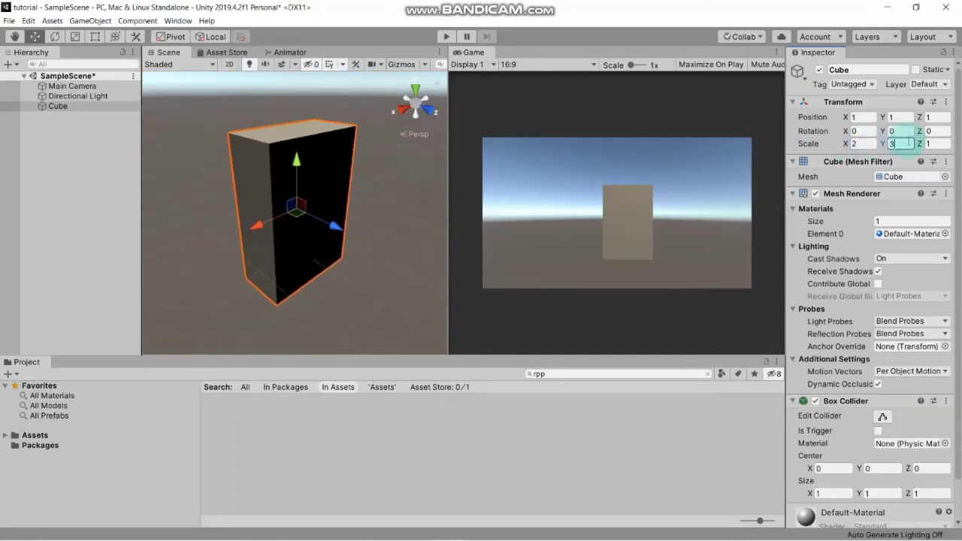
left_click(939, 142)
type("5")
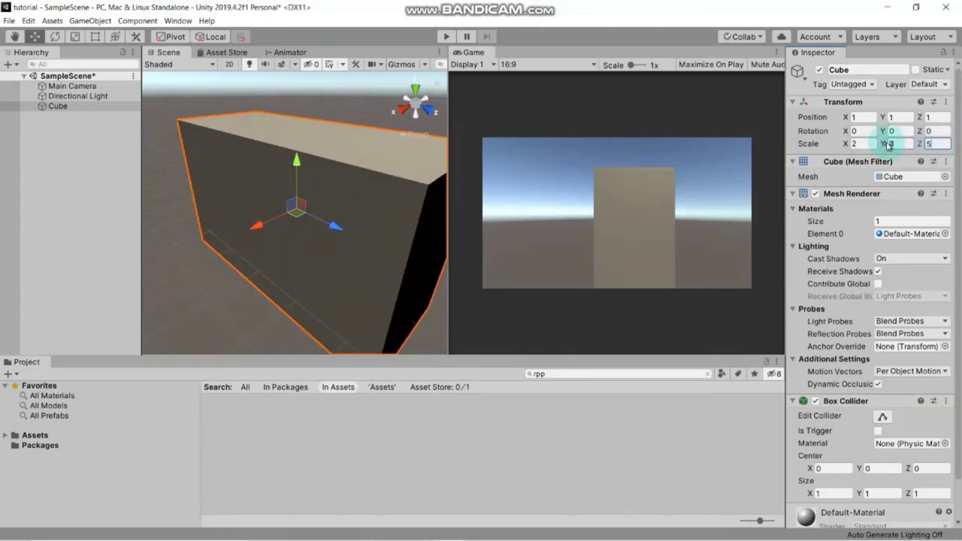
Reset the cube's whole Transform, including position and scale, and set its X scale to 30.
right_click(839, 103)
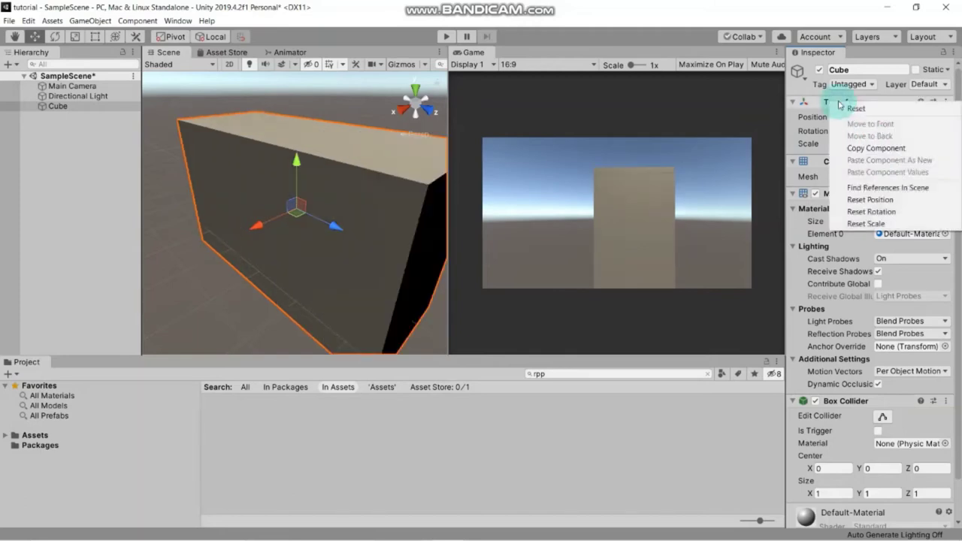
left_click(845, 106)
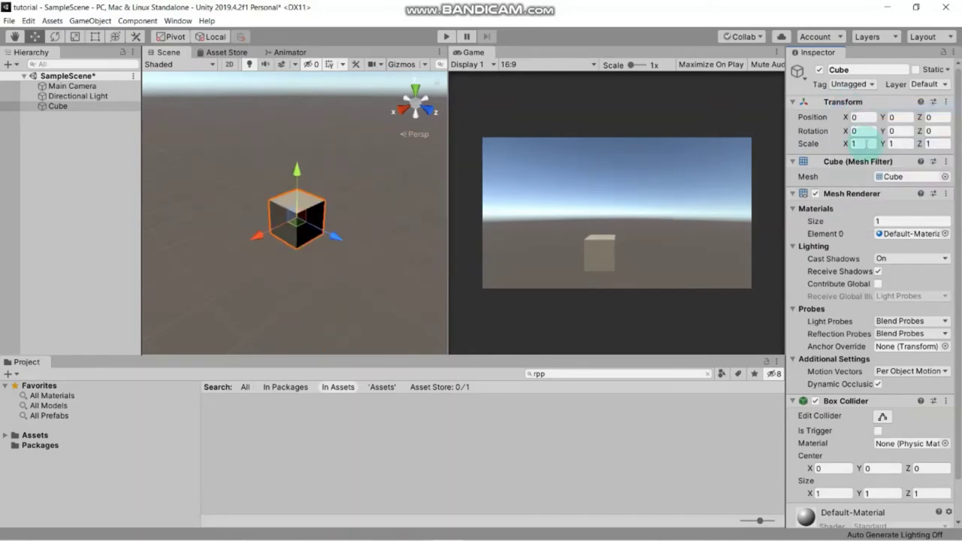
left_click(866, 143)
type("30")
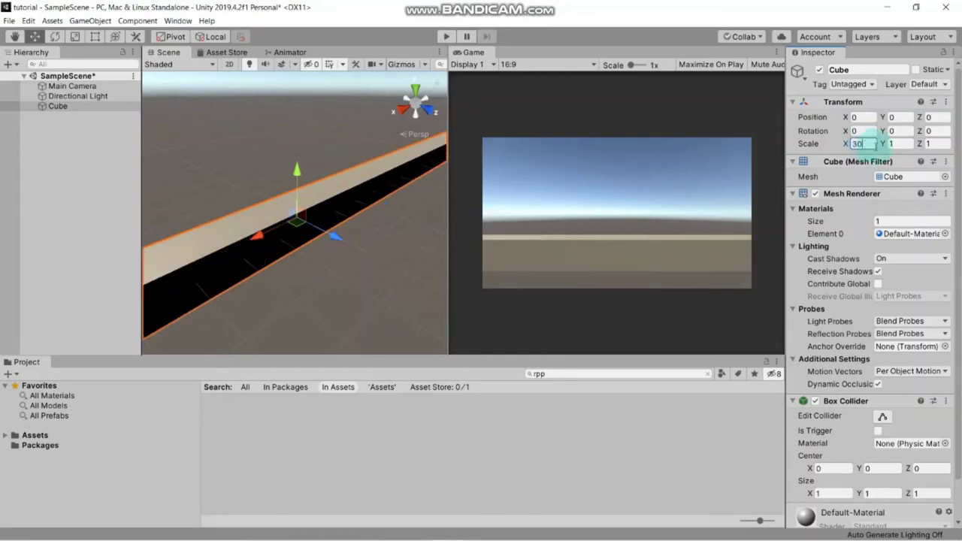
Set the cube's Z scale to 30 to turn it into a wide, flat slab.
left_click(930, 143)
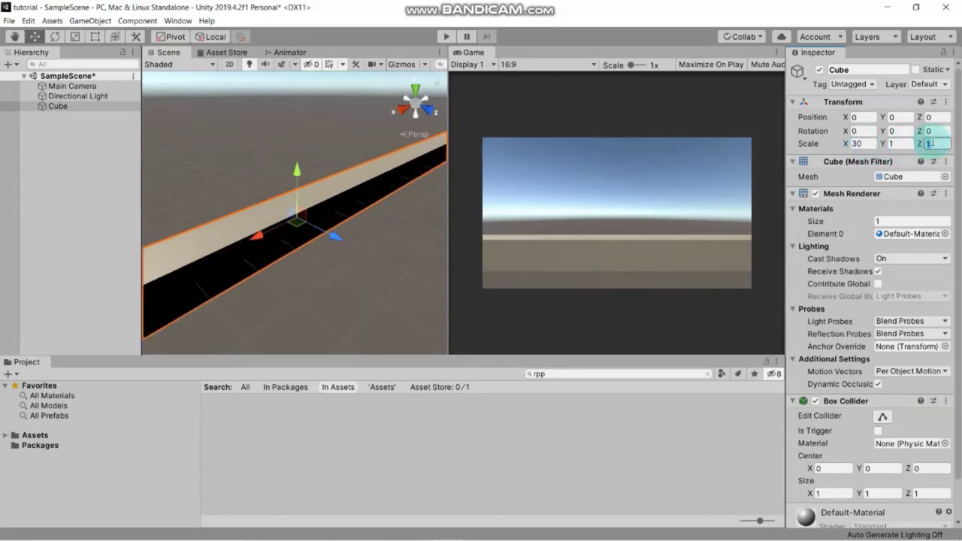
type("30")
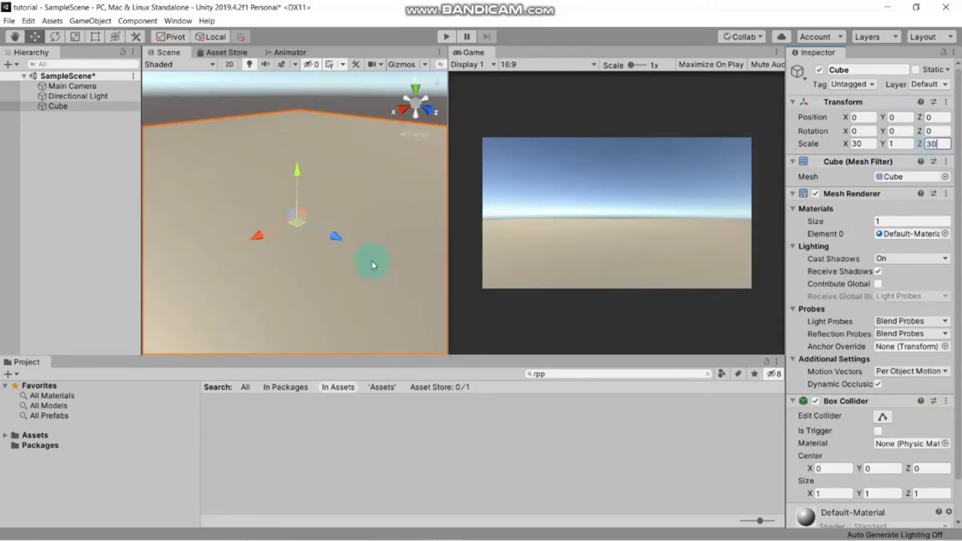
scroll(373, 264, "down", 5)
scroll(401, 281, "down", 5)
Examine the flattened cube from different sides by orbiting and panning the Scene view around it.
left_click_drag(329, 281, 285, 281, "alt")
left_click(33, 39)
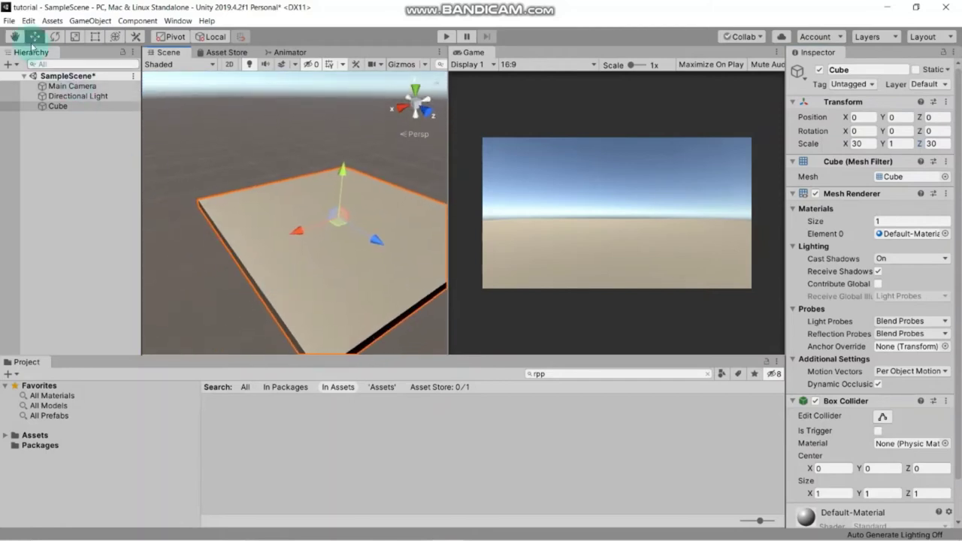
left_click(15, 36)
left_click_drag(225, 237, 187, 206)
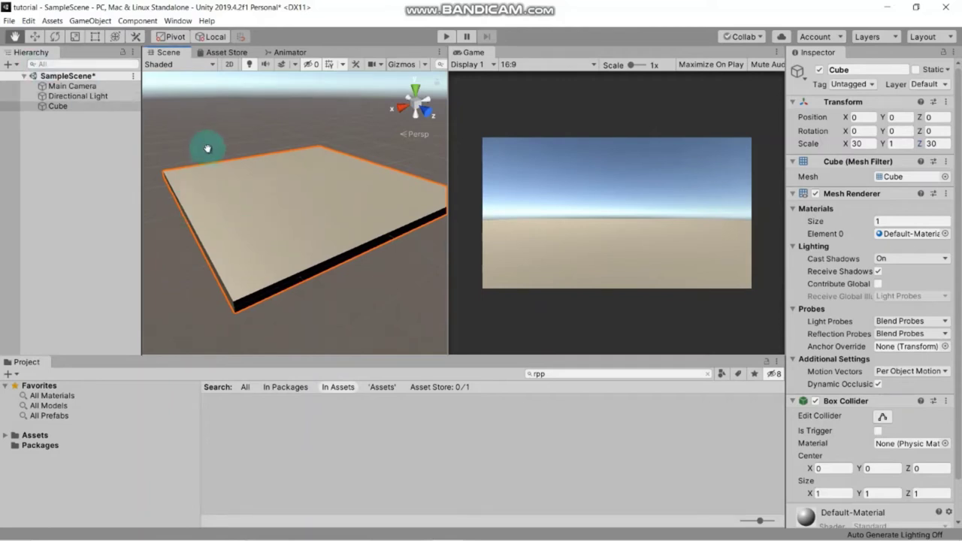
left_click(14, 36)
left_click_drag(393, 208, 369, 210)
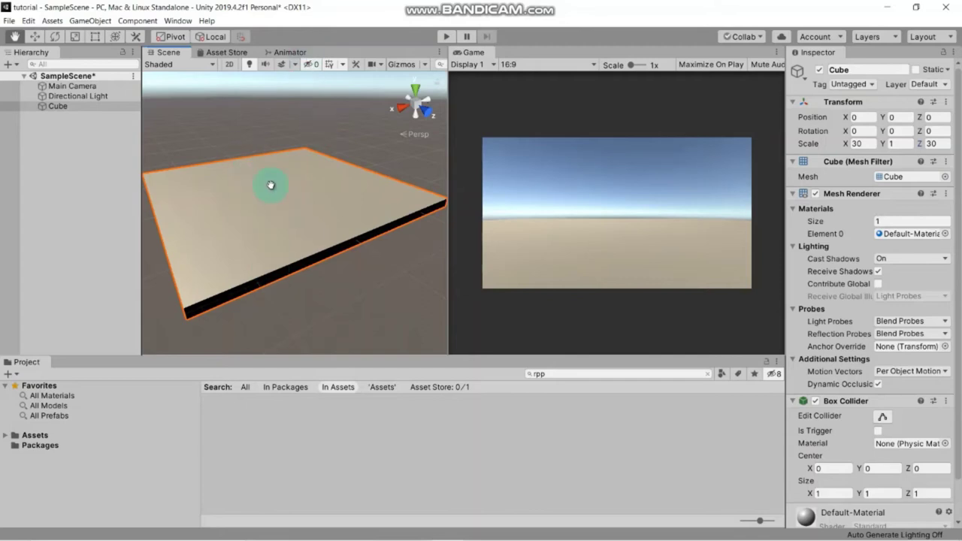
key("alt")
key("alt")
left_click_drag(282, 253, 223, 258, "alt")
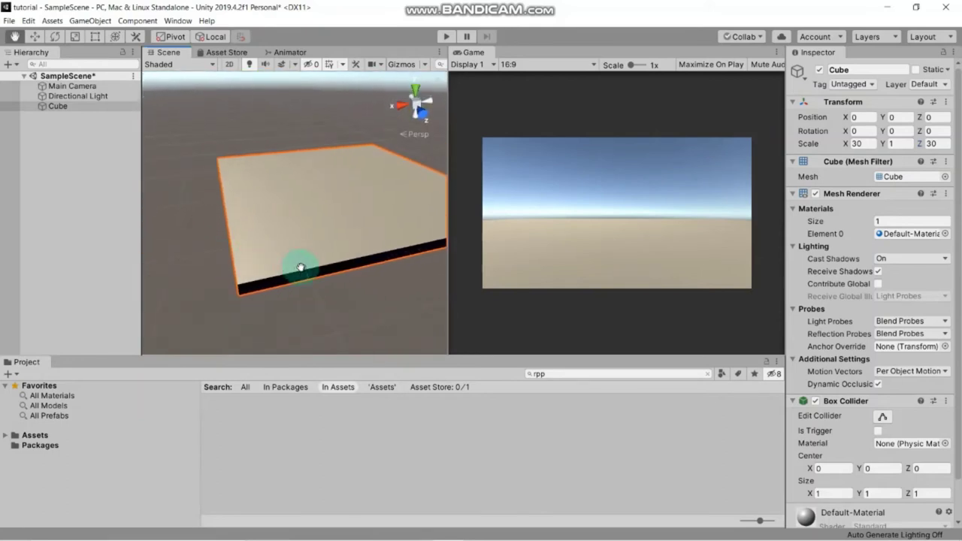
left_click_drag(300, 268, 282, 300, "alt")
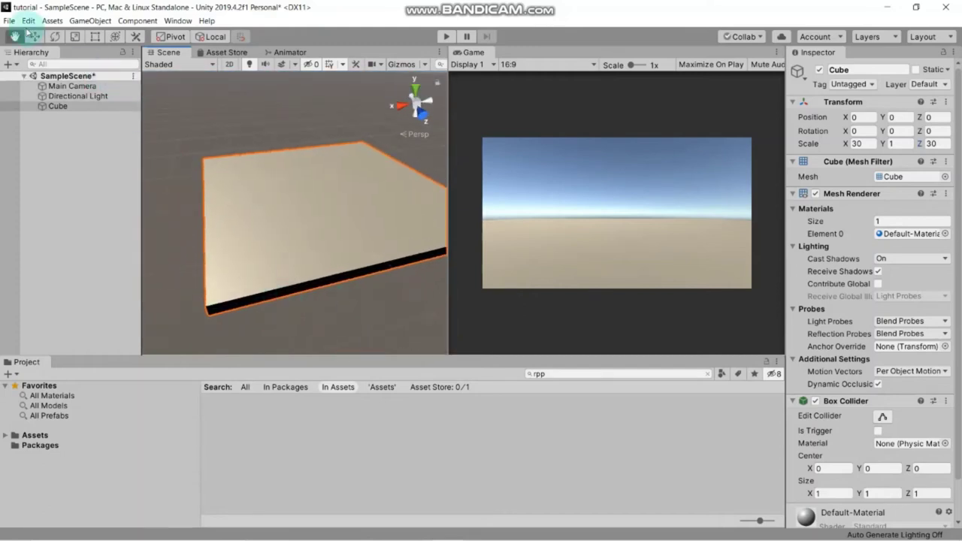
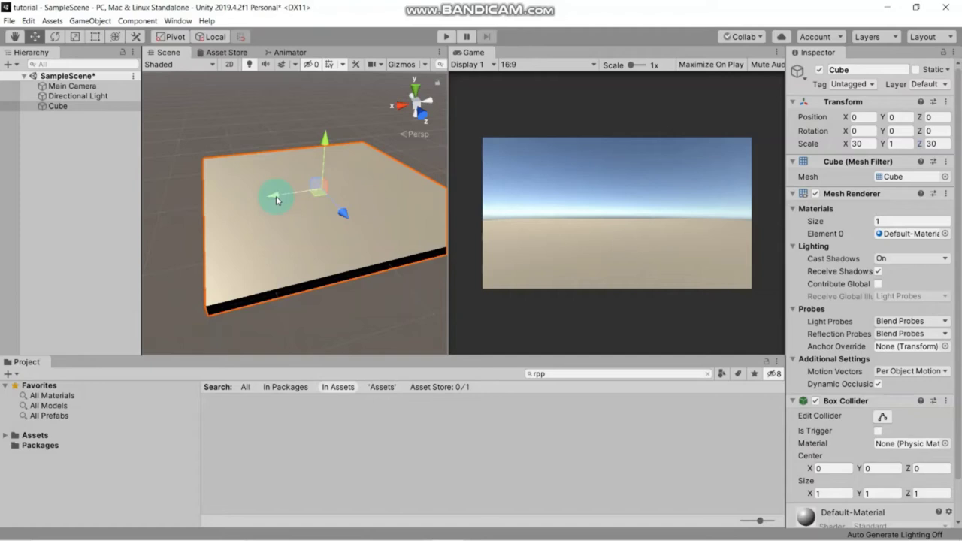
Slide the cube along its X axis with the Move tool to about X 1.54.
left_click_drag(276, 197, 258, 225)
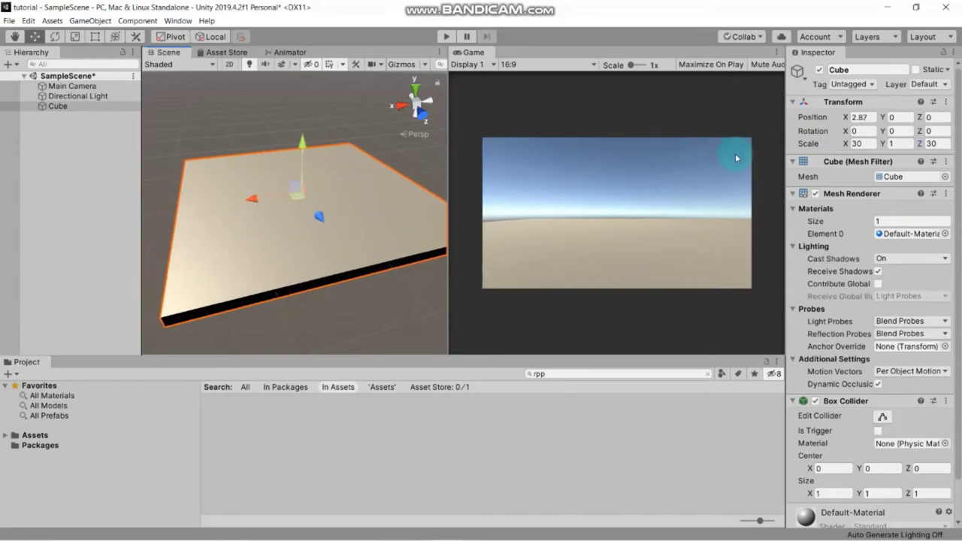
left_click(858, 118)
left_click_drag(253, 200, 267, 227)
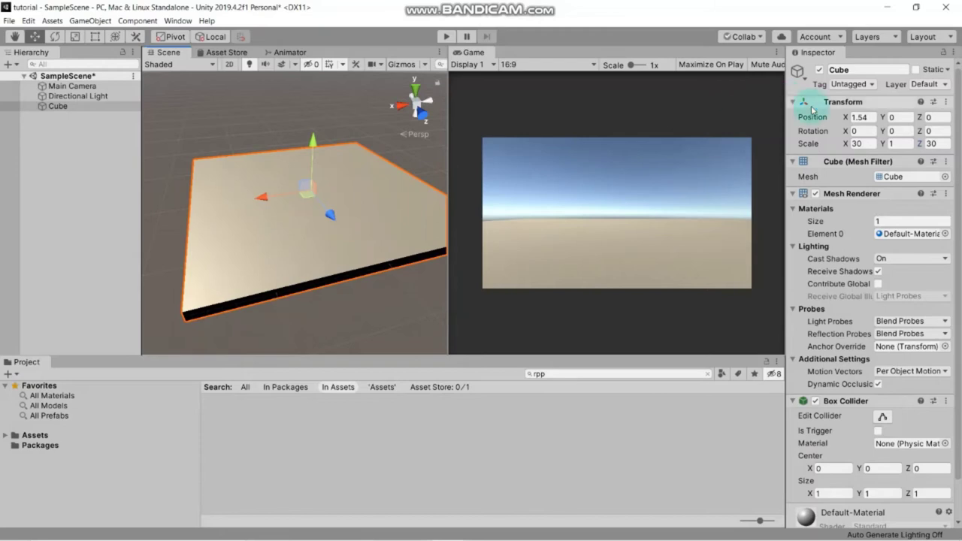
Set the cube's X position to 2 and slide it along its Z axis to about Z 10.82.
left_click(861, 117)
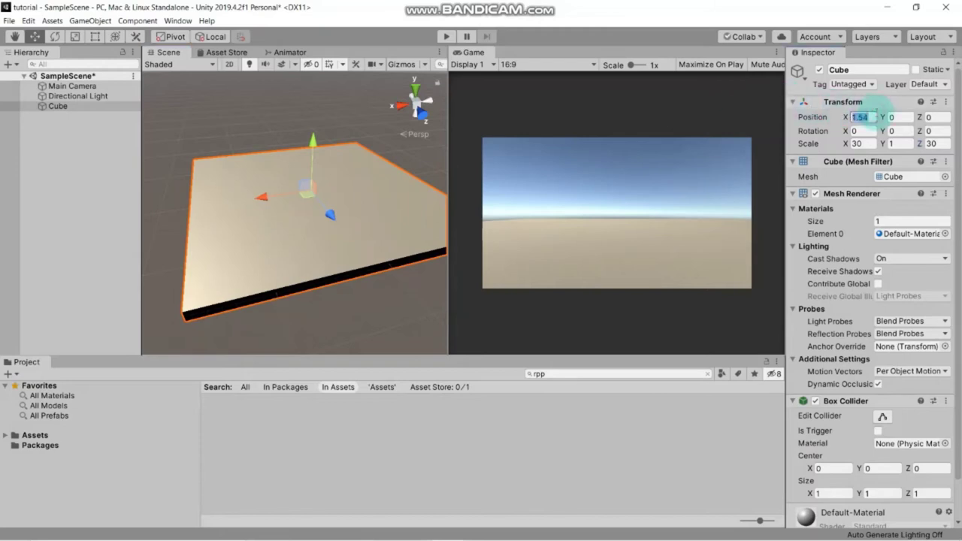
type("2")
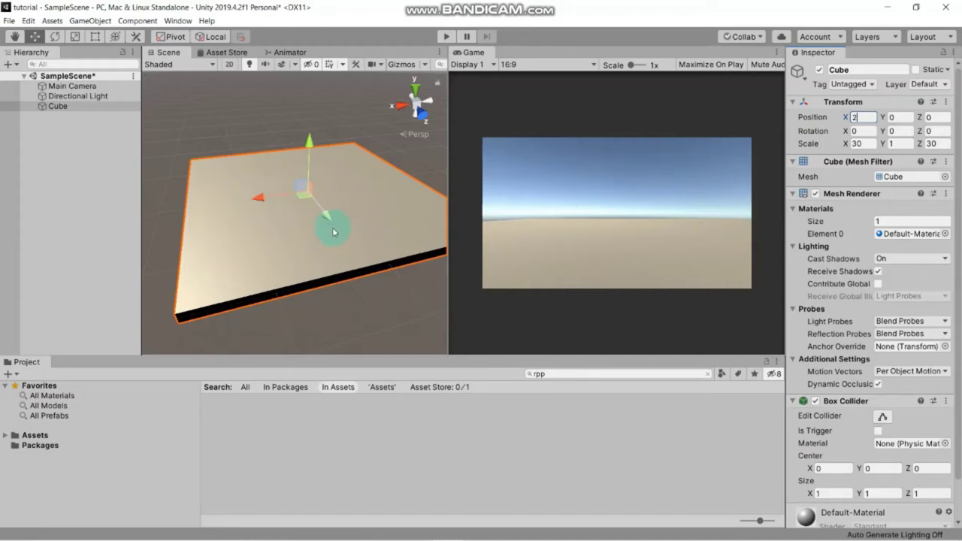
key("Return")
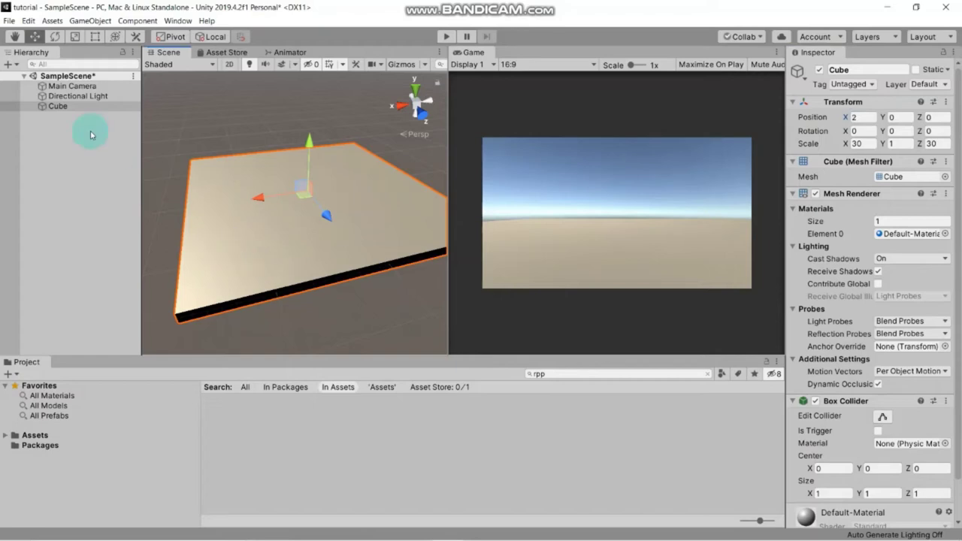
left_click(60, 106)
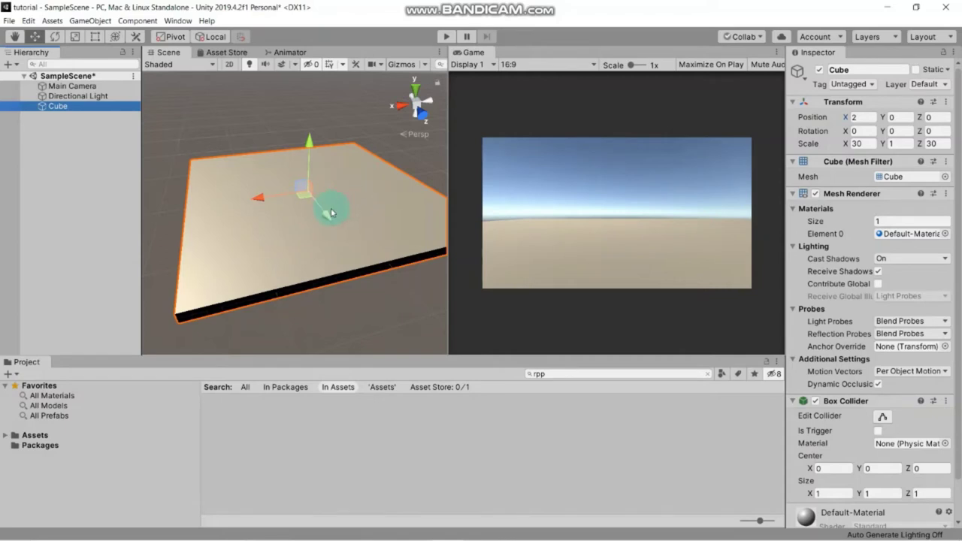
left_click_drag(330, 216, 308, 289)
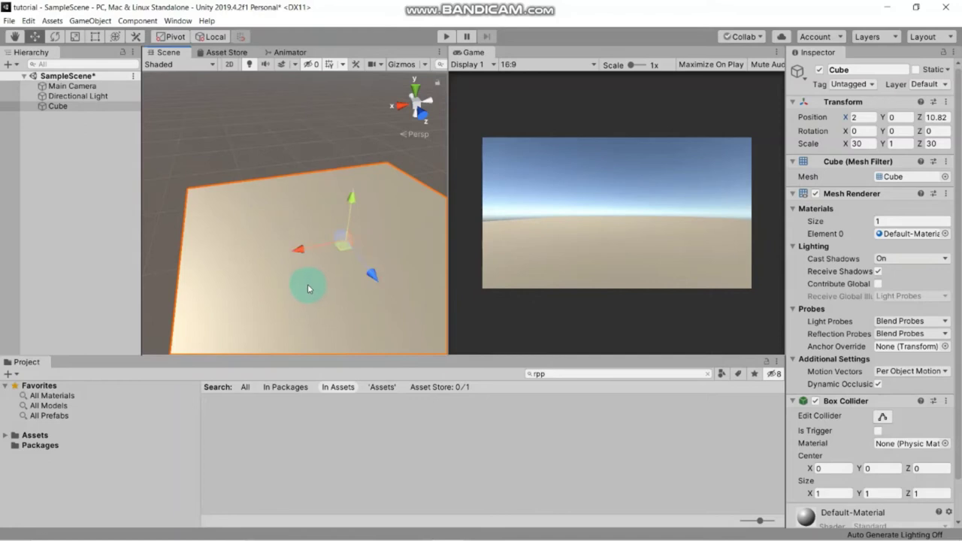
Raise the Main Camera along its Y axis to about Y 2.95.
left_click(100, 86)
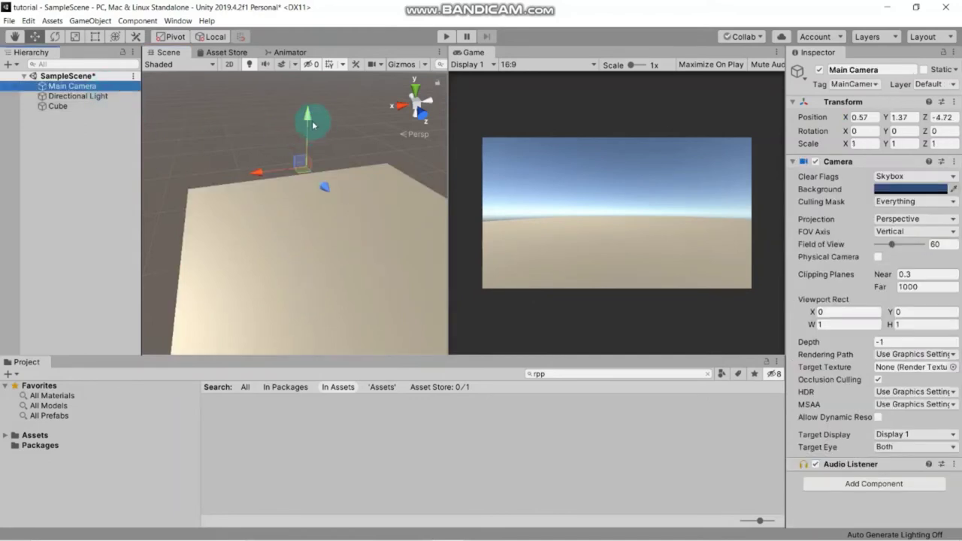
left_click_drag(314, 125, 312, 110)
left_click(611, 284)
left_click_drag(611, 284, 588, 242)
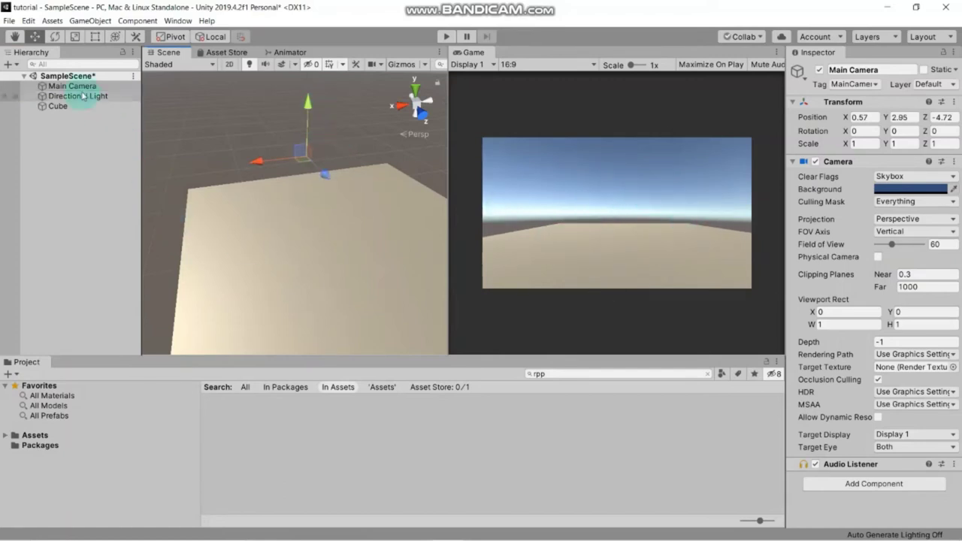
Rename the flattened Cube object as "plane".
left_click(60, 105)
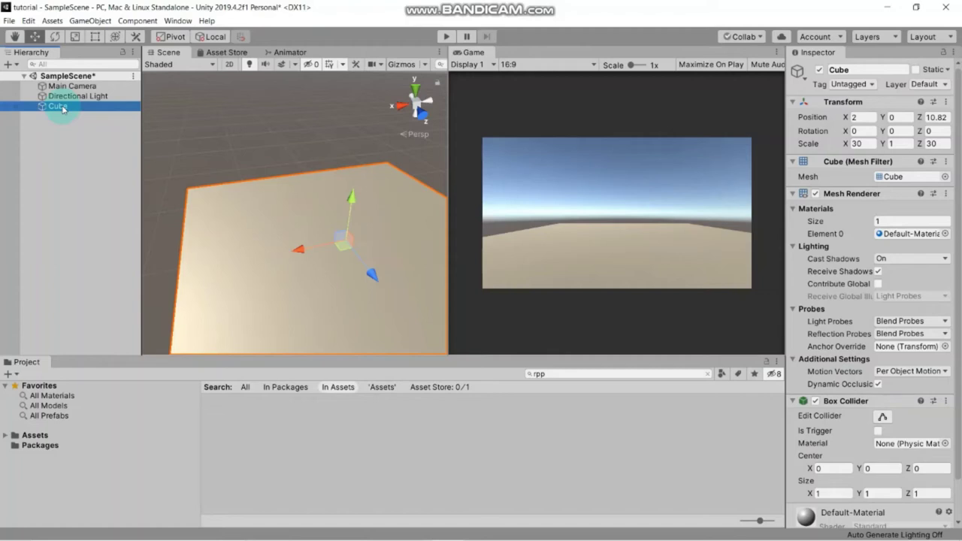
right_click(64, 110)
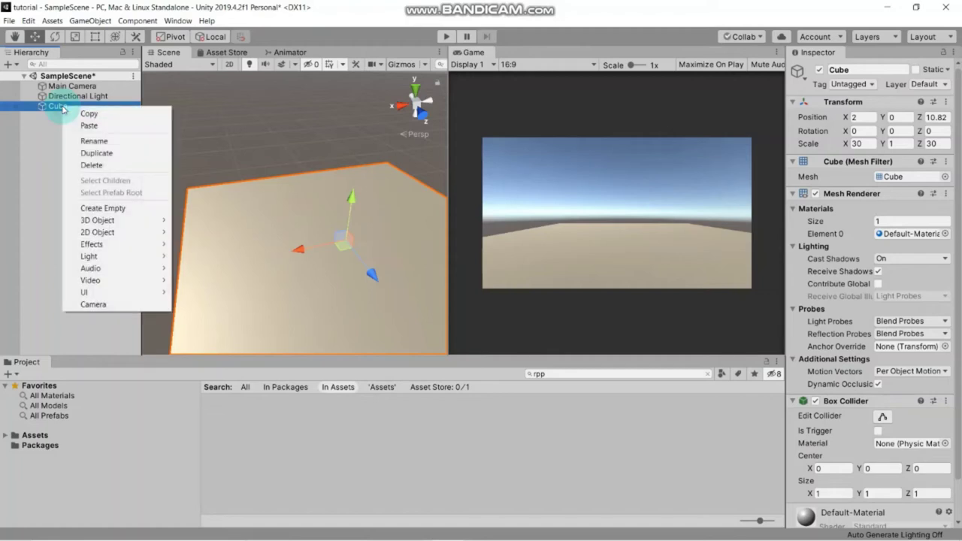
left_click(85, 140)
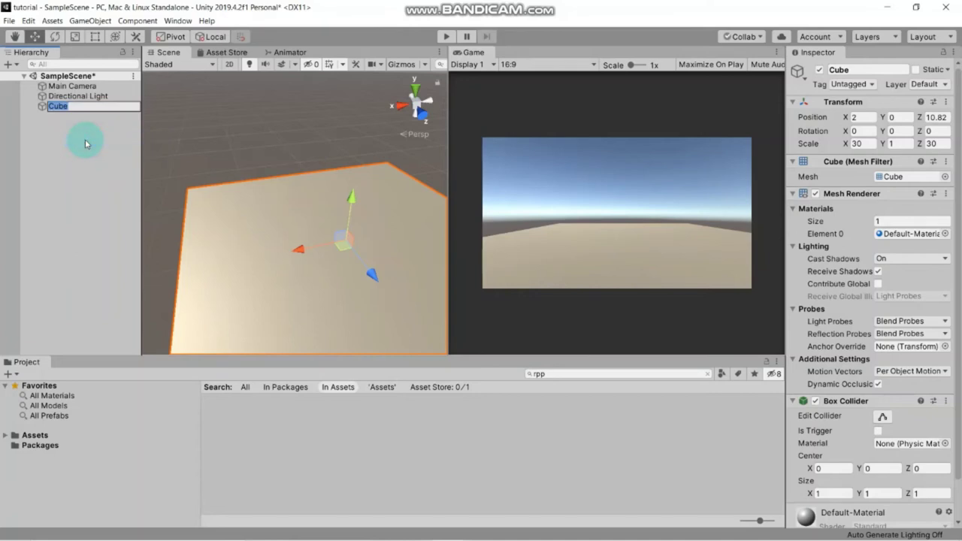
type("plane")
key("Return")
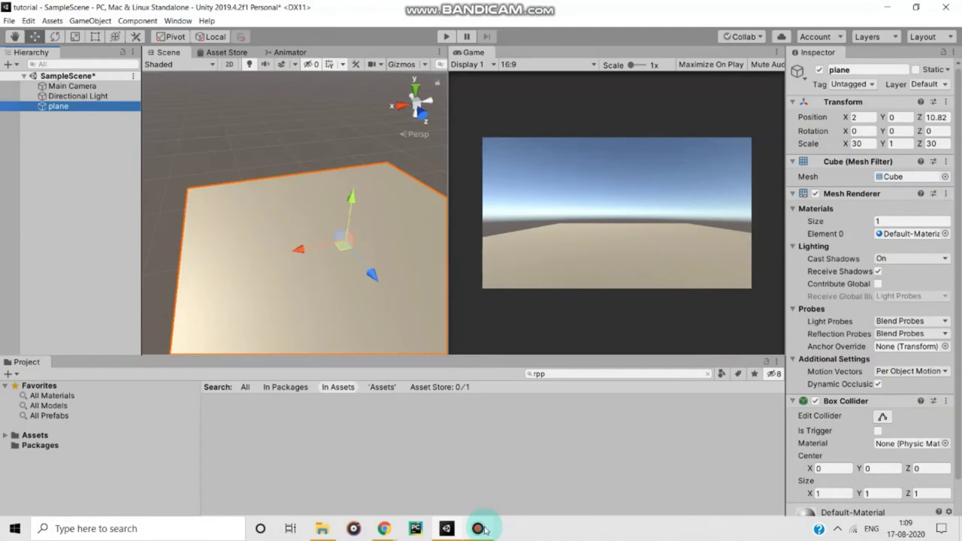
left_click(481, 528)
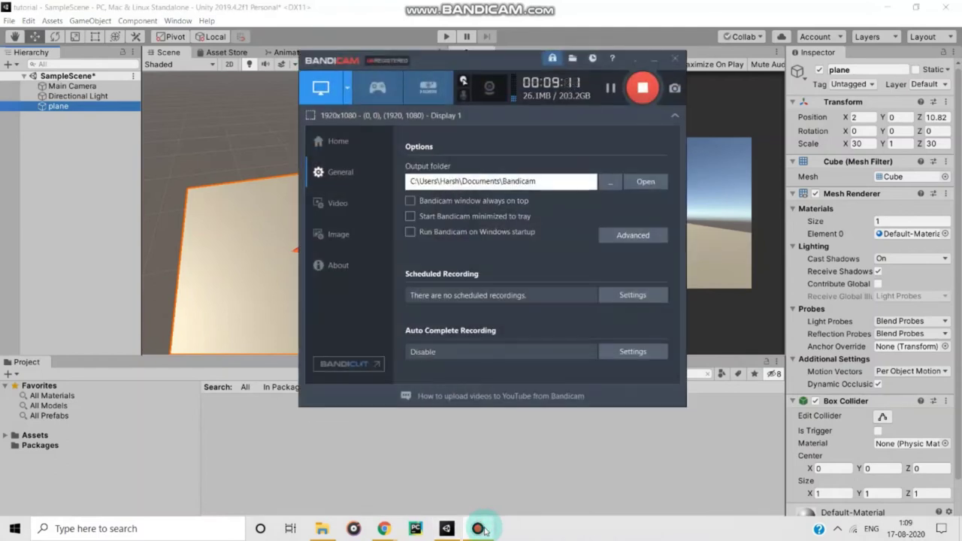
left_click(480, 528)
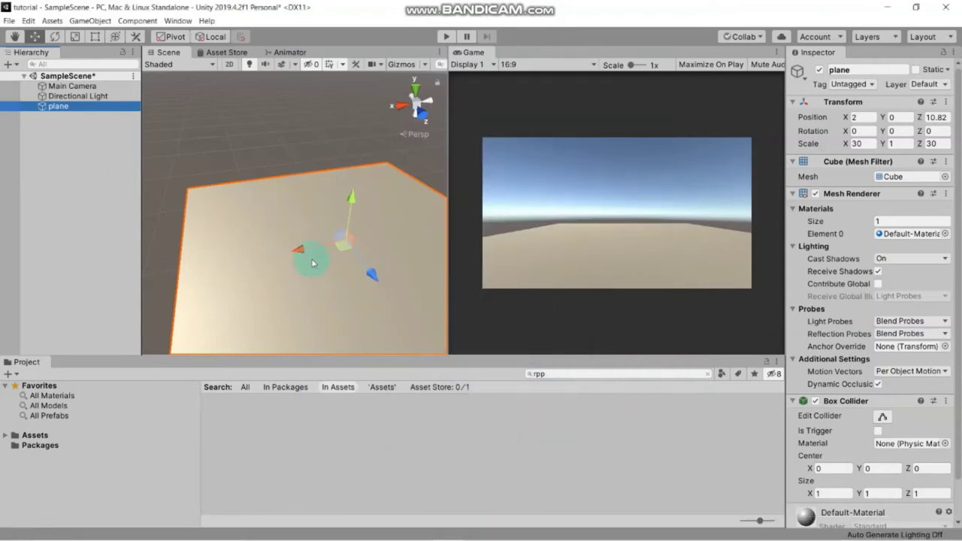
Create a new 3D cube and move it above the plane to about X 1.55, Y 2.46, Z 2.64.
right_click(80, 161)
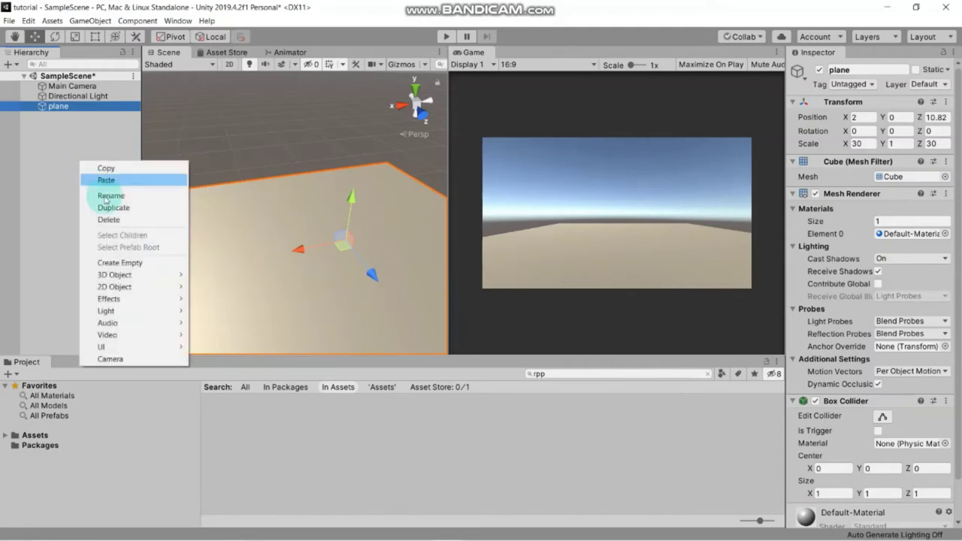
mouse_move(132, 275)
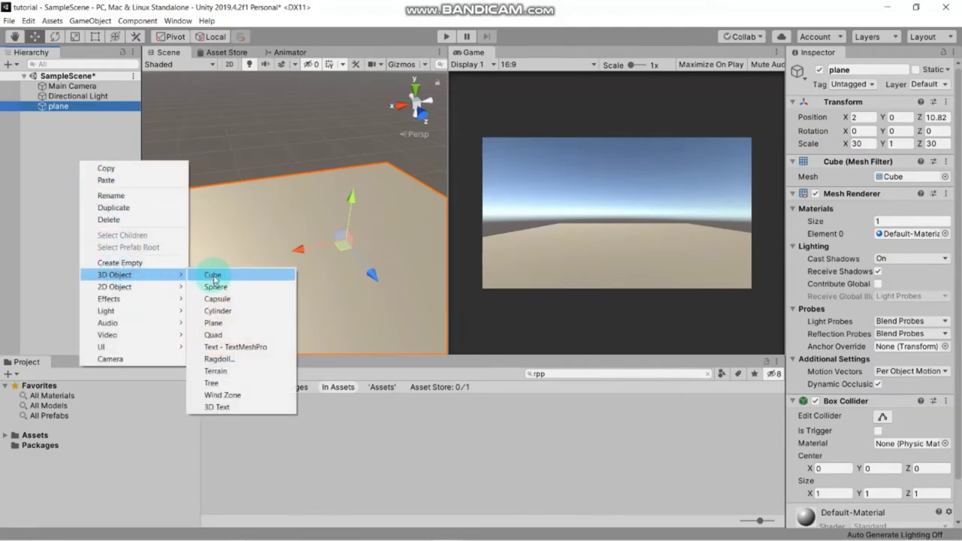
left_click(213, 277)
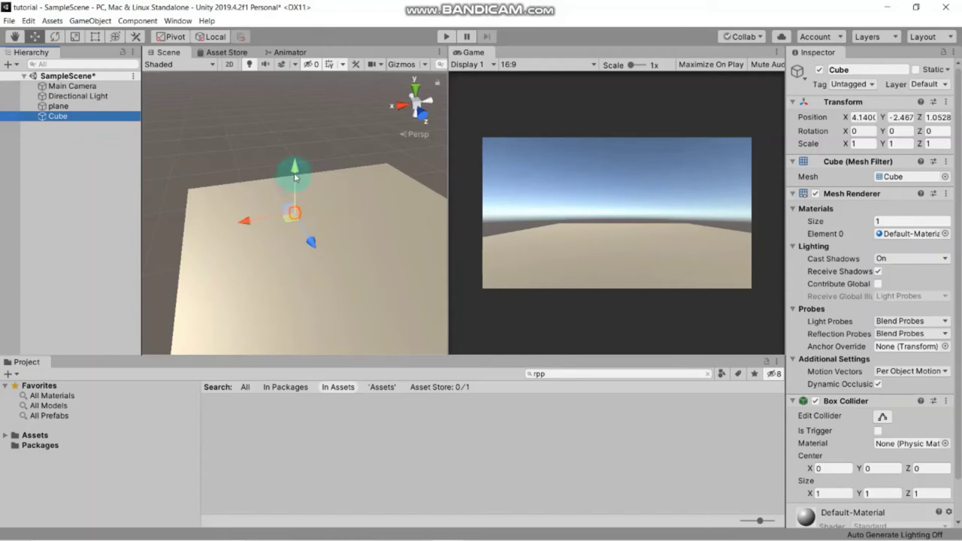
left_click_drag(295, 174, 295, 151)
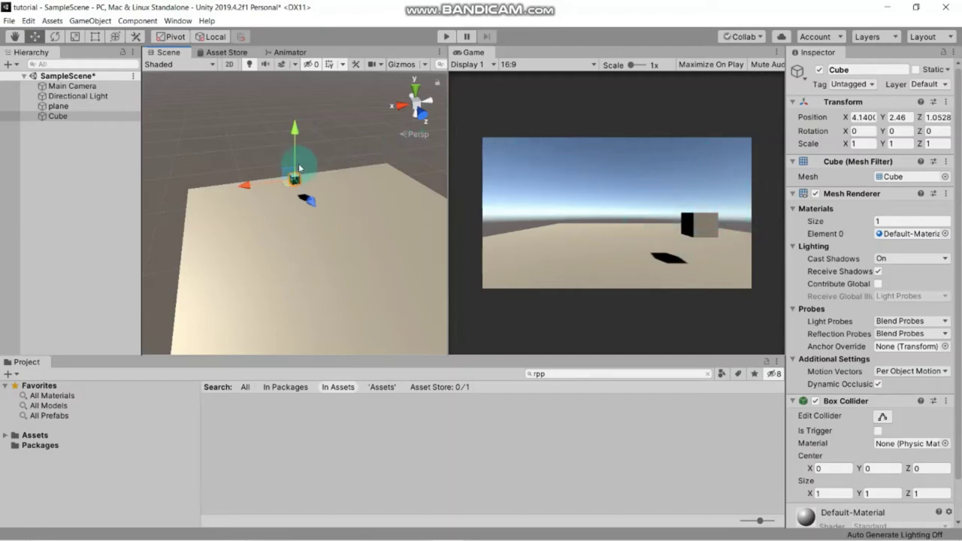
left_click_drag(314, 208, 356, 225)
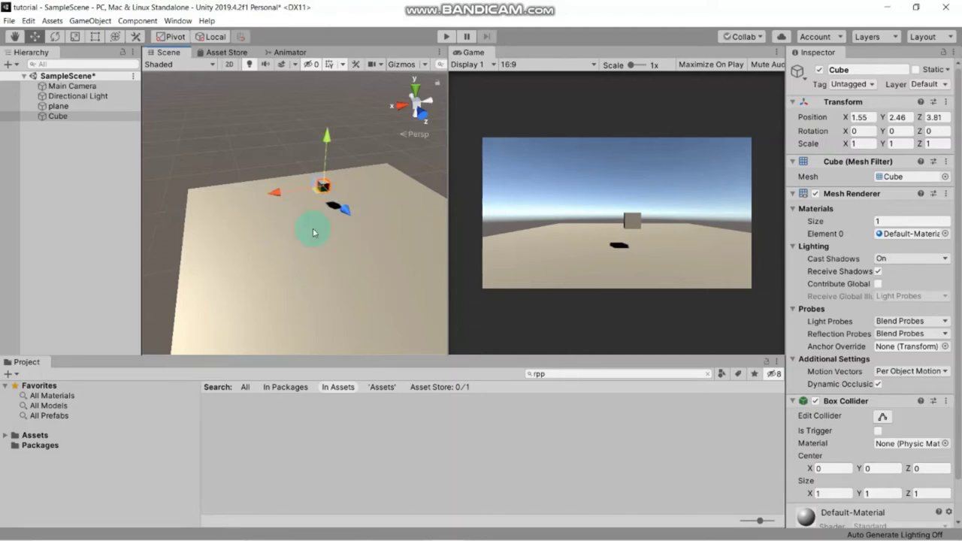
mouse_move(346, 211)
left_mouse_down()
mouse_move(352, 215)
mouse_move(328, 200)
mouse_move(337, 219)
left_mouse_up()
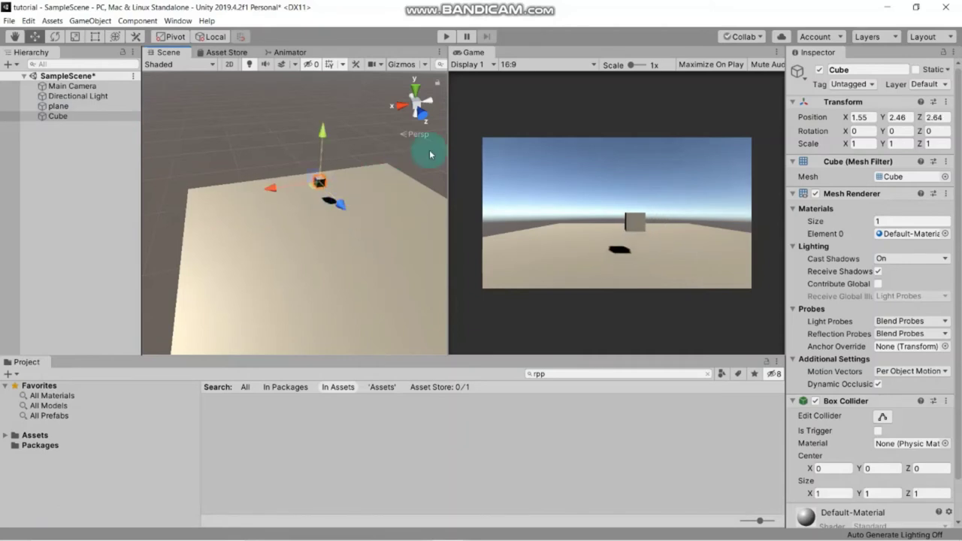
Inspect the plane and the small cube in turn, and run the scene in Play mode.
left_click(300, 237)
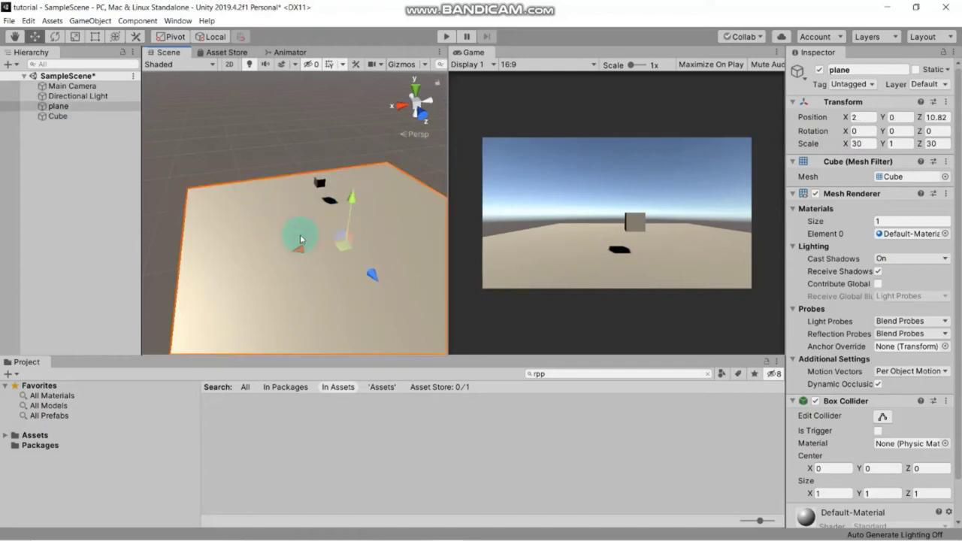
left_click(318, 183)
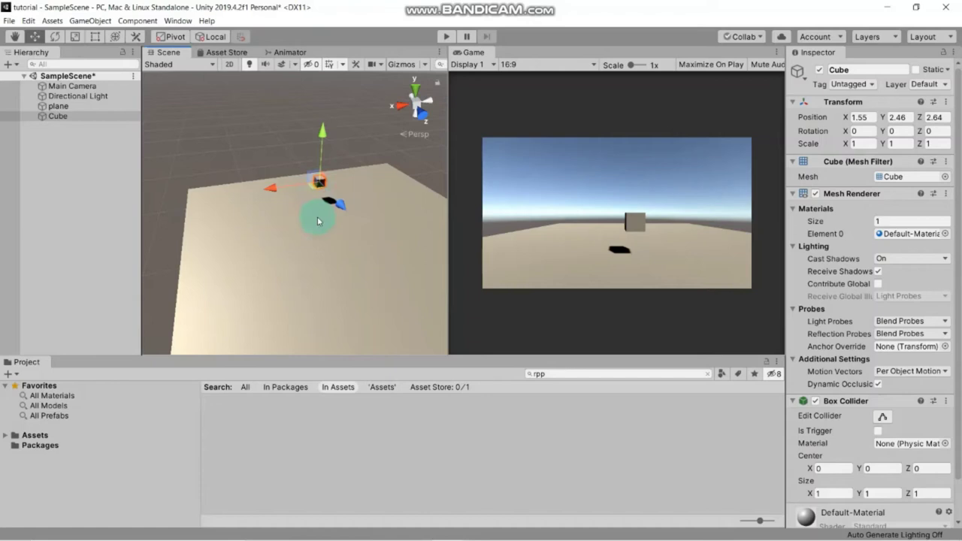
left_click(320, 216)
left_click(446, 37)
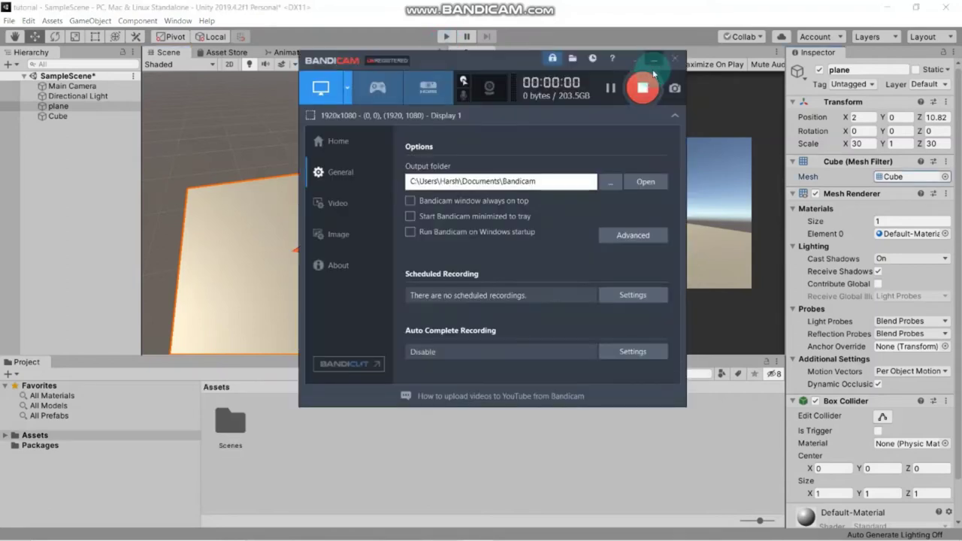
left_click(653, 60)
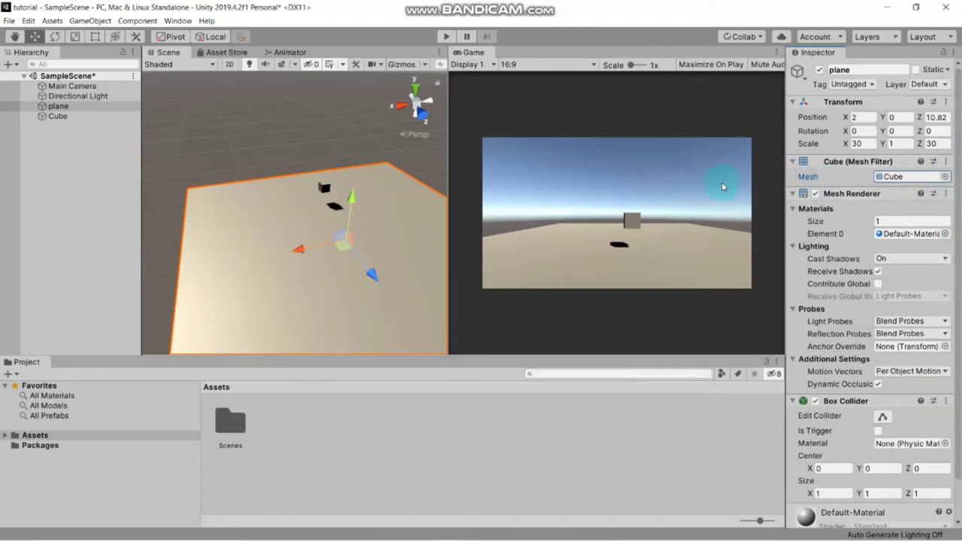
Focus the Scene view on the small cube and select the plane object to inspect its components.
left_click(64, 116)
double_click(64, 116)
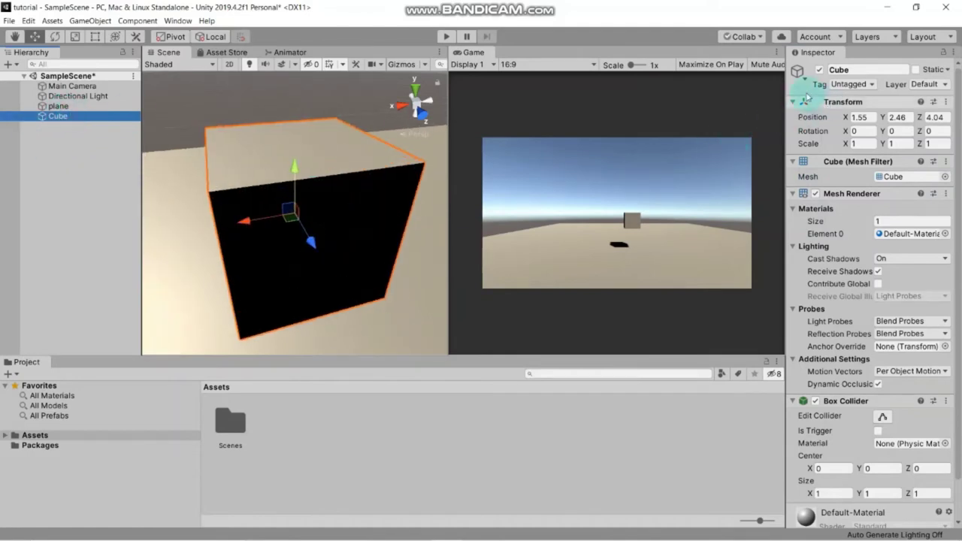
left_click(97, 107)
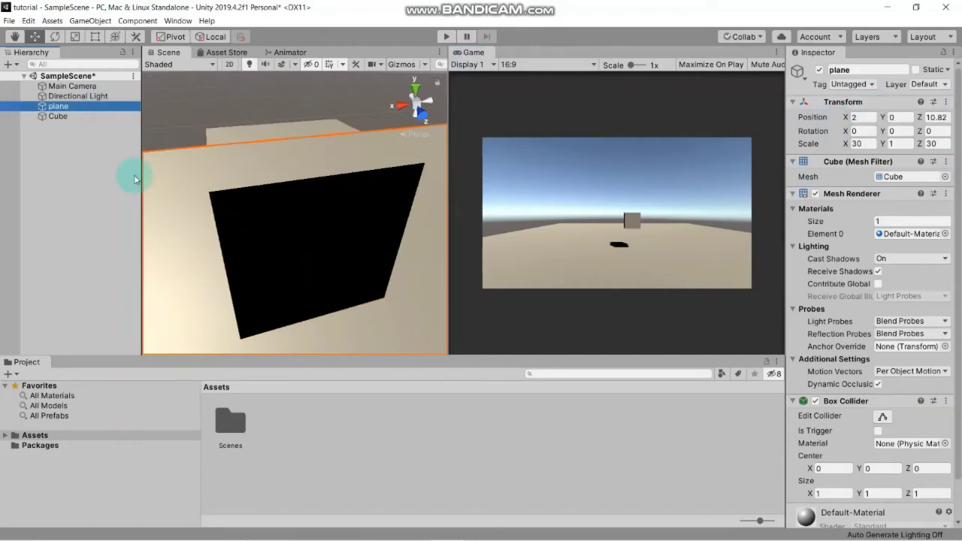
Examine the small cube's Box Collider, switching Is Trigger on and off again and checking its Size fields.
left_click(75, 117)
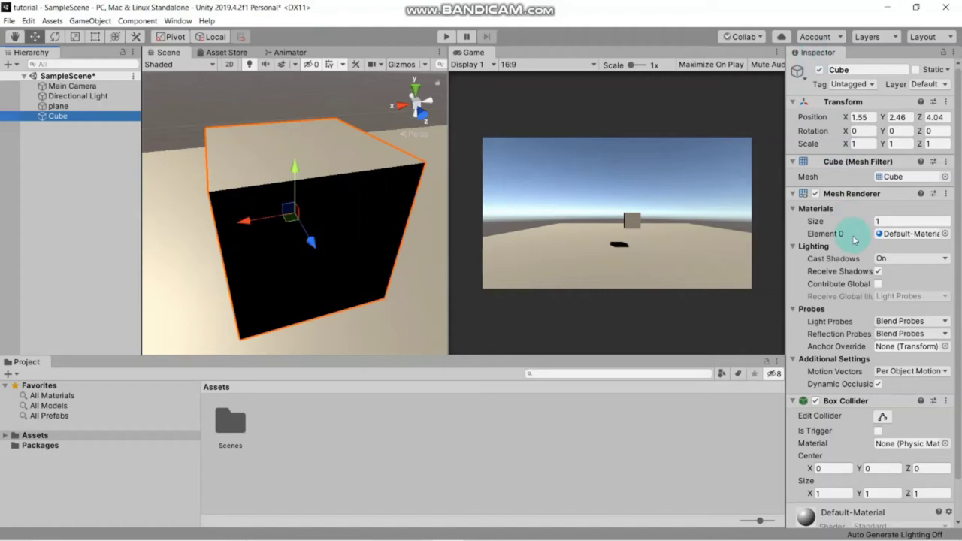
scroll(845, 398, "down", 1)
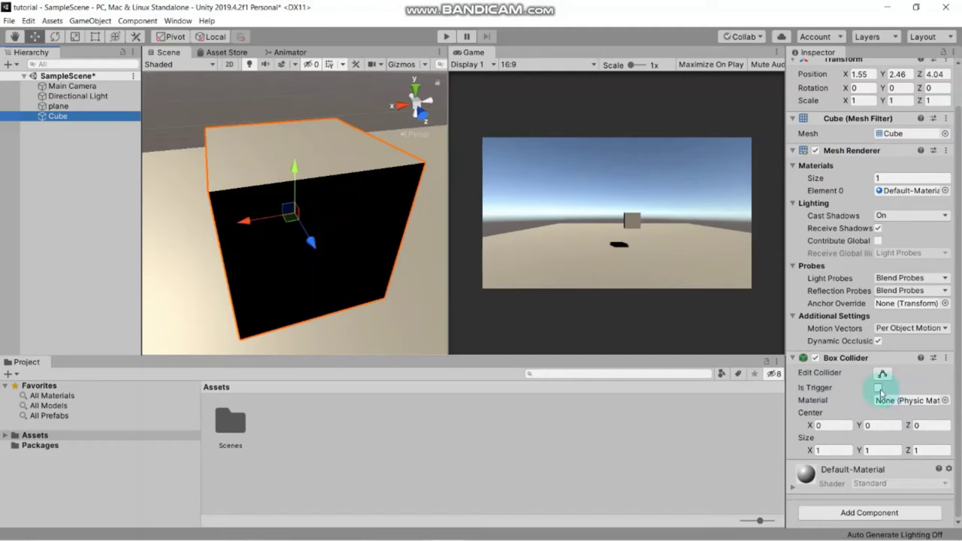
left_click(878, 387)
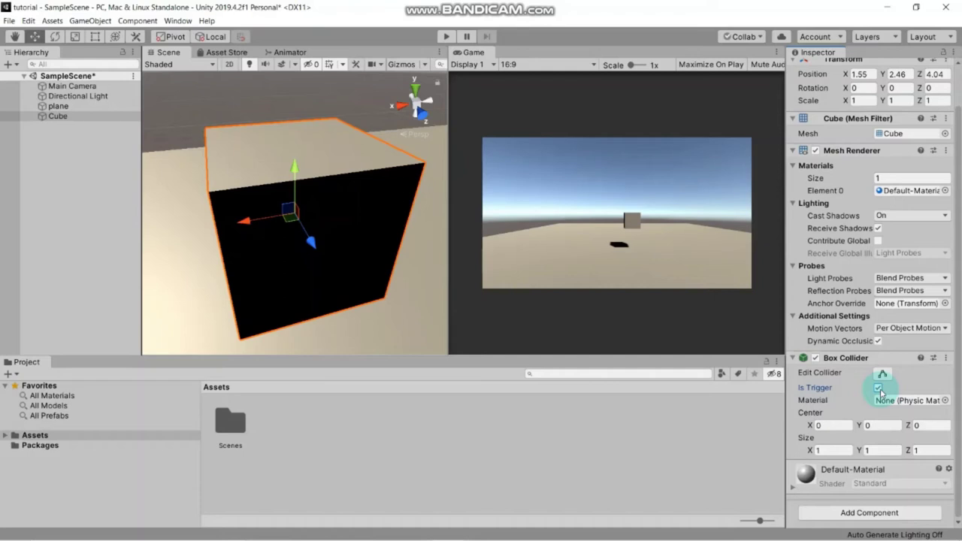
left_click(878, 388)
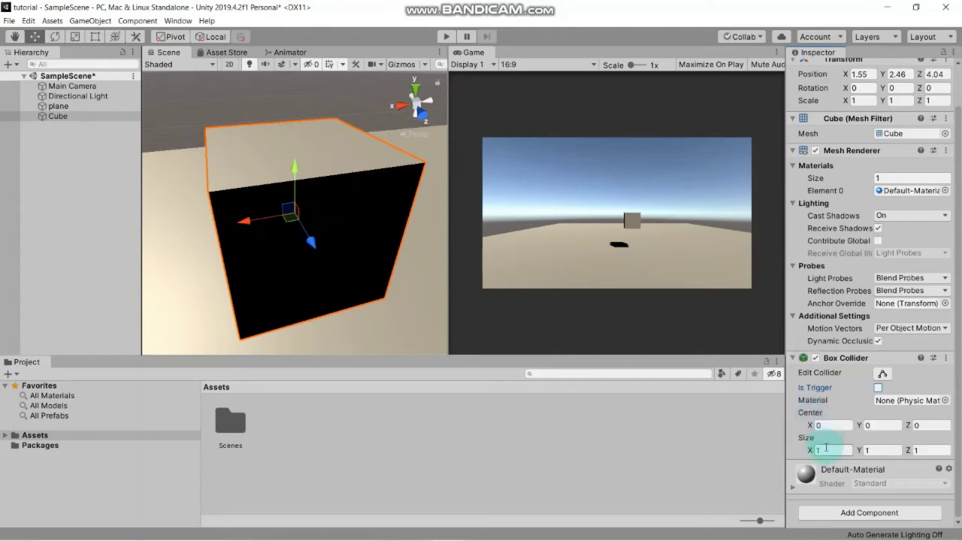
left_click(885, 450)
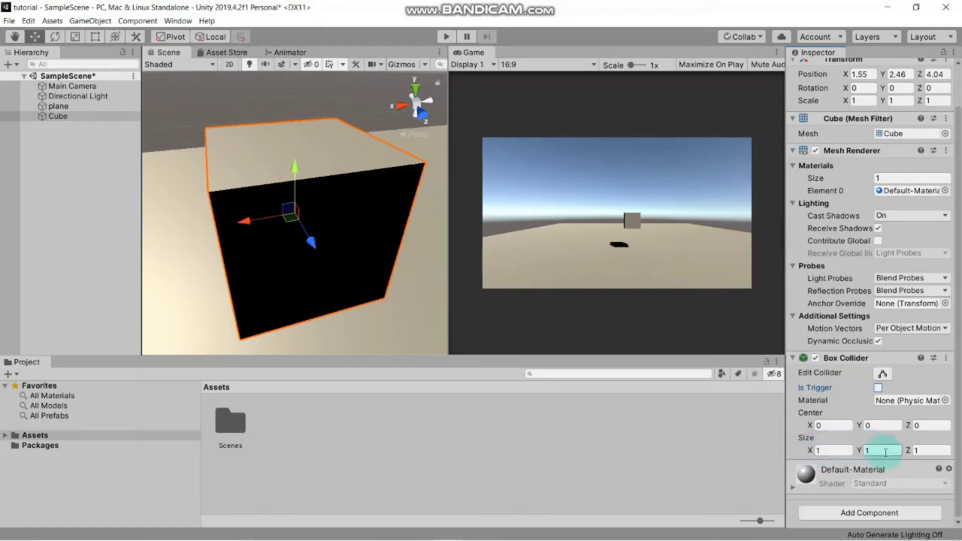
left_click(927, 449)
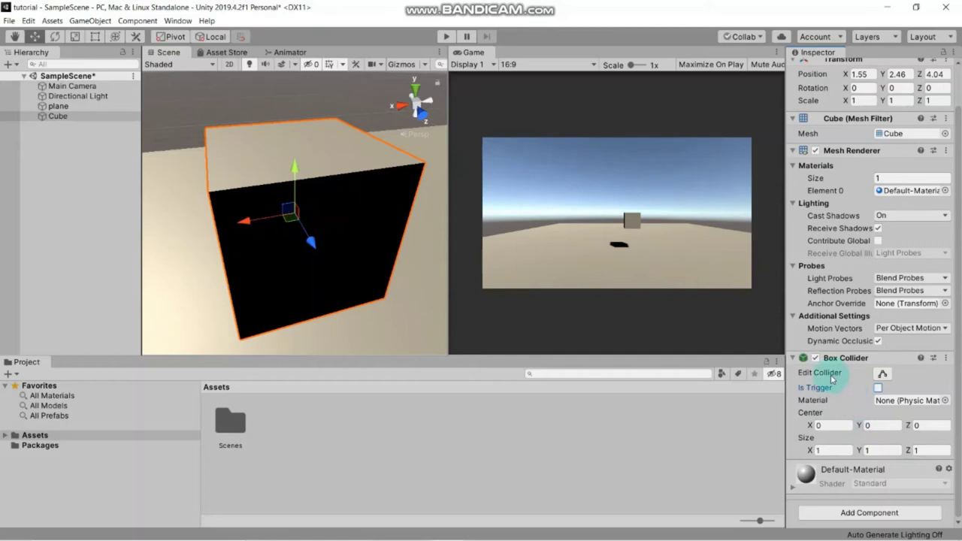
Stretch the top face of the small cube's Box Collider slightly upward, to a Y size of about 1.005.
left_click(884, 375)
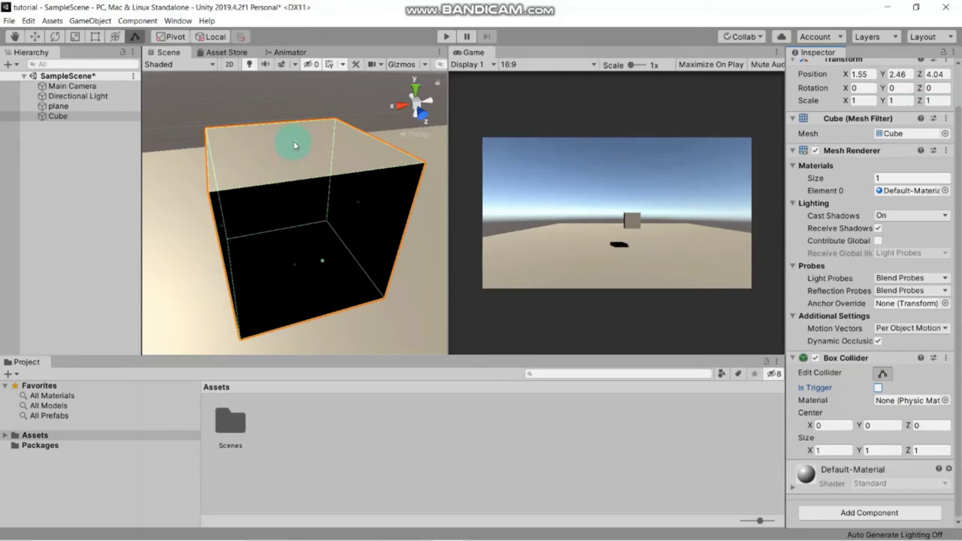
mouse_move(294, 145)
left_mouse_down()
mouse_move(295, 111)
mouse_move(294, 142)
left_mouse_up()
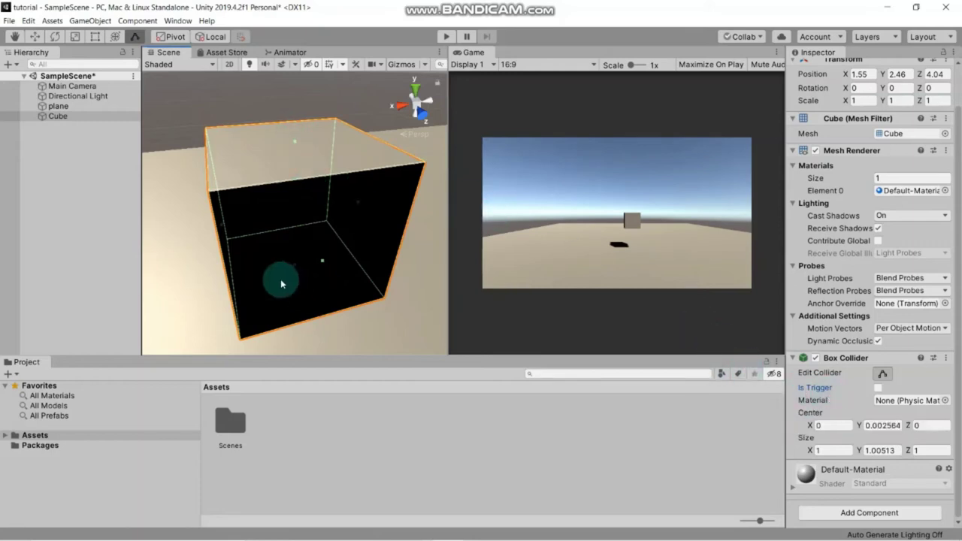
Compare the plane's collider with the small cube's, and briefly run the scene in Play mode.
left_click(90, 107)
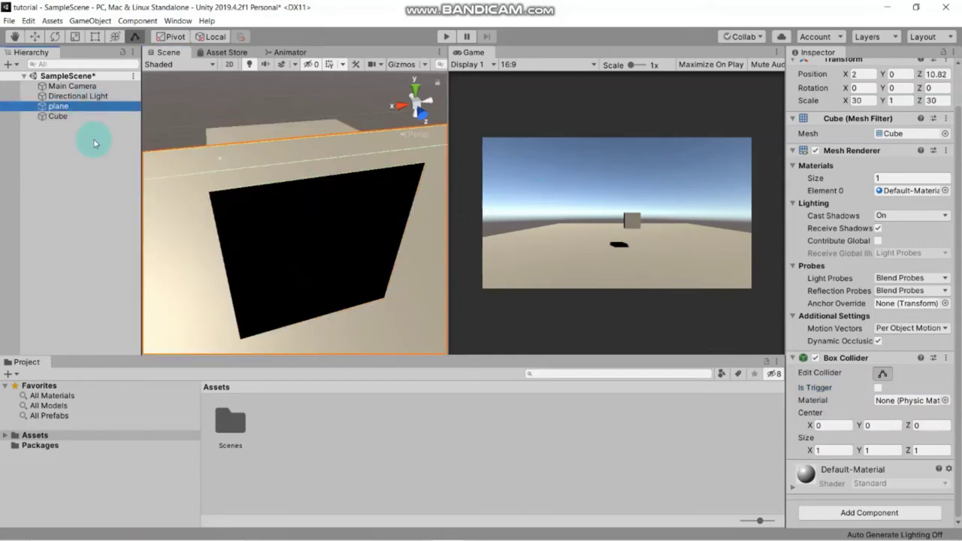
left_click(61, 116)
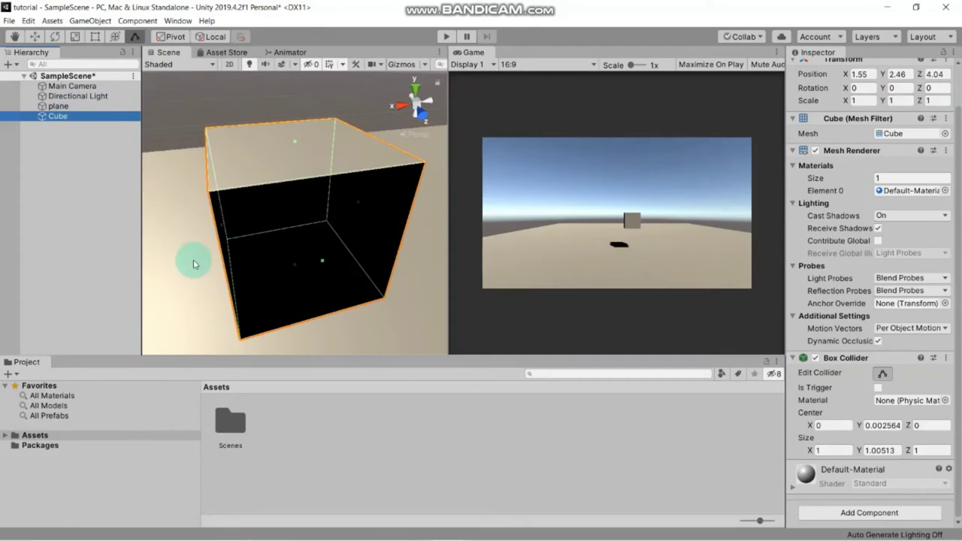
left_click(446, 36)
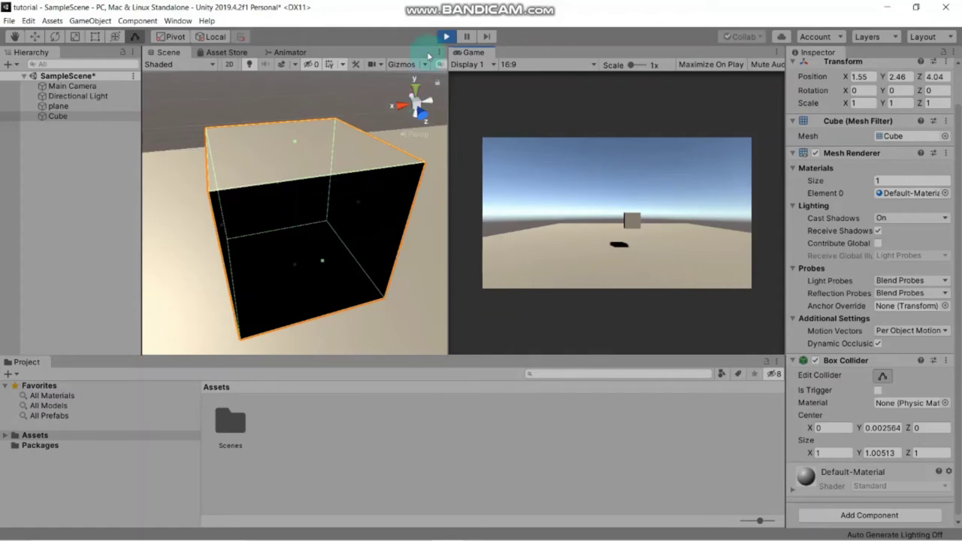
left_click(446, 36)
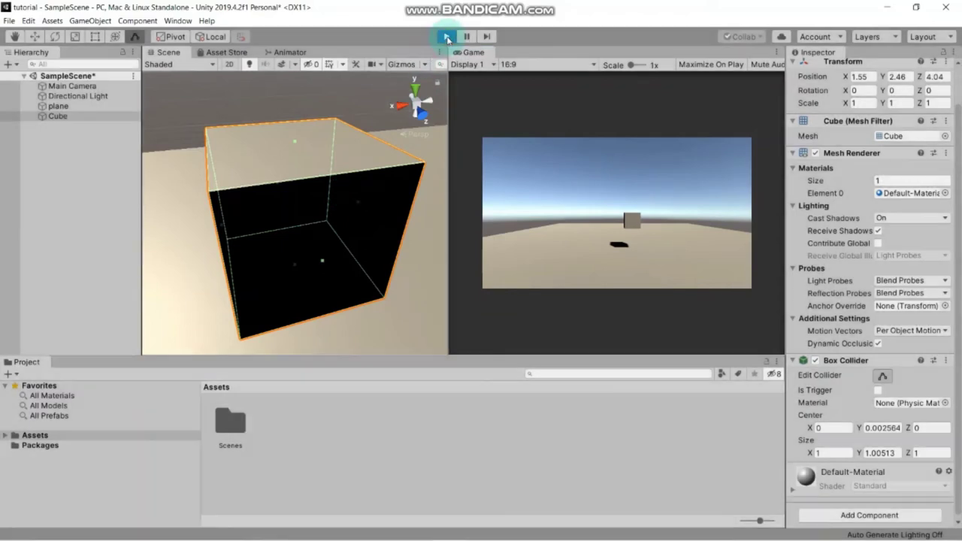
Add a Rigidbody physics component to the small cube.
left_click(96, 117)
scroll(843, 343, "down", 1)
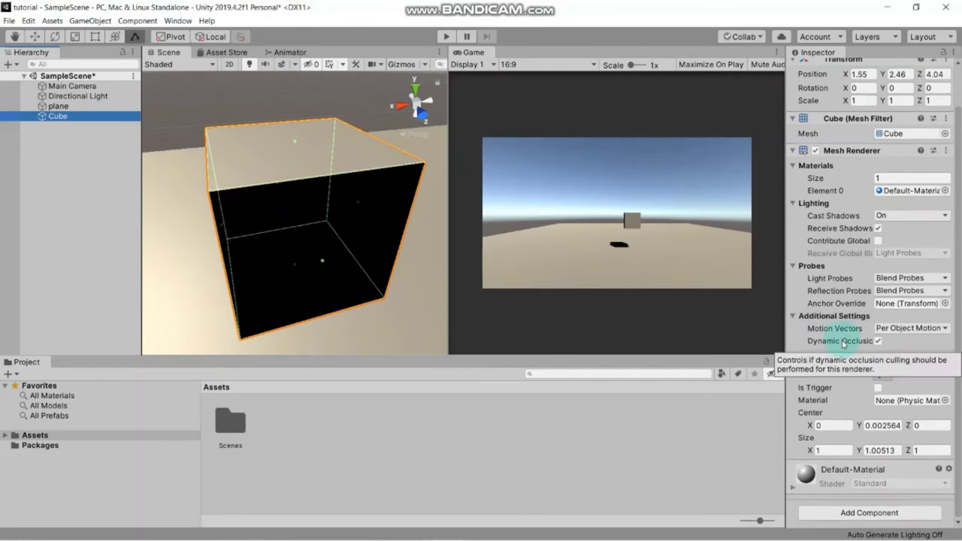
left_click(869, 512)
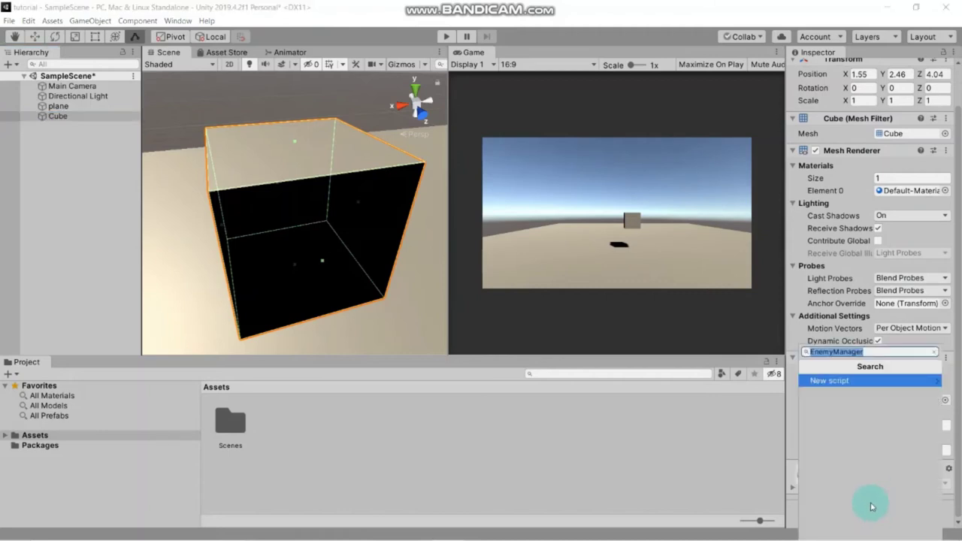
key("BackSpace")
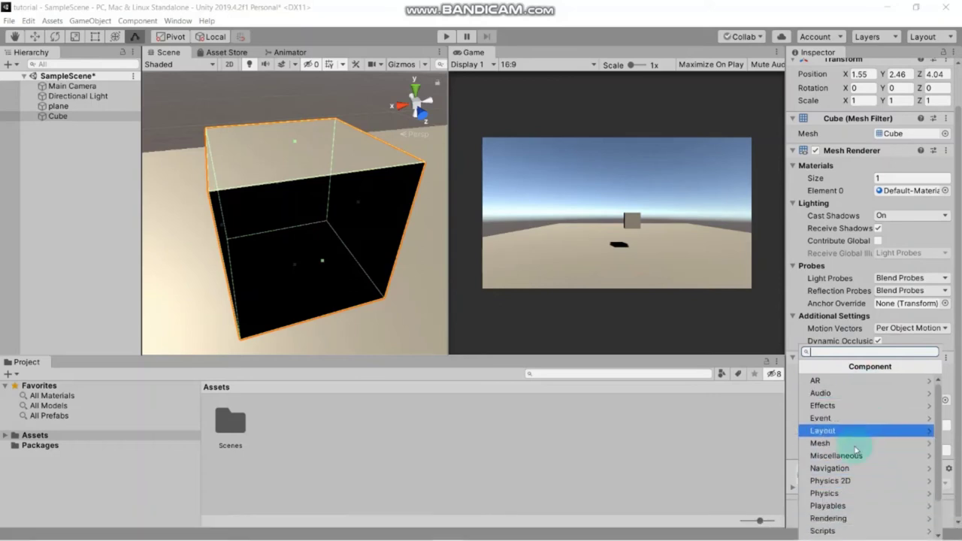
left_click(849, 493)
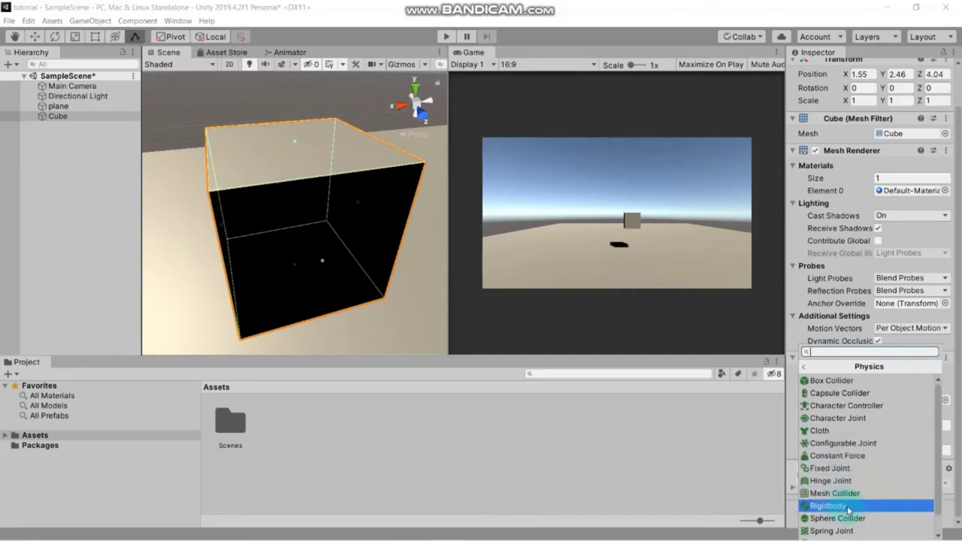
left_click(848, 507)
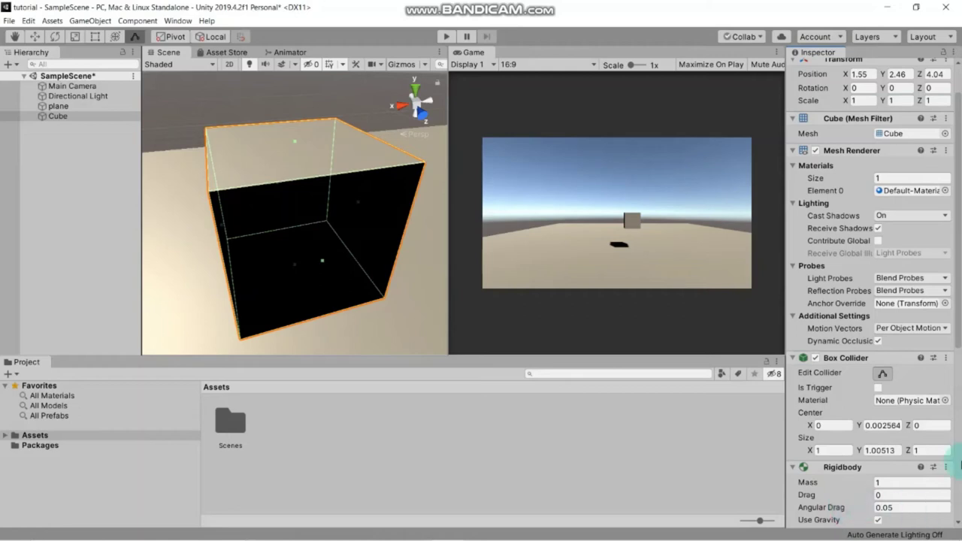
Examine the cube's Rigidbody settings, including Mass, Drag and Use Gravity.
mouse_move(939, 537)
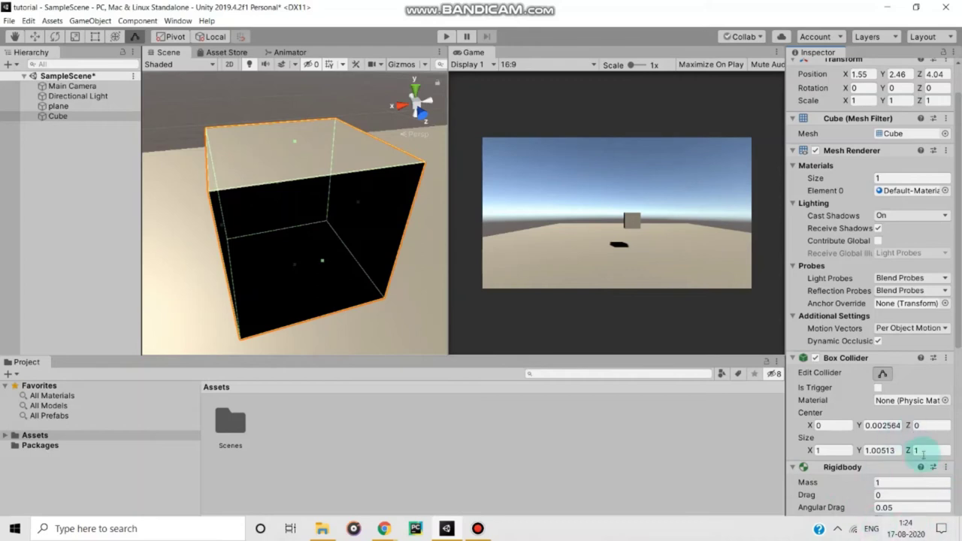
scroll(830, 465, "down", 5)
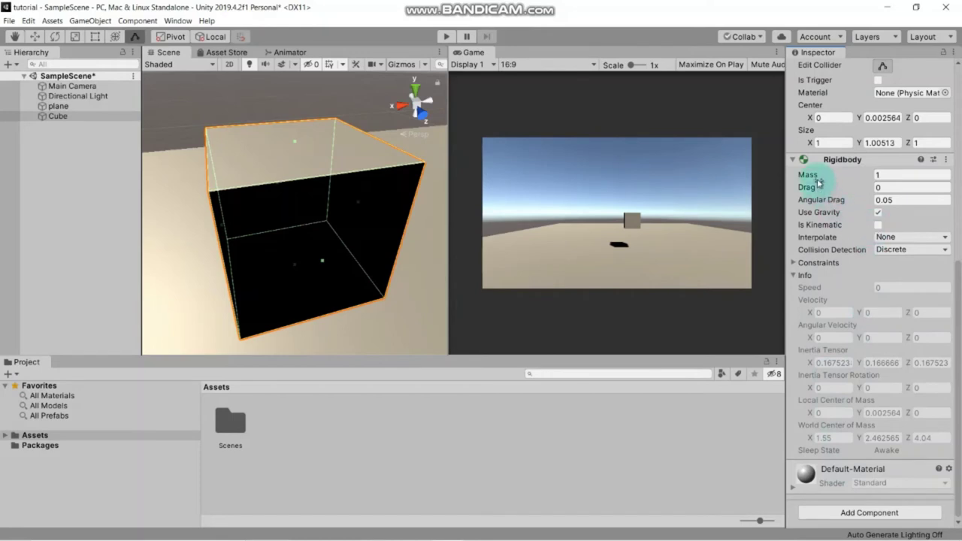
left_click(884, 175)
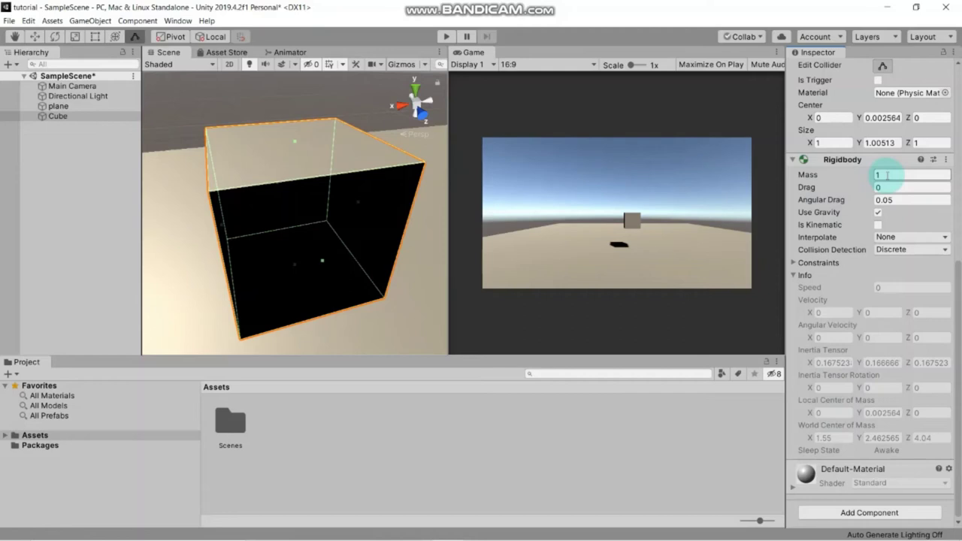
left_click(350, 172)
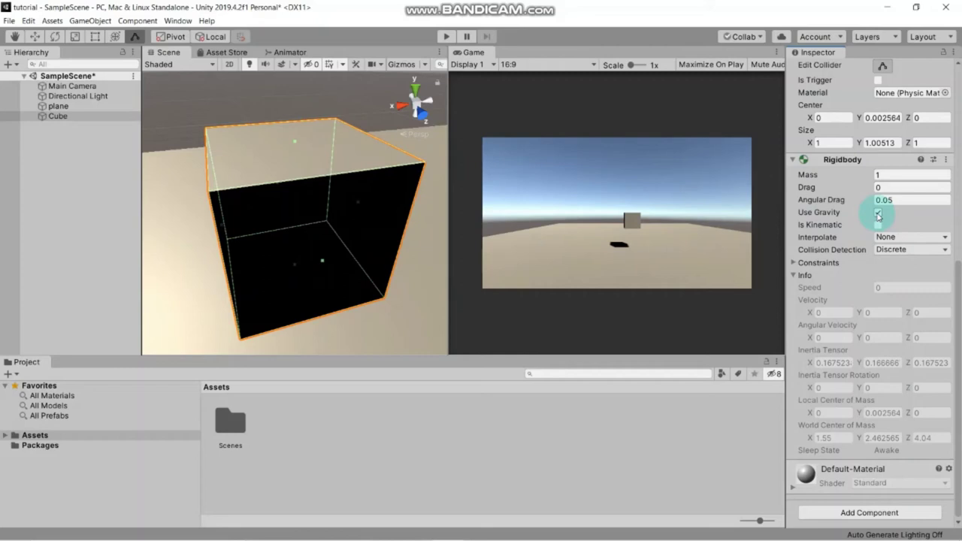
left_click(605, 150)
Play the scene to test how gravity acts on the cube, and stop Play mode.
left_click(446, 36)
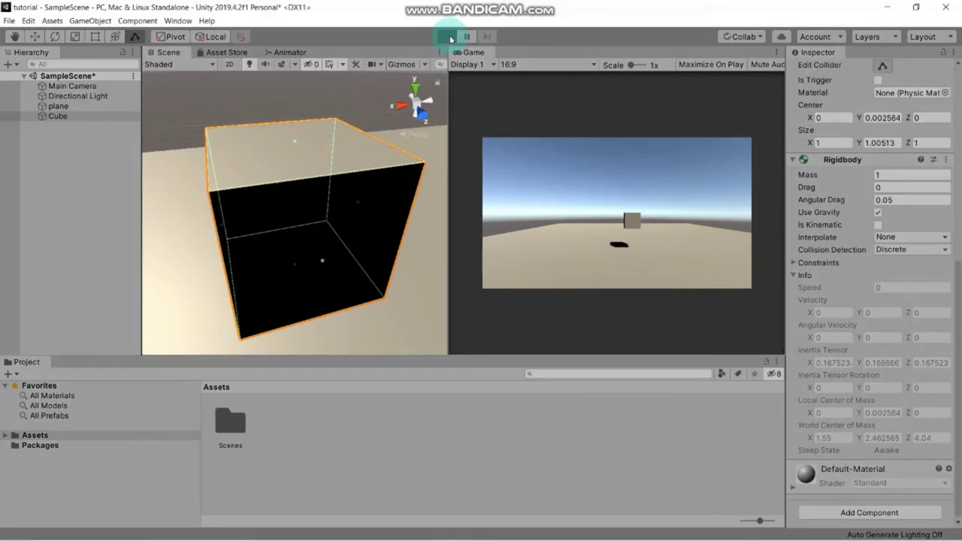
left_click(448, 36)
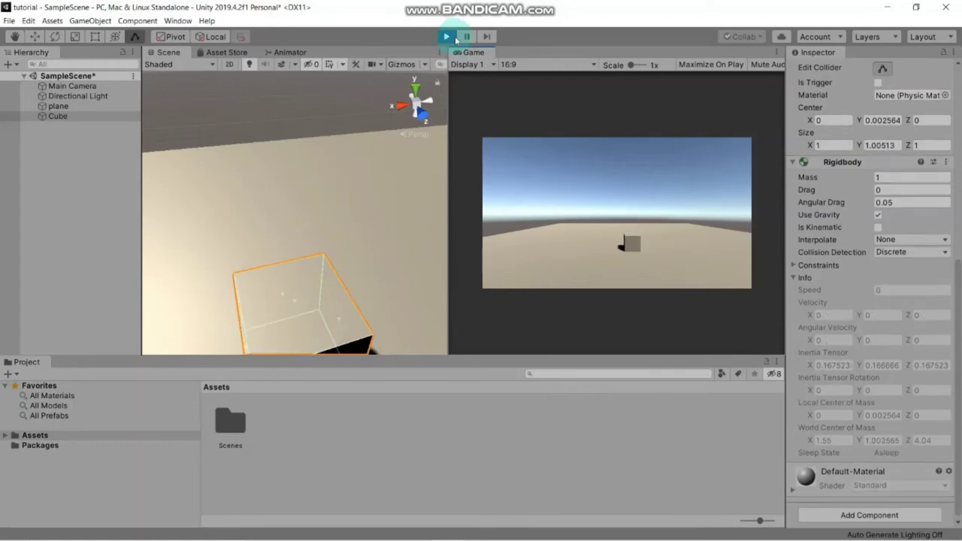
left_click(579, 238)
left_click(444, 36)
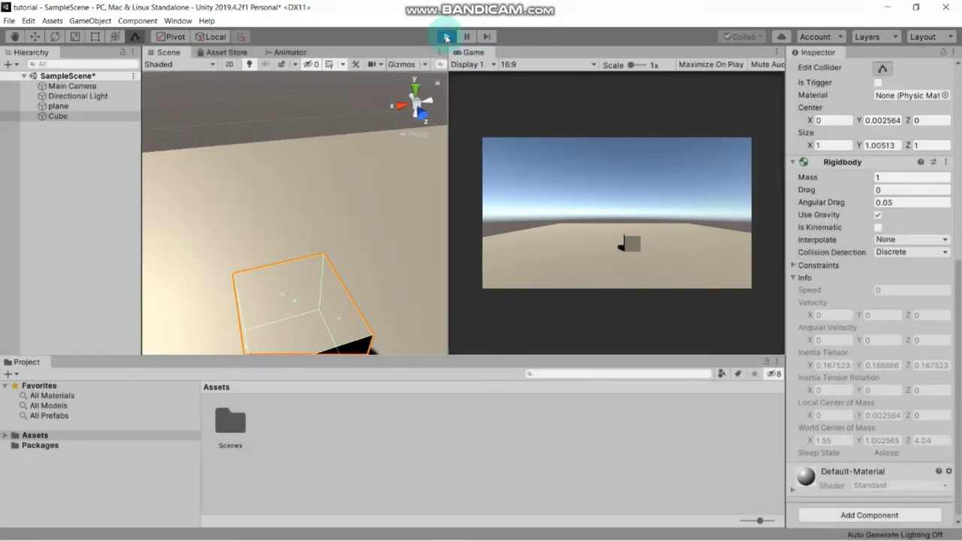
left_click(411, 136)
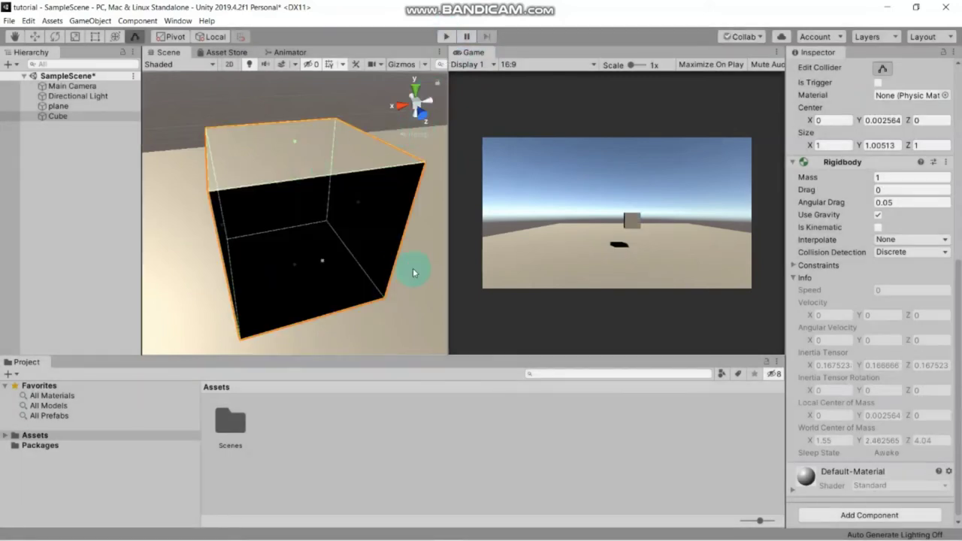
Raise the small cube with the Move tool to a height of about Y 5.22 above the plane.
scroll(413, 268, "down", 5)
left_click(58, 116)
left_click(35, 36)
left_click_drag(297, 169, 278, 43)
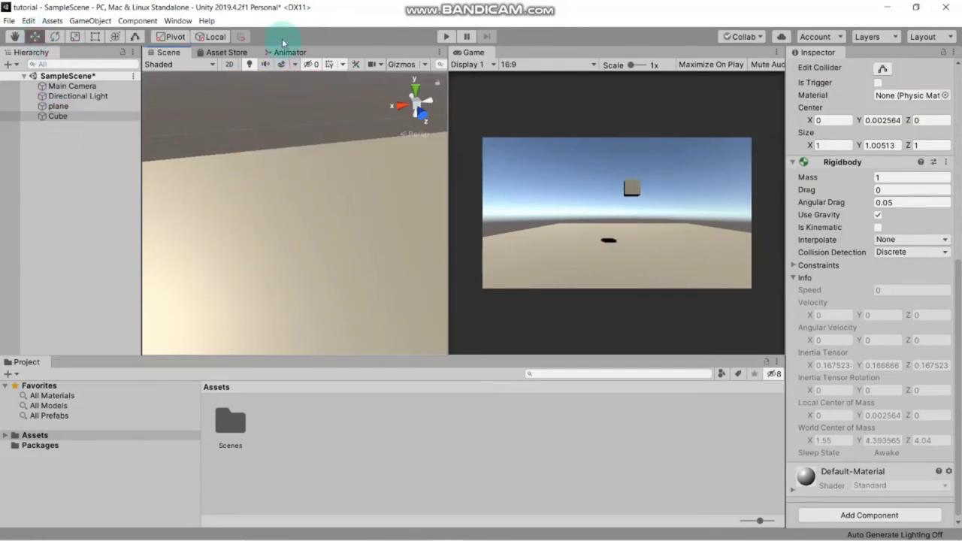
scroll(335, 223, "down", 3)
scroll(335, 223, "down", 1)
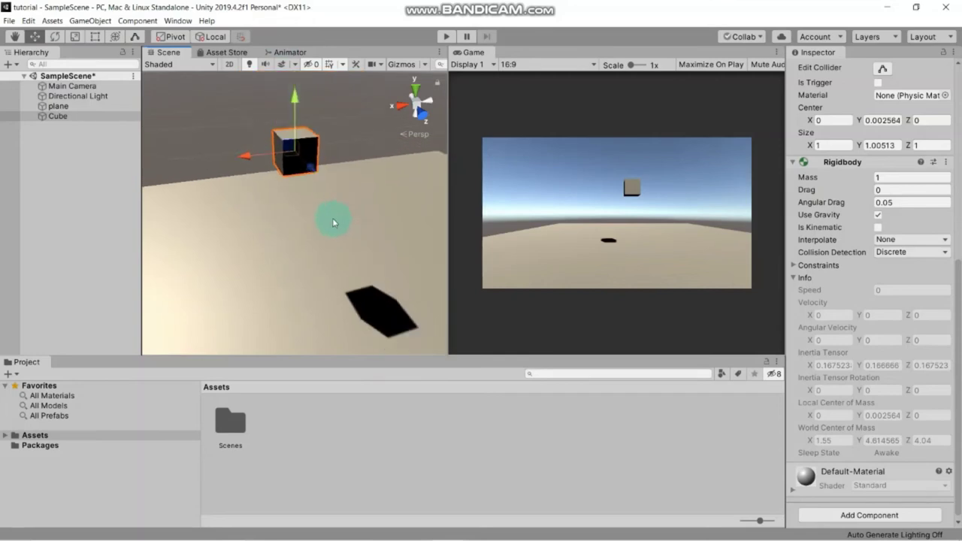
mouse_move(294, 100)
left_mouse_down()
mouse_move(293, 56)
mouse_move(294, 81)
left_mouse_up()
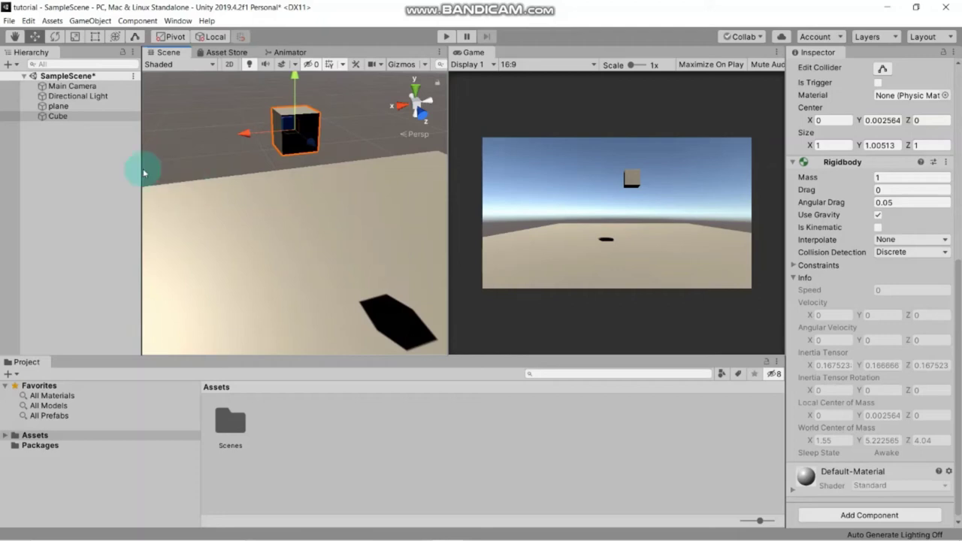
Disable the Box Collider component on the small cube.
left_click(83, 118)
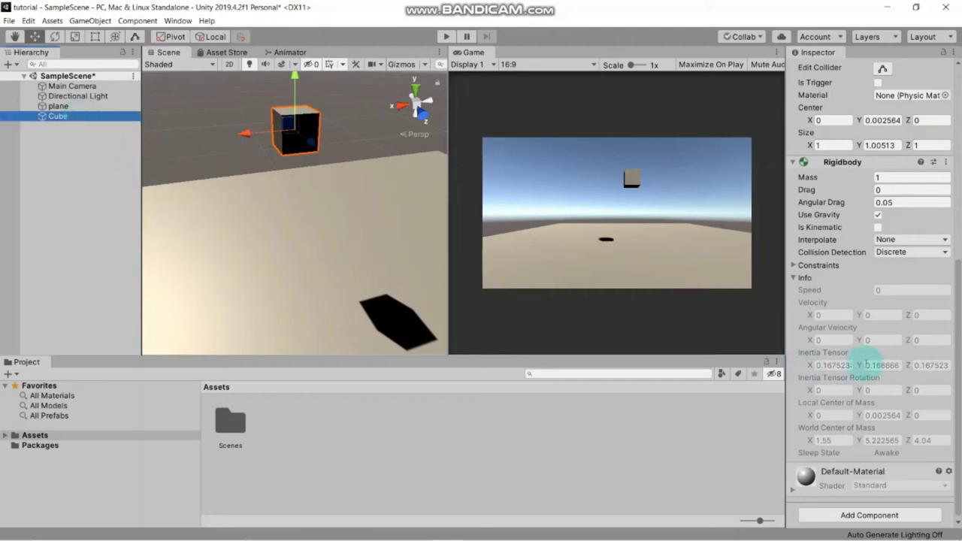
scroll(868, 364, "up", 5)
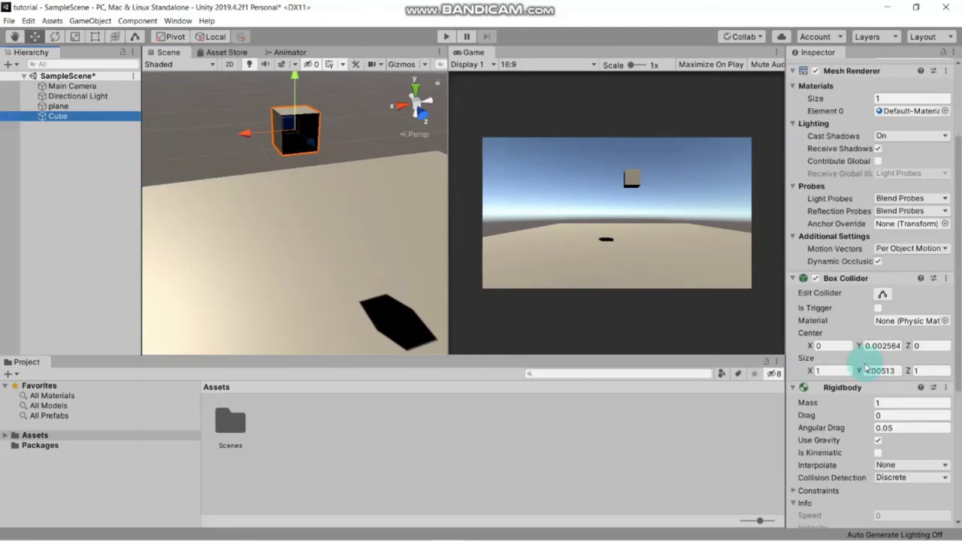
left_click(815, 279)
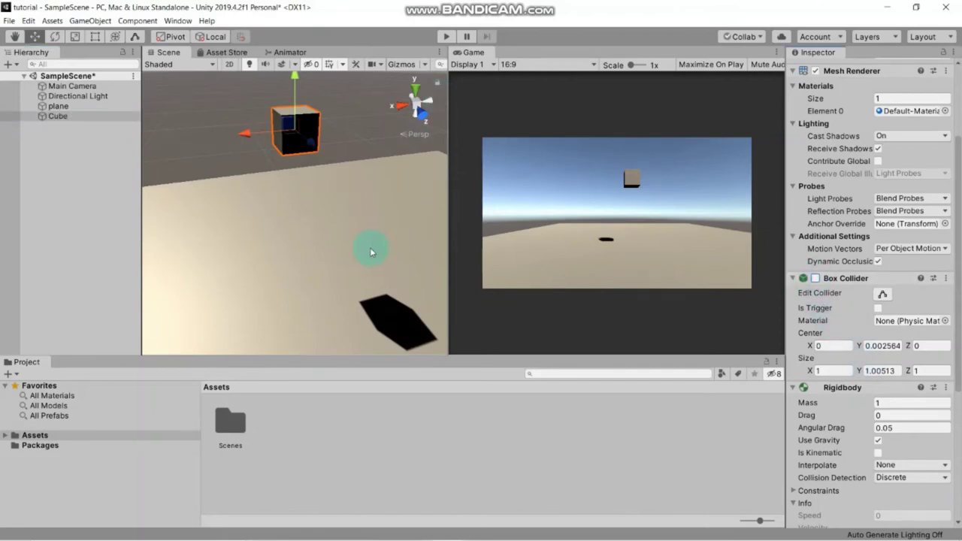
Turn the Scene view to a side view that shows both the cube and the plane's edge.
scroll(371, 252, "down", 2)
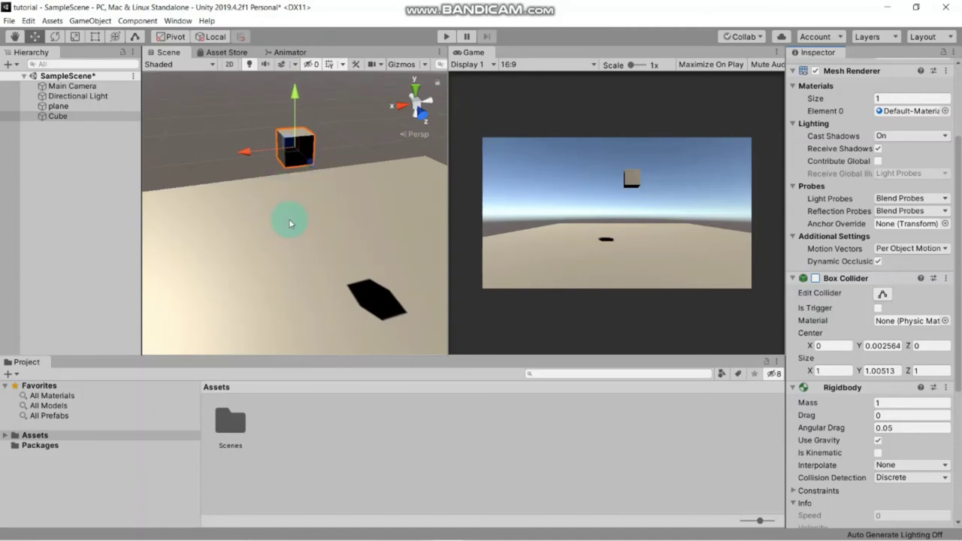
scroll(293, 218, "down", 3)
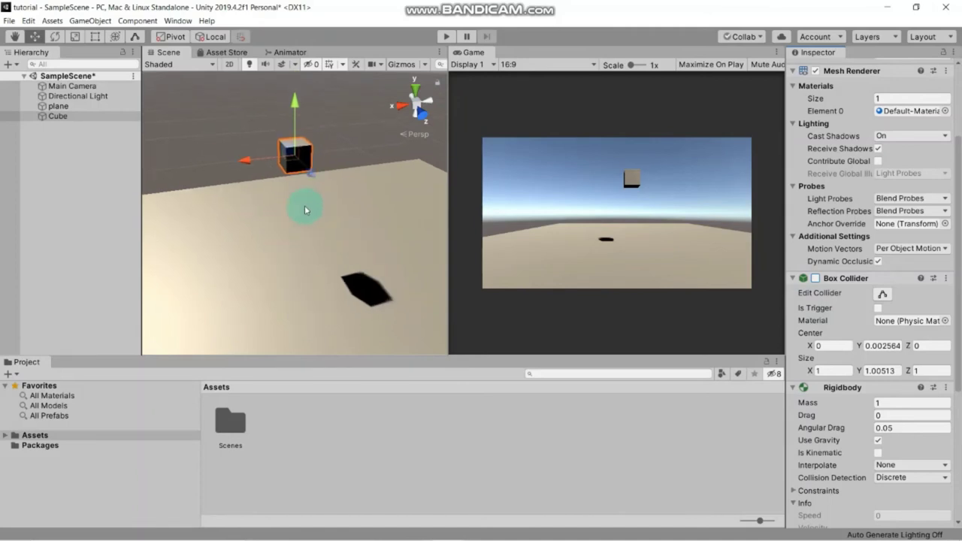
left_click(401, 112)
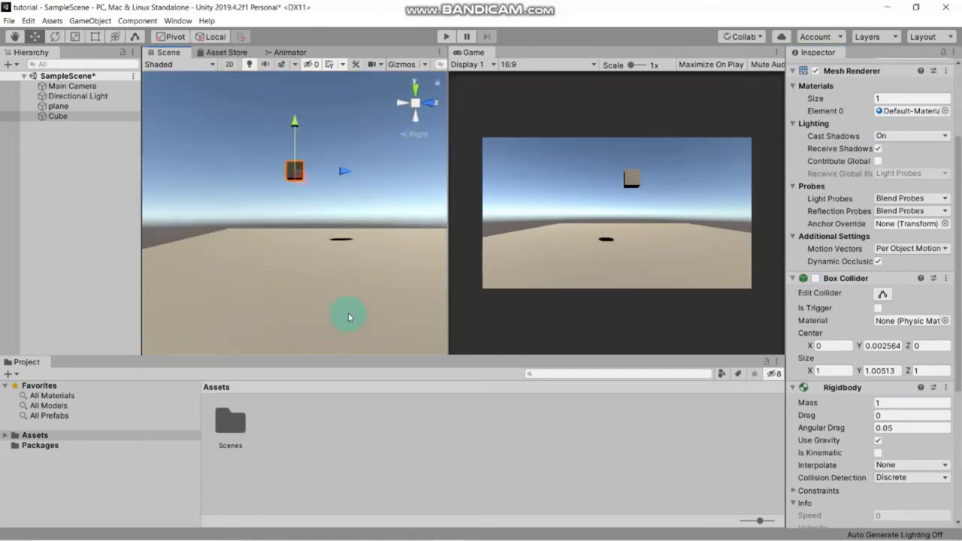
left_click_drag(343, 313, 347, 327, "alt")
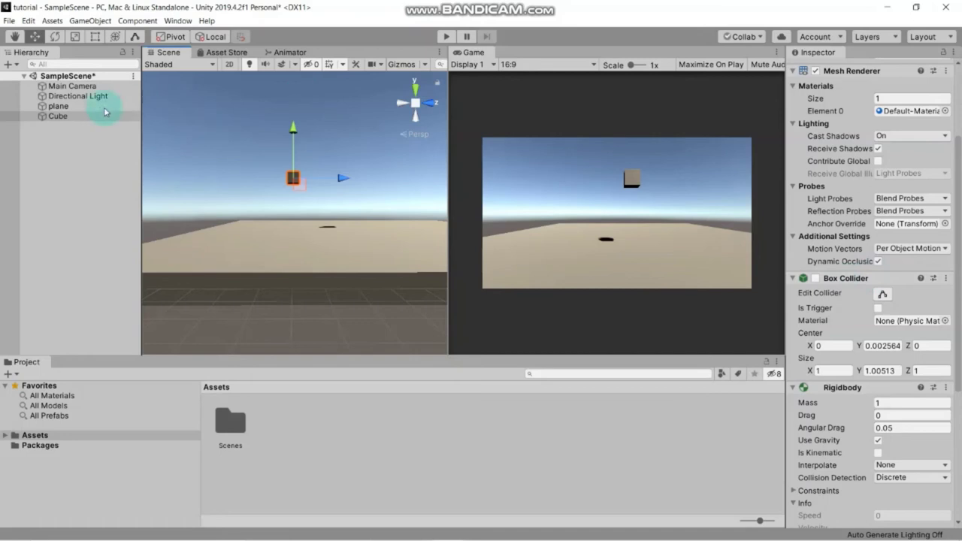
Play the scene to test how the cube falls with its Box Collider disabled, and stop Play mode.
left_click(441, 38)
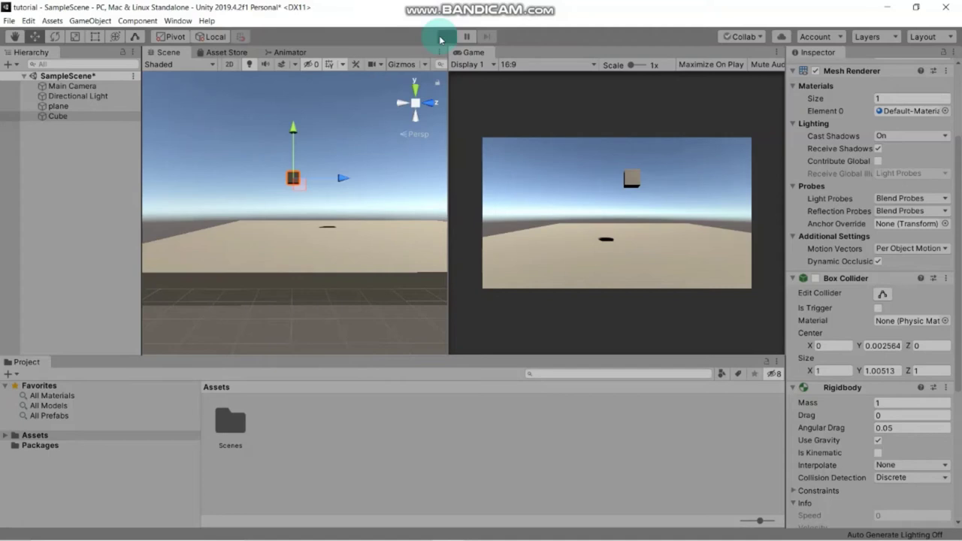
left_click(441, 37)
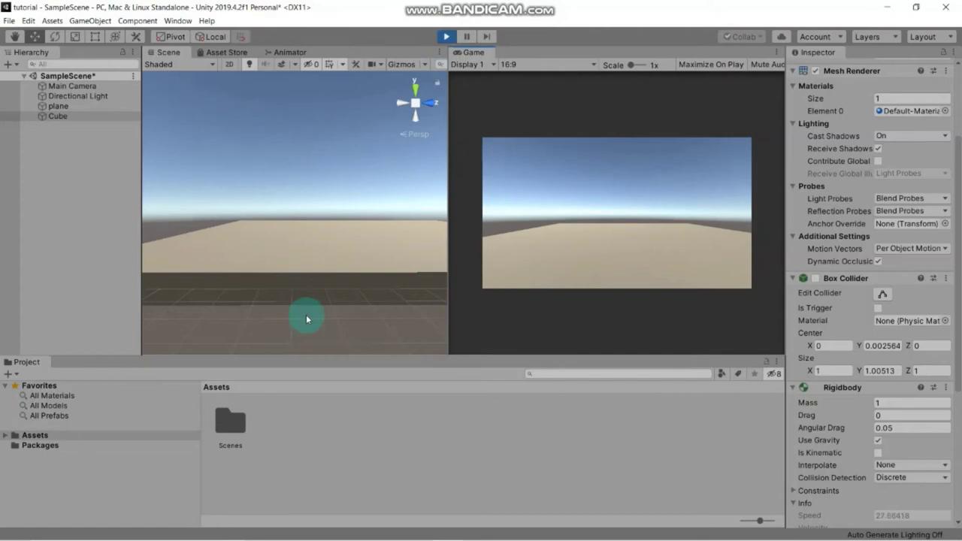
scroll(306, 314, "down", 2)
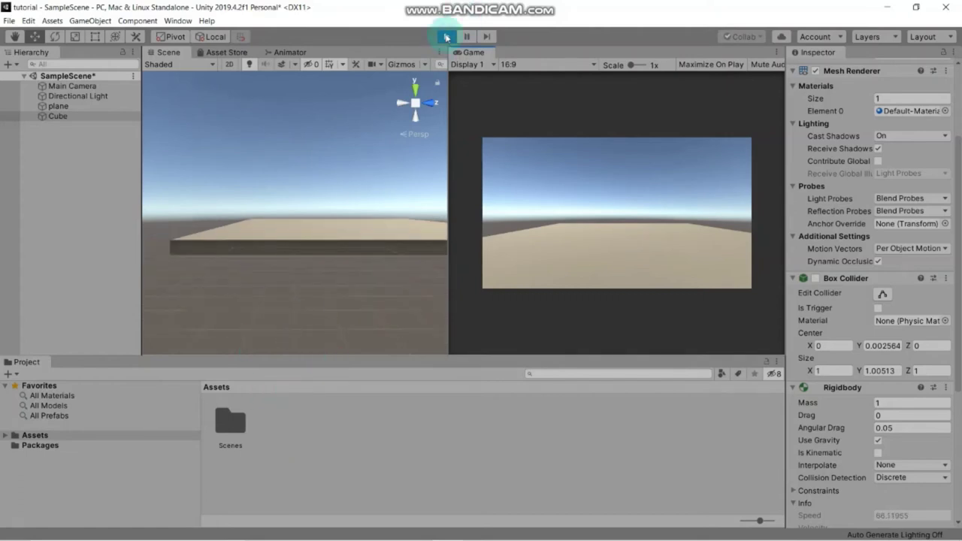
left_click(446, 37)
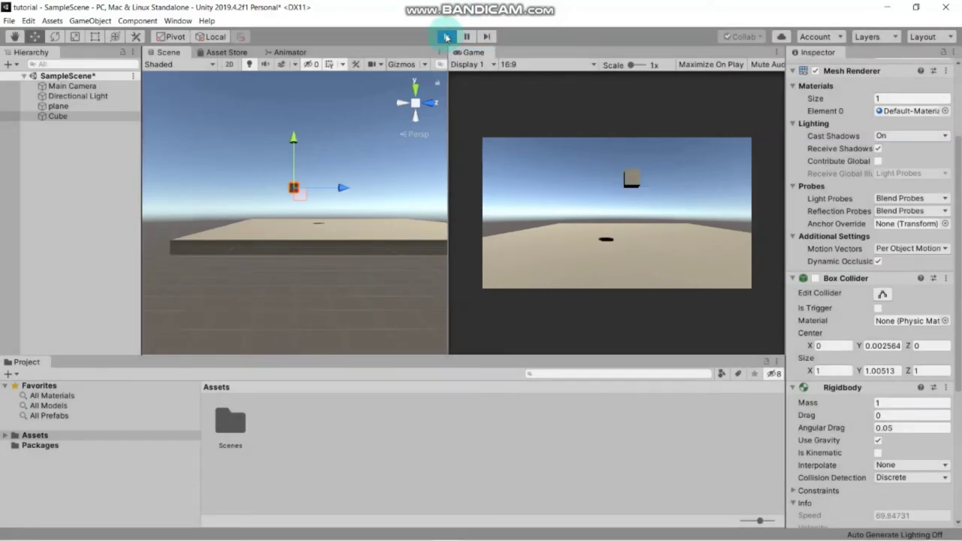
Re-enable the cube's Box Collider and test its landing on the plane in Play mode.
left_click(91, 118)
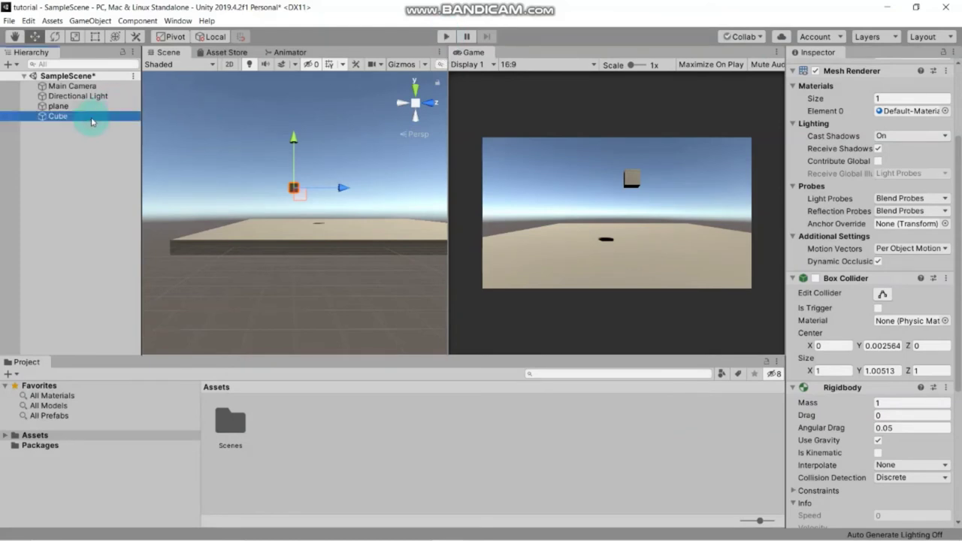
left_click(815, 279)
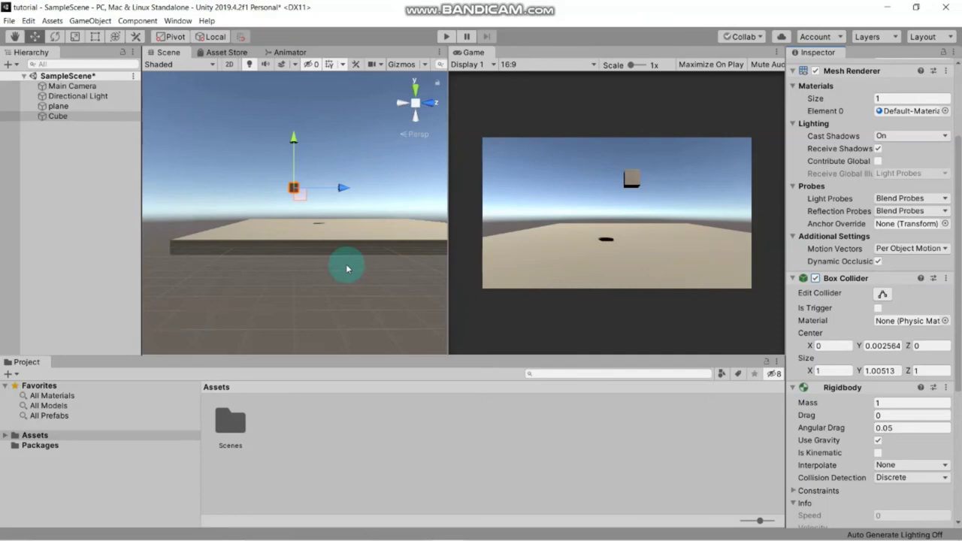
left_click(446, 37)
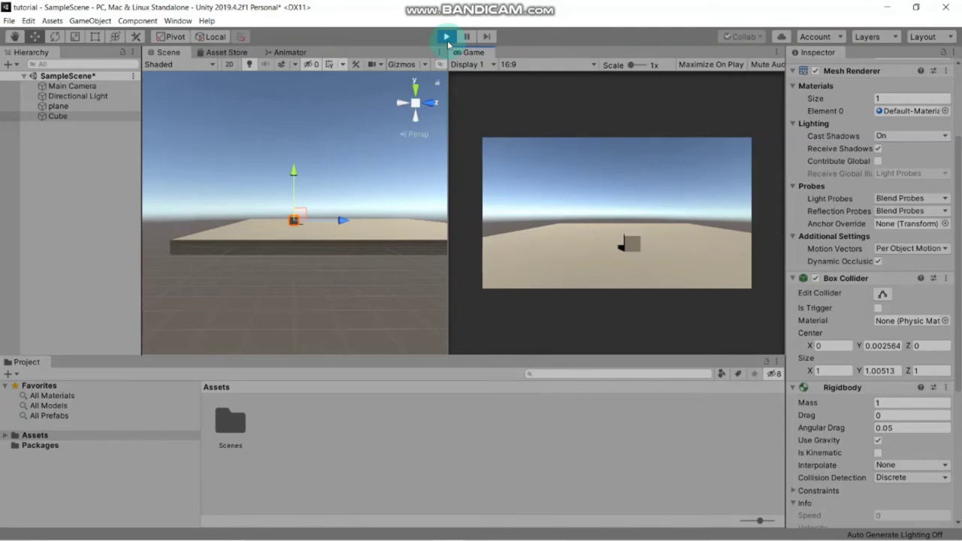
left_click(446, 37)
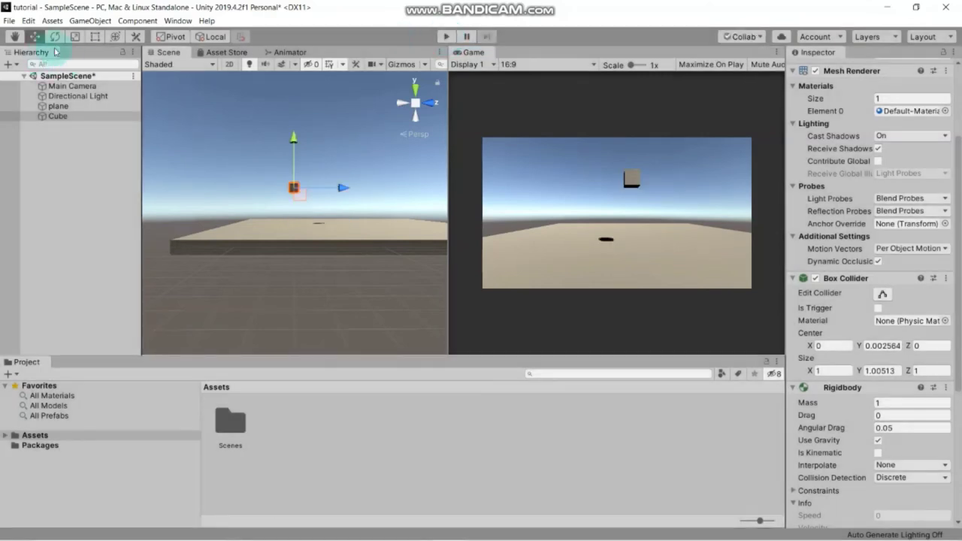
Tilt the cube about its X axis with the Rotate tool.
left_click(205, 150)
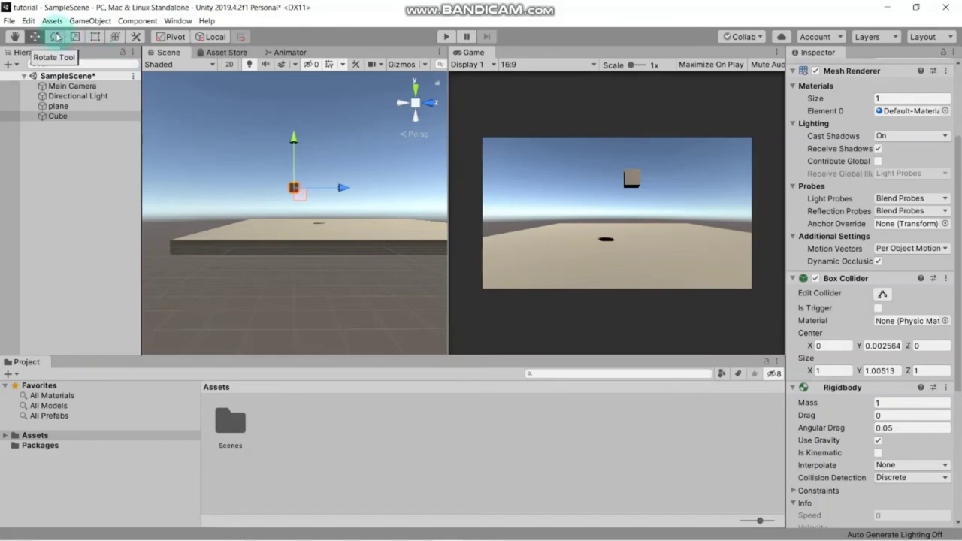
left_click(55, 37)
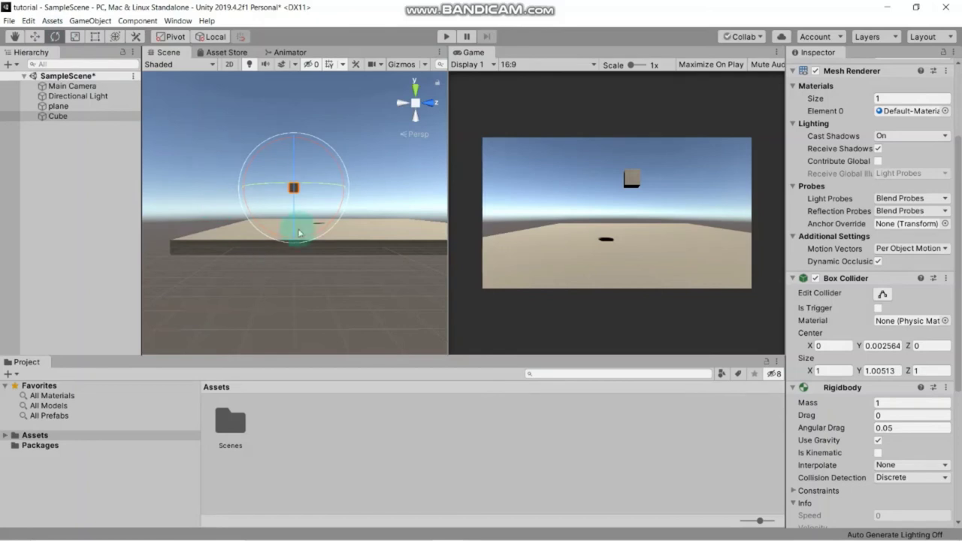
left_click_drag(337, 172, 343, 220)
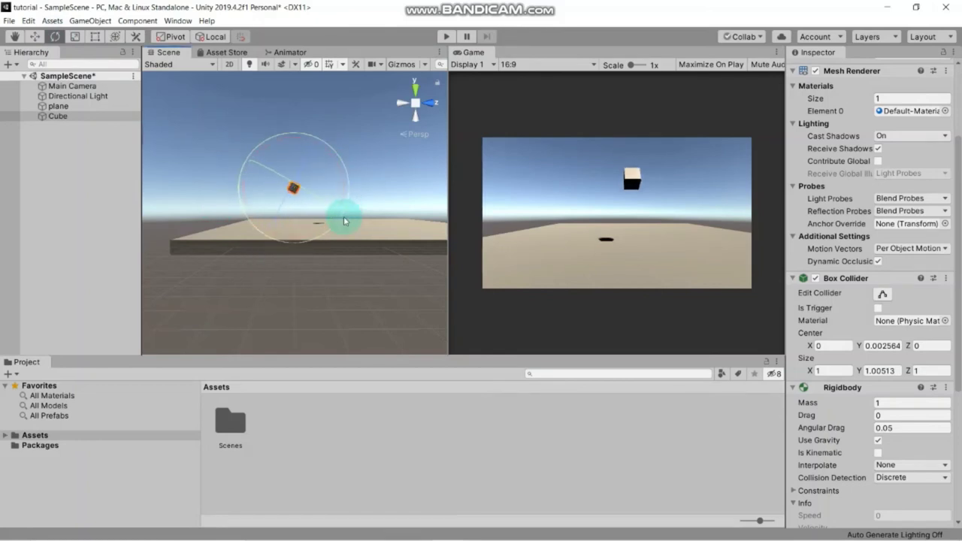
Play the scene to test how the tilted cube lands on the plane, and stop Play mode.
left_click(447, 38)
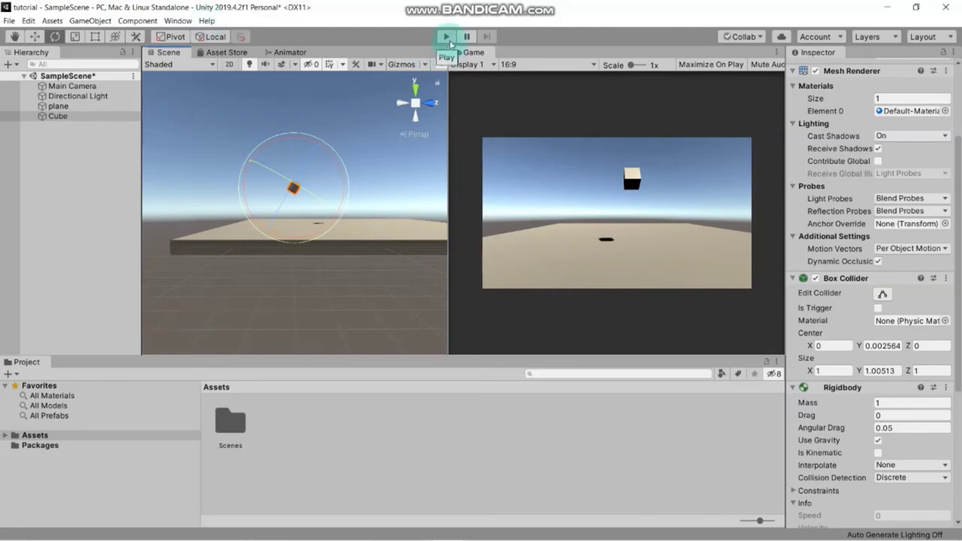
left_click(447, 38)
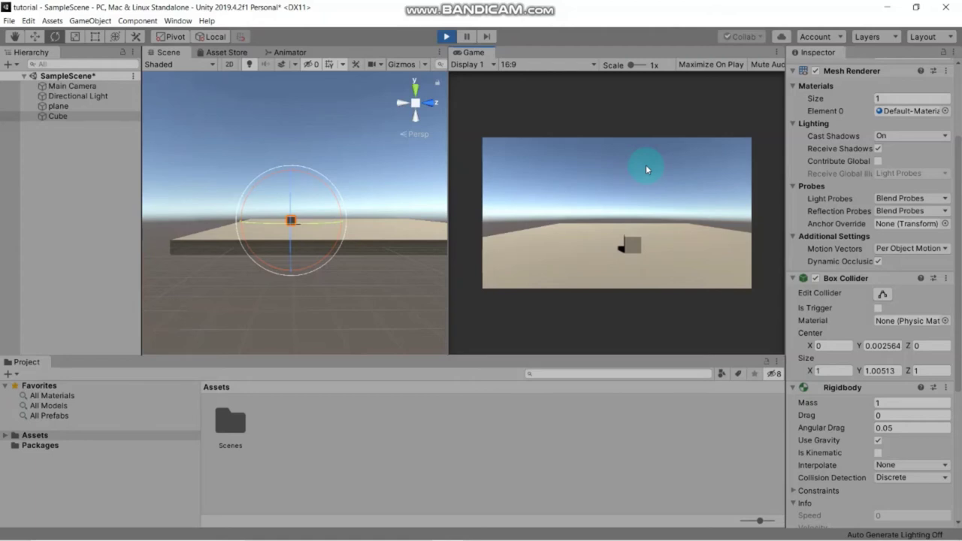
left_click(447, 37)
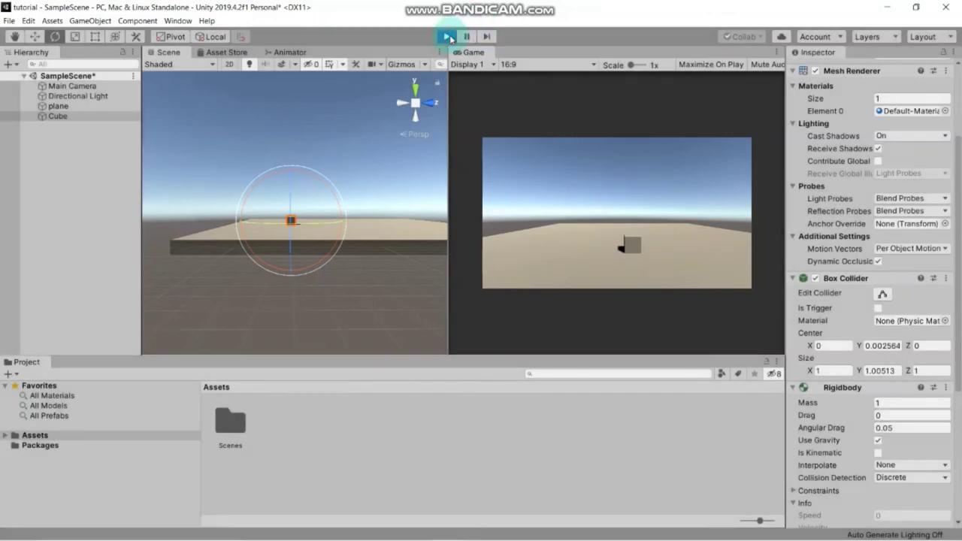
Reset the cube's Transform component to its default position, rotation and scale.
left_click_drag(264, 150, 255, 170)
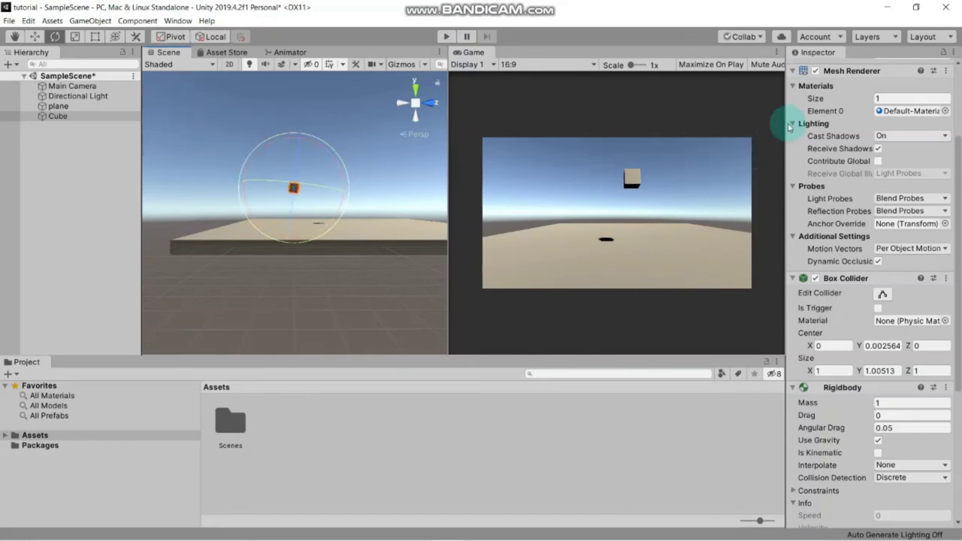
scroll(789, 126, "up", 4)
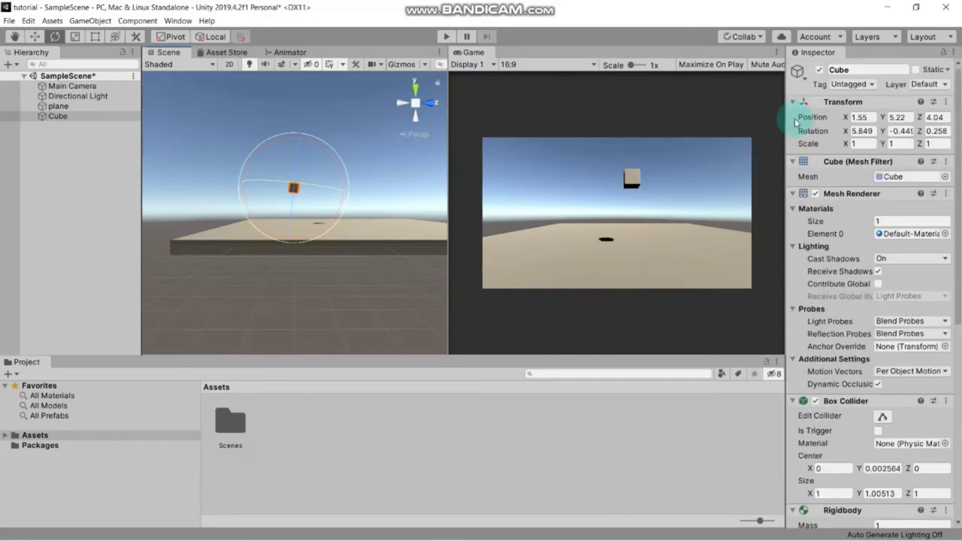
right_click(831, 106)
left_click(834, 111)
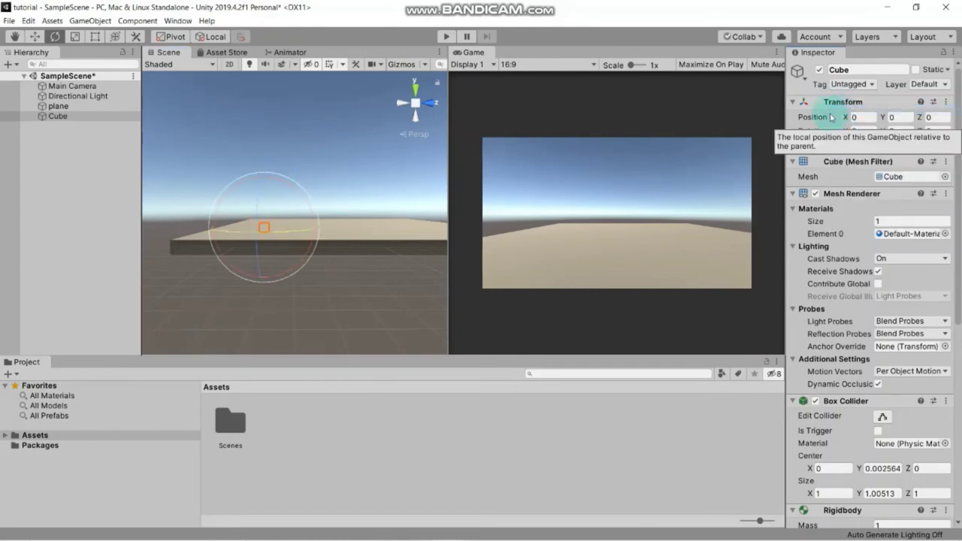
Raise the cube to Y 4 with the Move tool and shift it along Z to about 2.45.
left_click(43, 41)
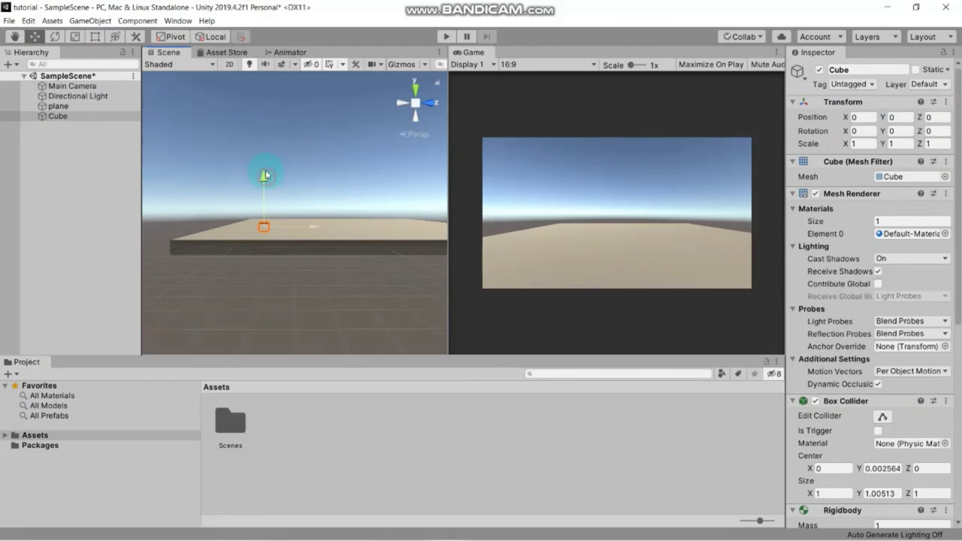
left_click_drag(263, 178, 262, 150, "ctrl")
left_click_drag(305, 209, 327, 203)
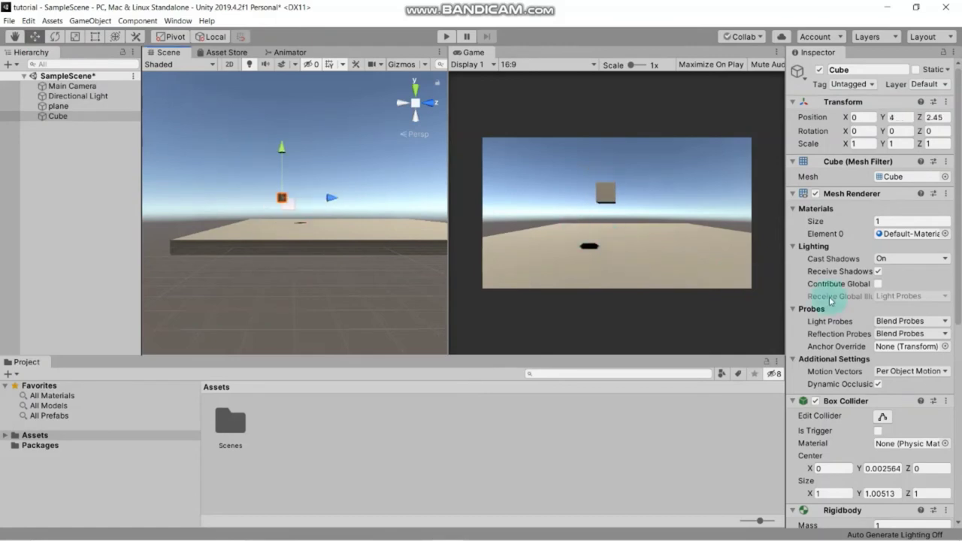
scroll(872, 324, "down", 5)
scroll(870, 323, "up", 5)
scroll(869, 320, "down", 5)
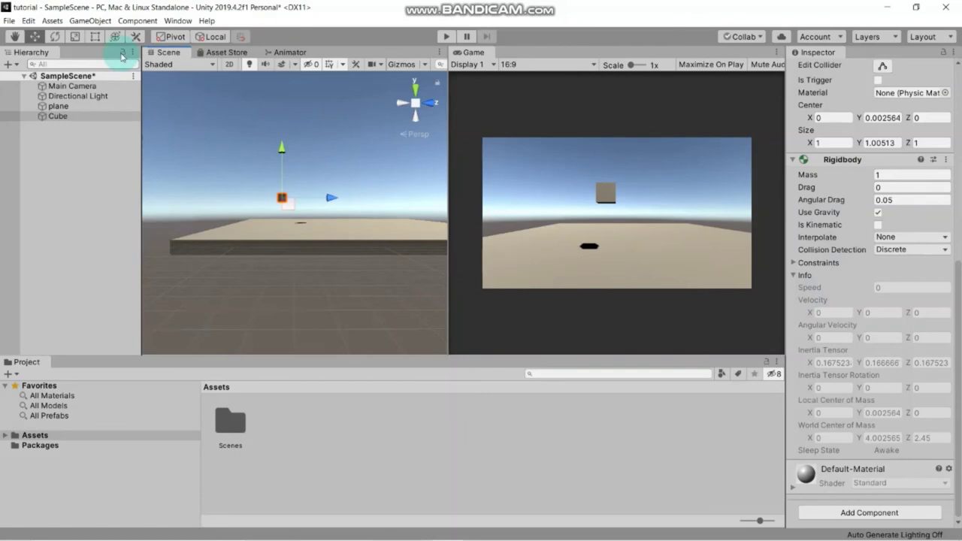
Stretch the cube along its Z axis with the Scale tool to a scale of about 3.80.
left_click(76, 37)
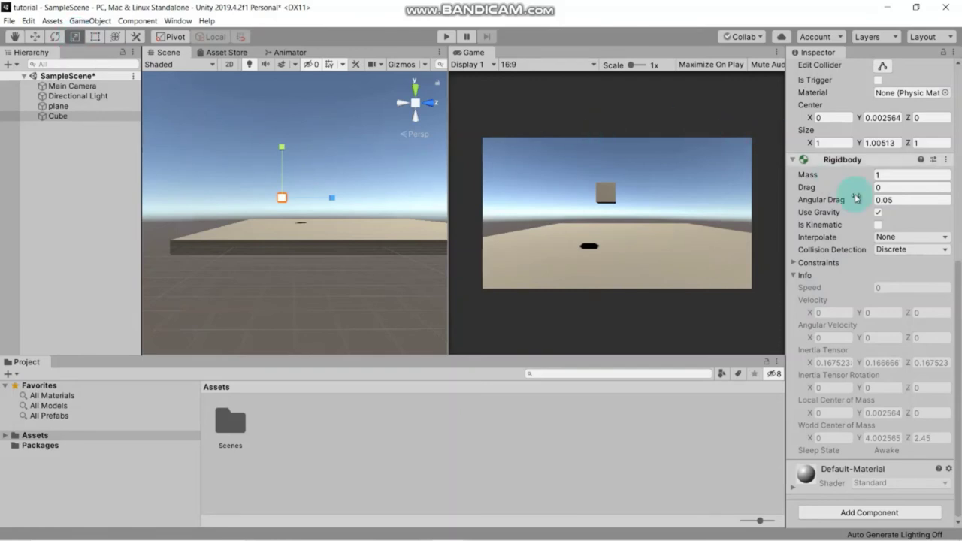
scroll(854, 193, "up", 8)
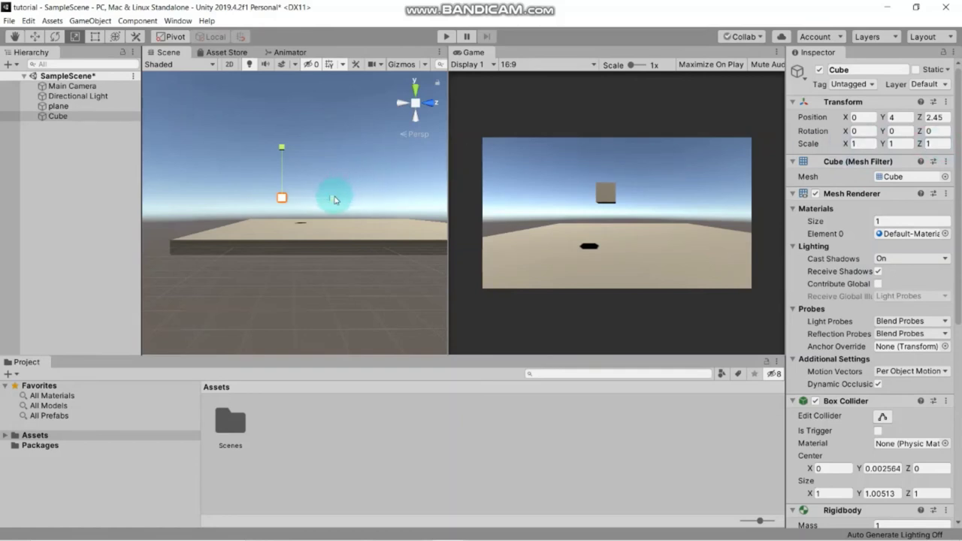
mouse_move(334, 200)
left_mouse_down()
mouse_move(401, 212)
mouse_move(326, 208)
mouse_move(350, 211)
left_mouse_up()
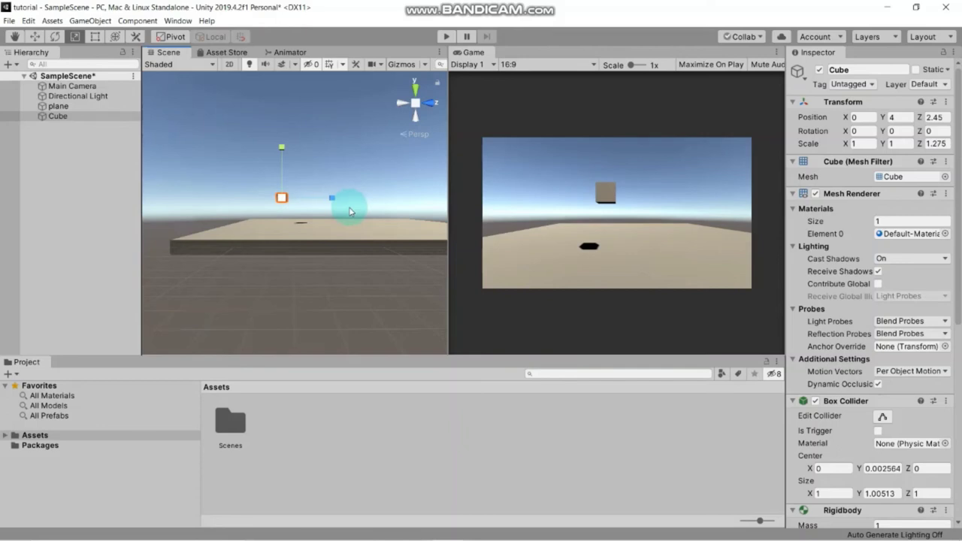
left_click(47, 117)
key("f")
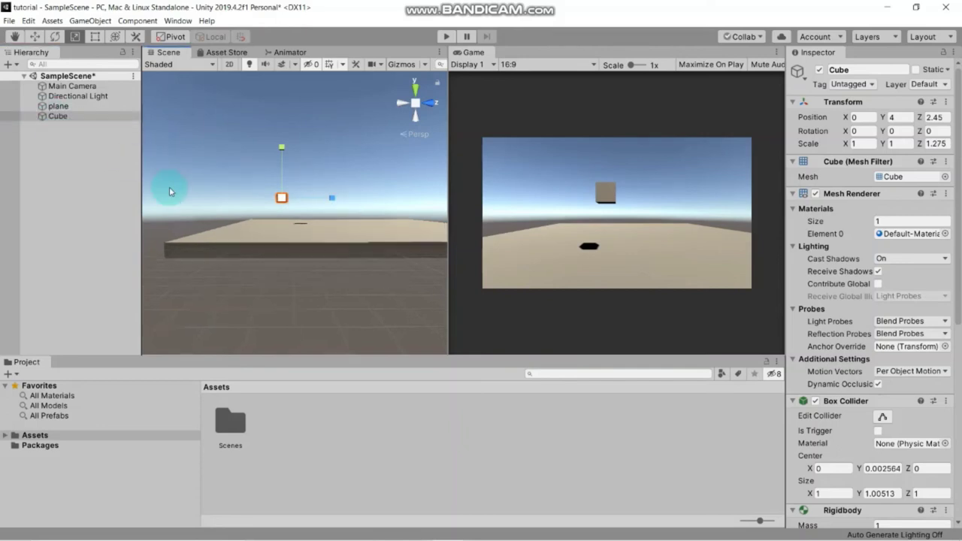
scroll(325, 228, "down", 3)
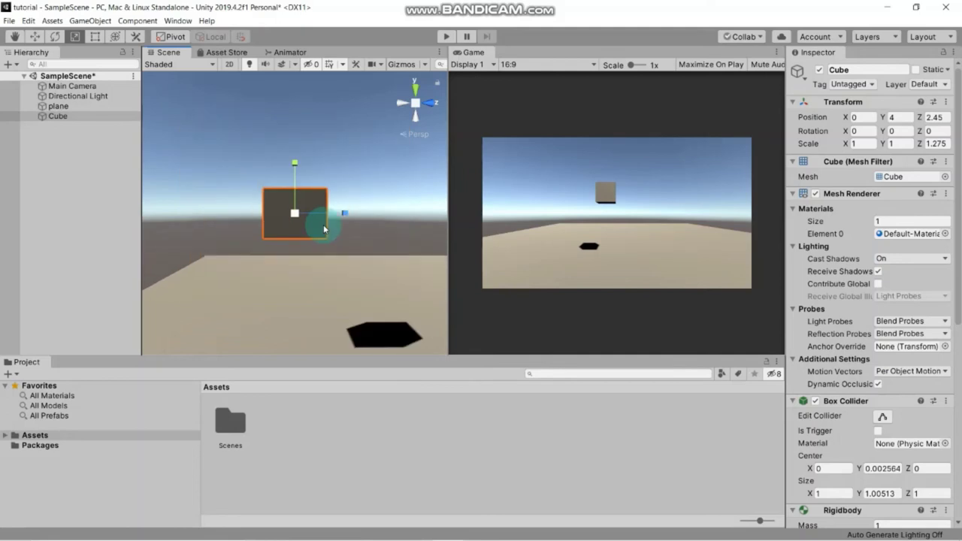
scroll(324, 228, "up", 2)
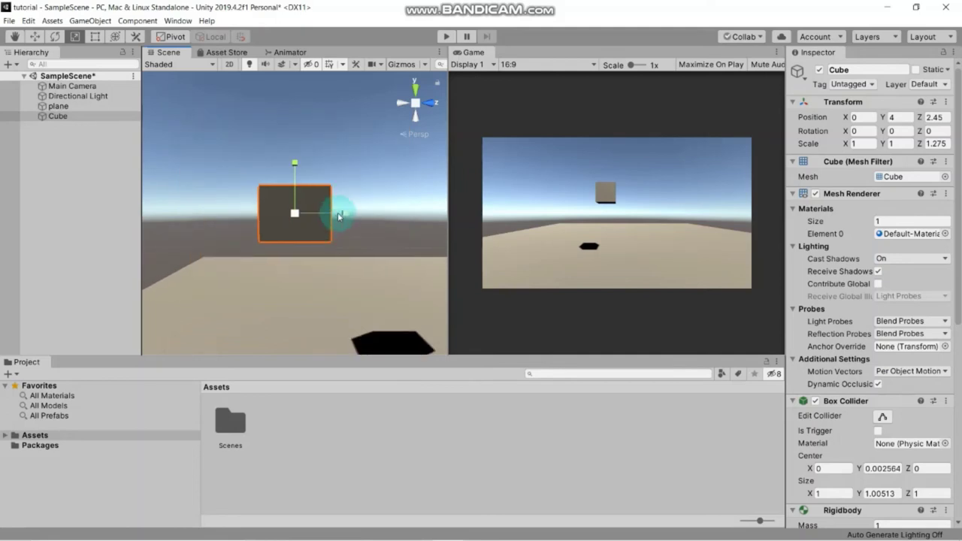
left_click_drag(339, 216, 382, 204)
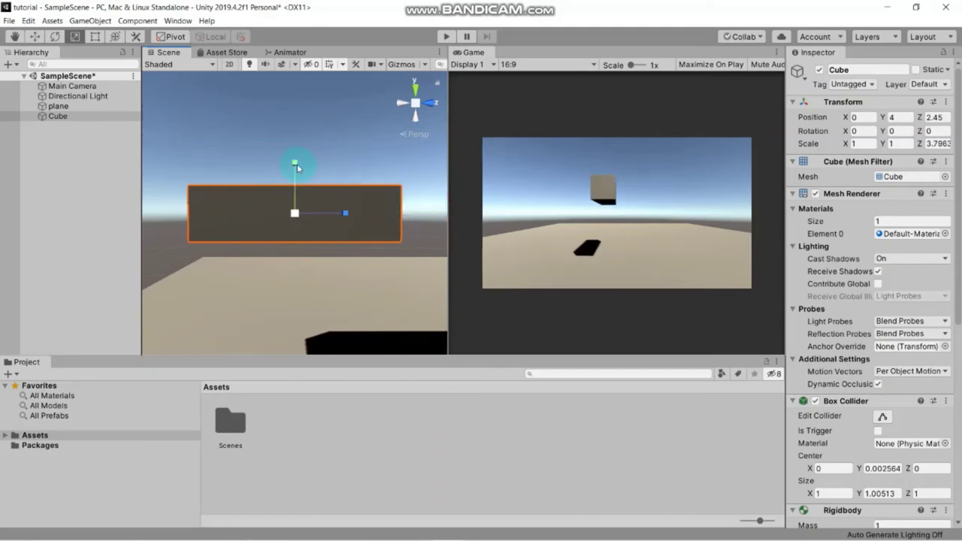
Stretch the cube with the Scale tool to about 2.12 along Y and about 2.36 along X.
left_click_drag(296, 165, 290, 108)
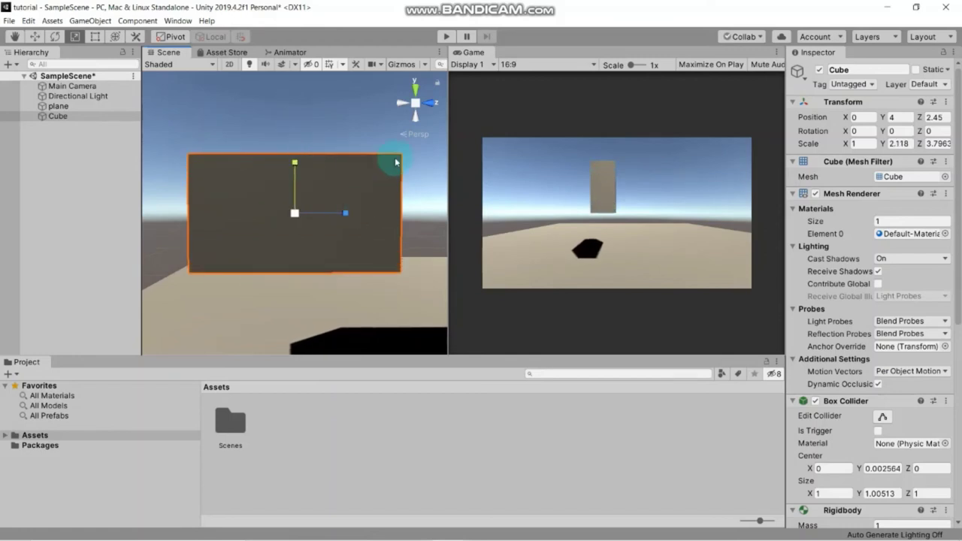
left_click(432, 107)
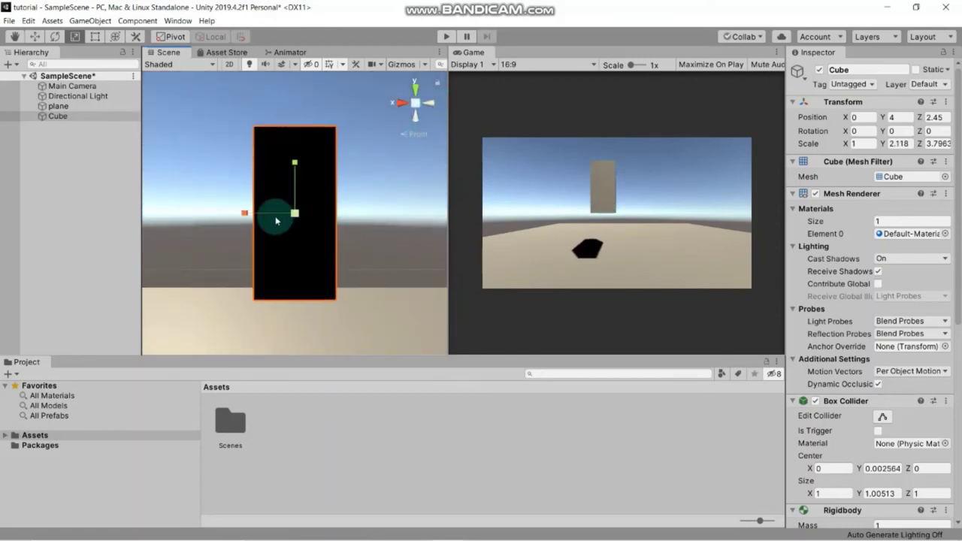
left_click_drag(246, 217, 163, 213)
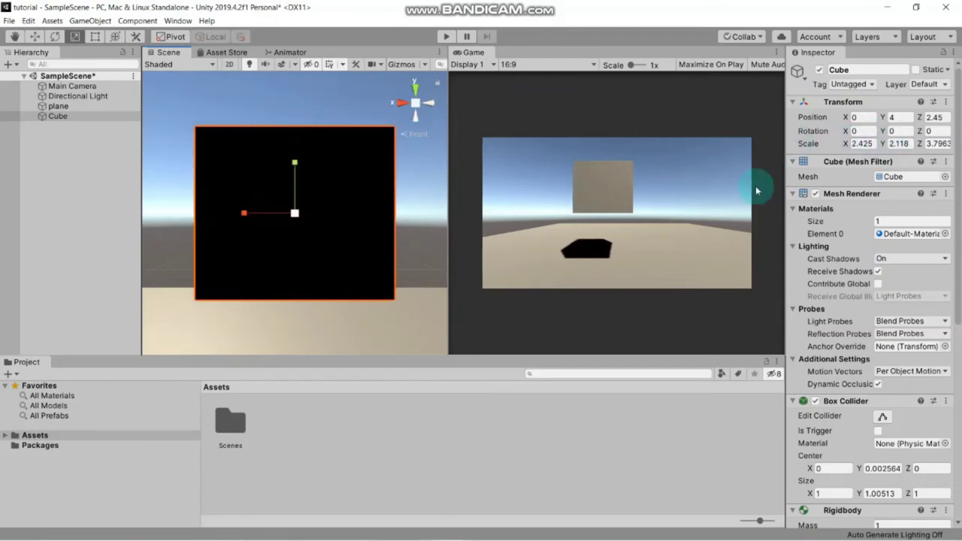
mouse_move(244, 217)
left_mouse_down()
mouse_move(294, 219)
mouse_move(249, 219)
mouse_move(245, 229)
left_mouse_up()
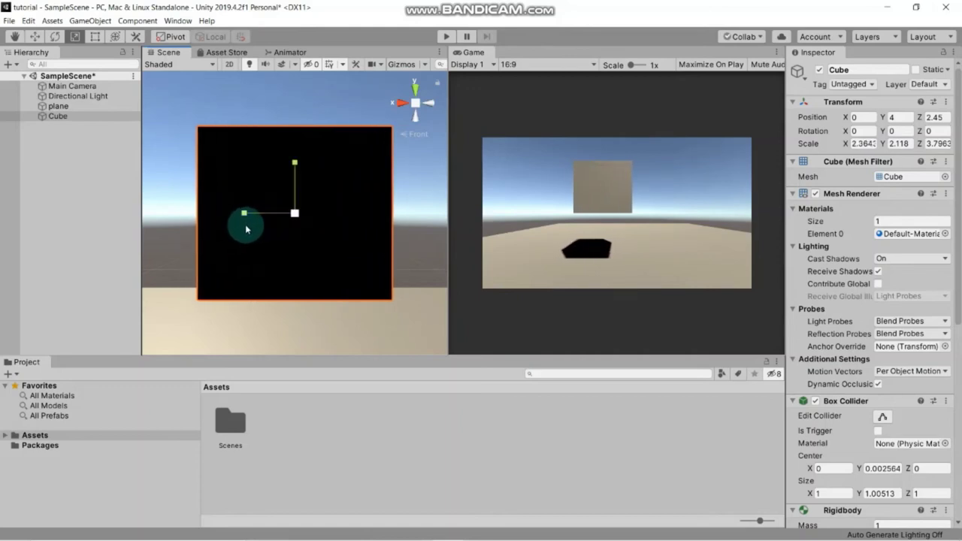
Set the cube's scale to exactly 2 on the X, Y and Z axes.
double_click(861, 144)
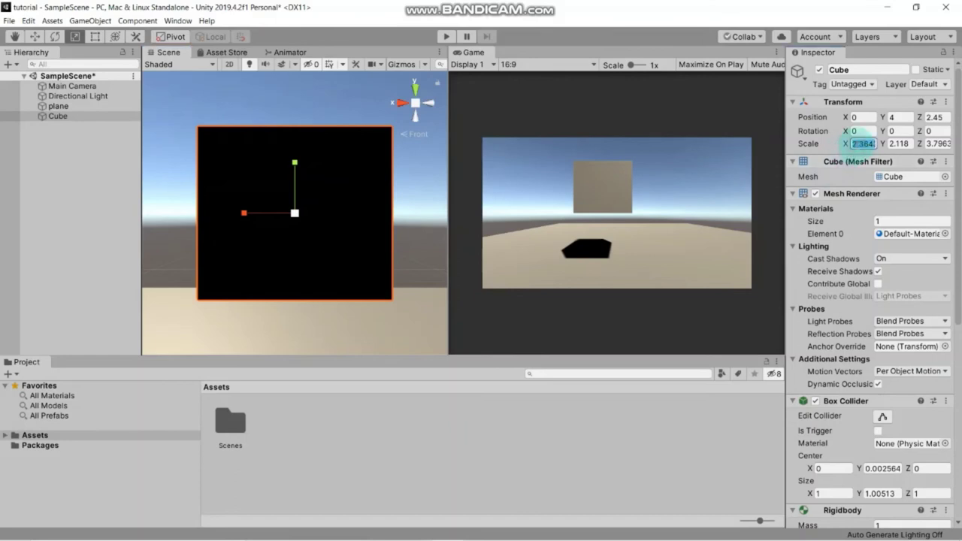
type("2")
double_click(900, 143)
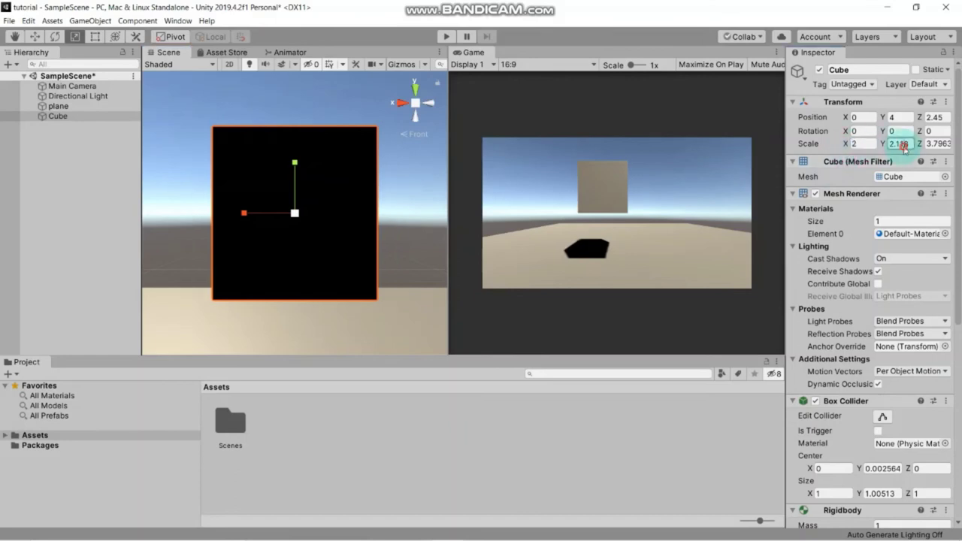
type("2")
double_click(933, 144)
type("2")
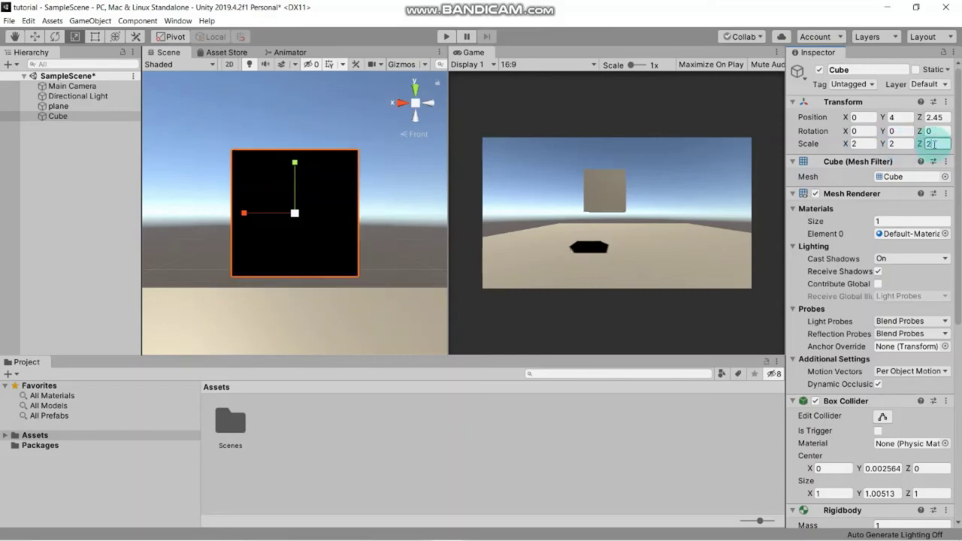
left_click(591, 111)
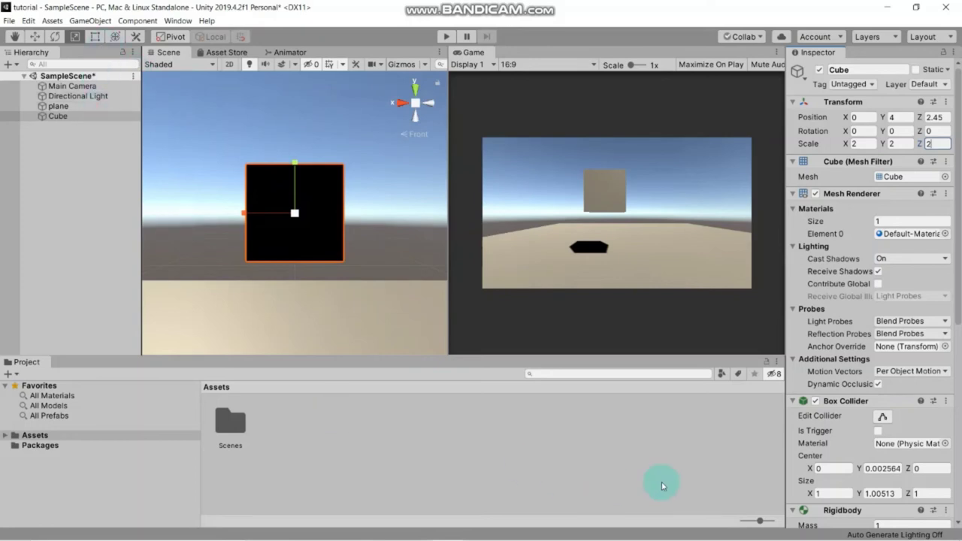
Turn on automatic lighting generation for the scene in the lighting settings, and look at the cube's shadow on the plane.
left_click(886, 535)
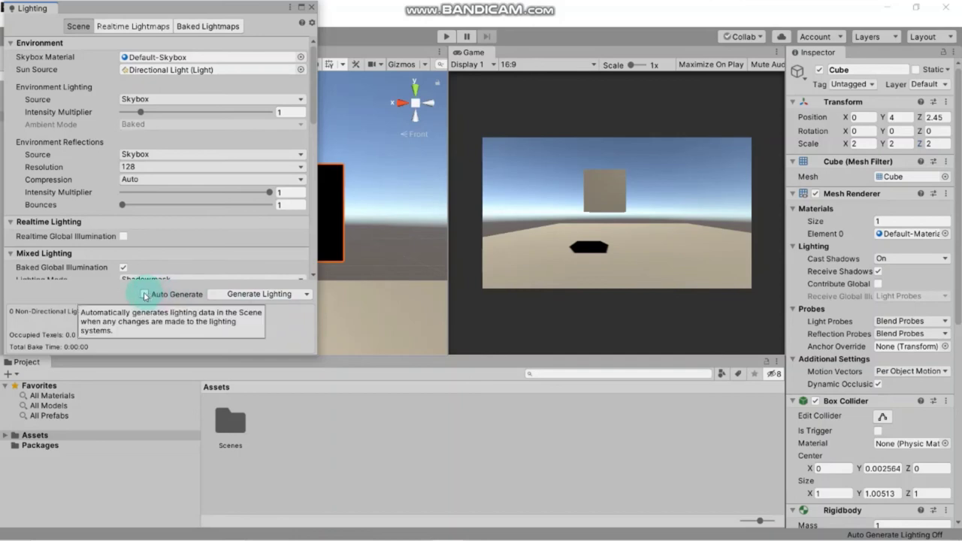
left_click(144, 296)
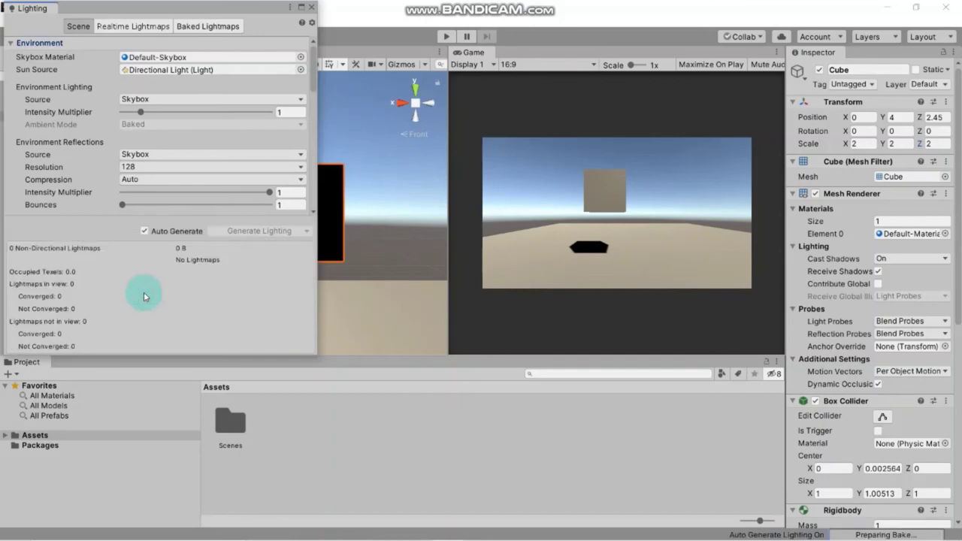
left_click(311, 8)
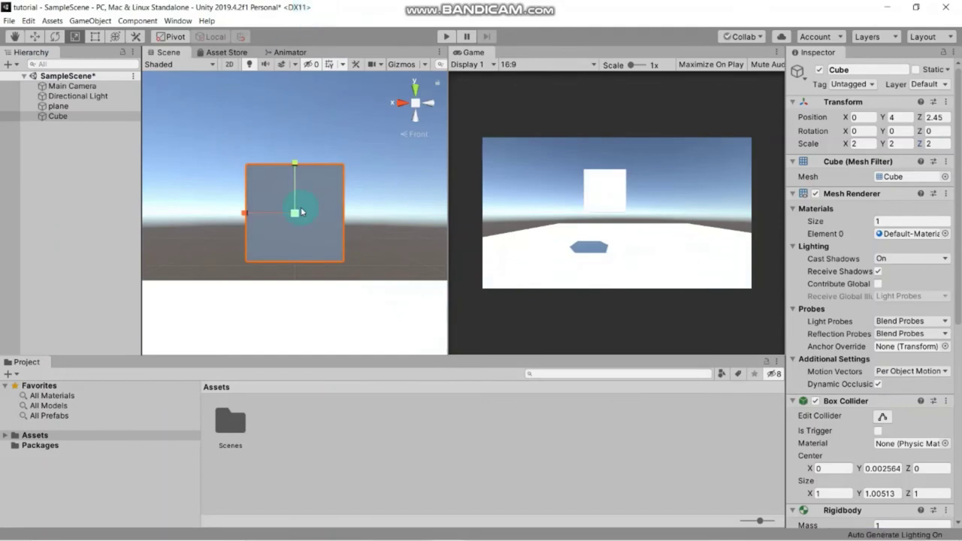
scroll(338, 289, "down", 3)
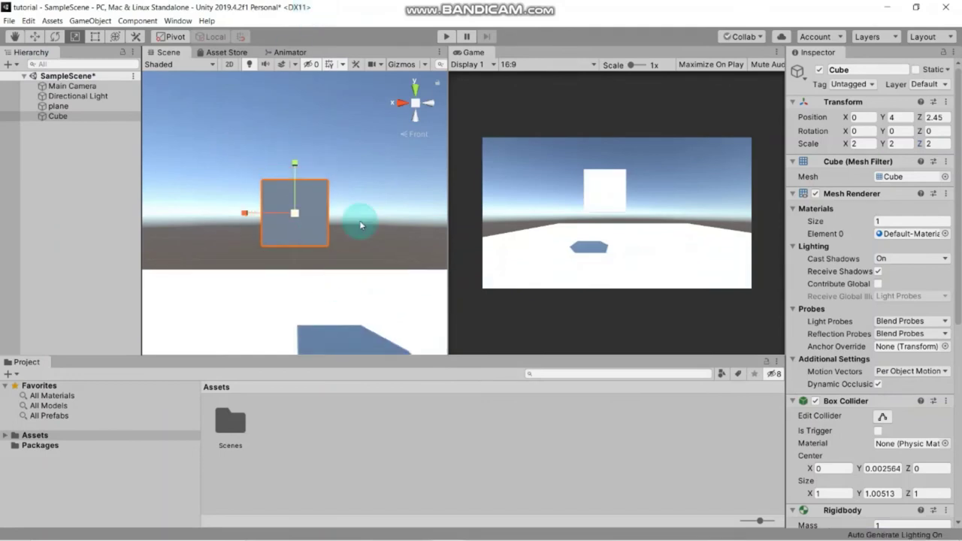
scroll(368, 201, "down", 2)
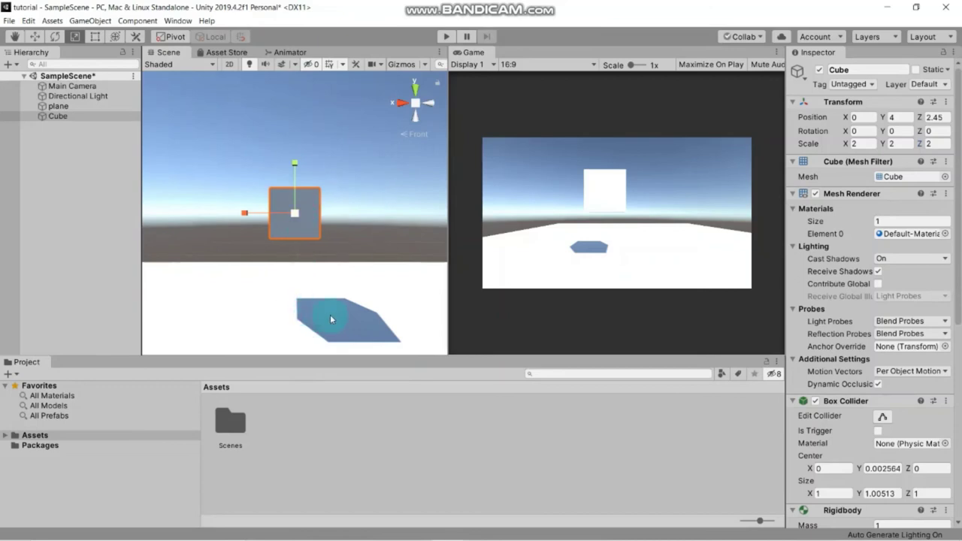
left_click_drag(357, 312, 312, 300)
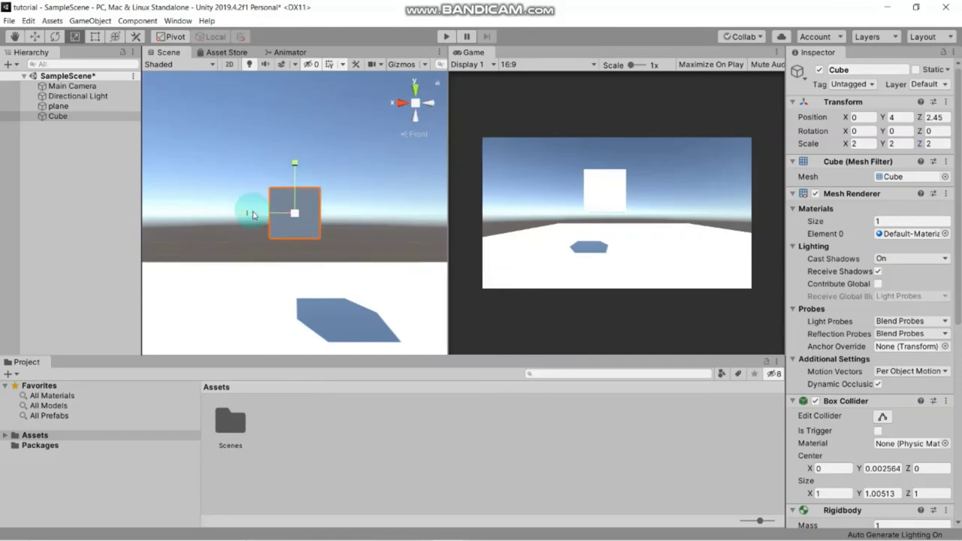
Create a new material named cube in the Assets folder.
left_click(291, 419)
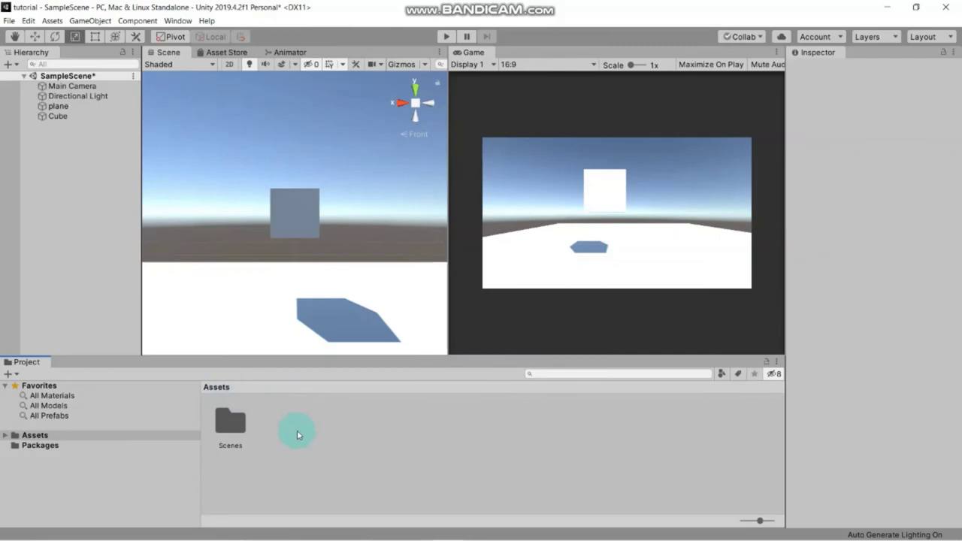
left_click(297, 433)
right_click(297, 435)
mouse_move(433, 169)
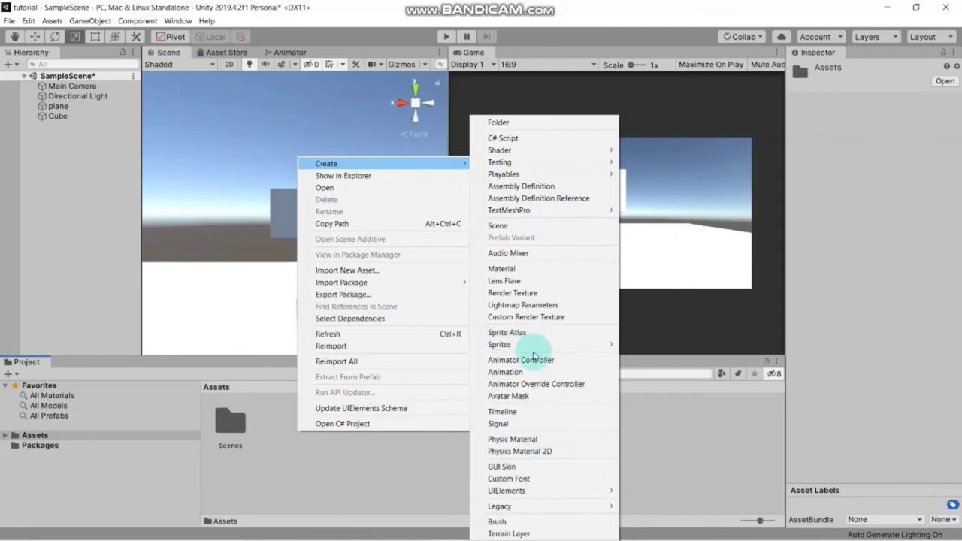
left_click(530, 269)
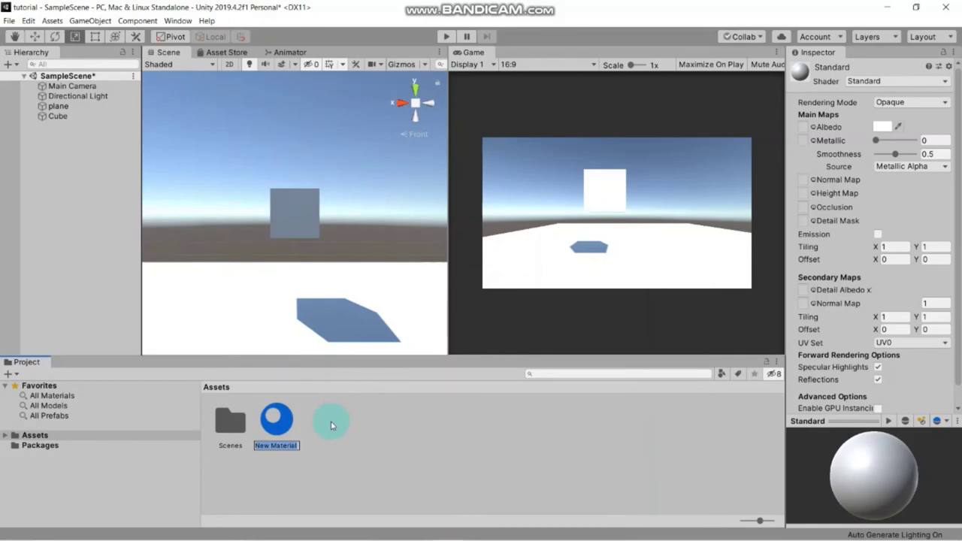
type("cube")
key("Return")
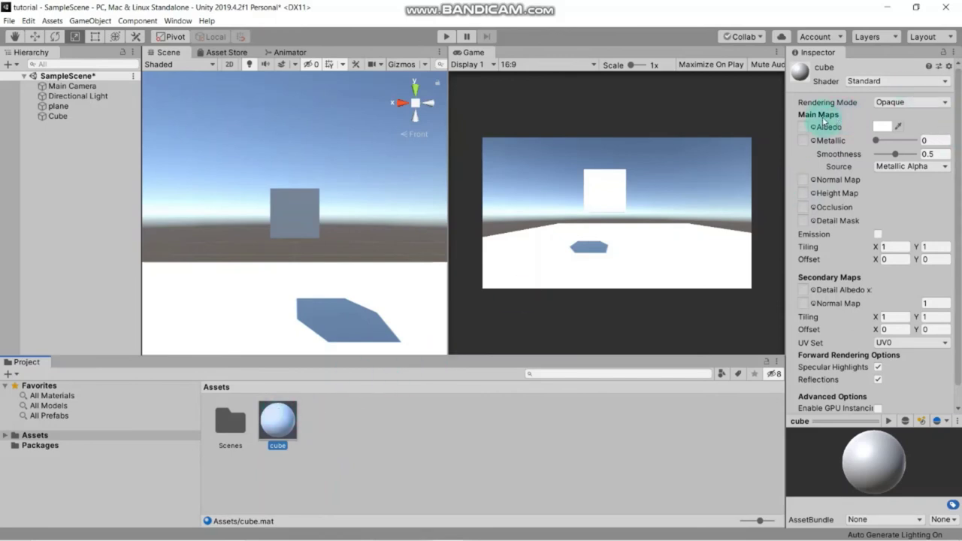
Set the albedo colour of the cube material to a bright red.
left_click(881, 128)
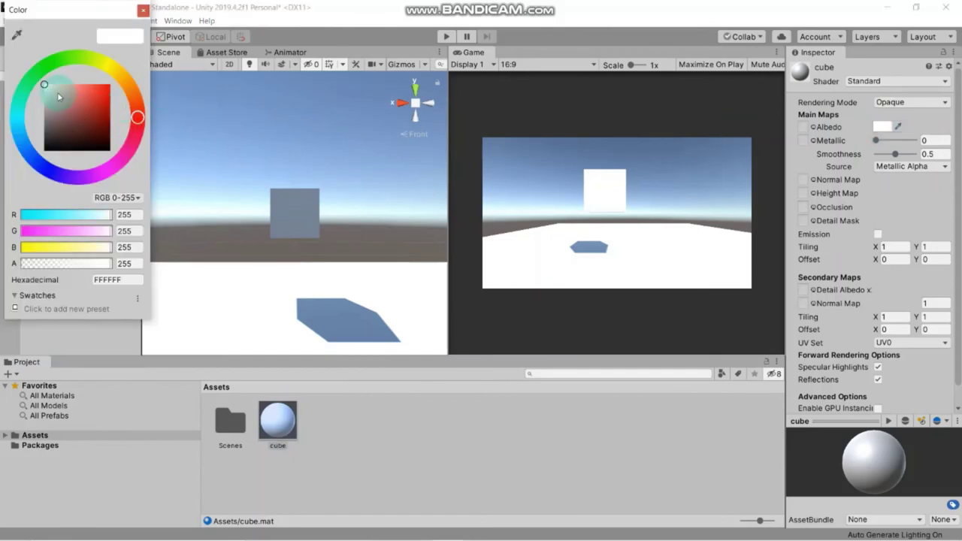
left_click(143, 9)
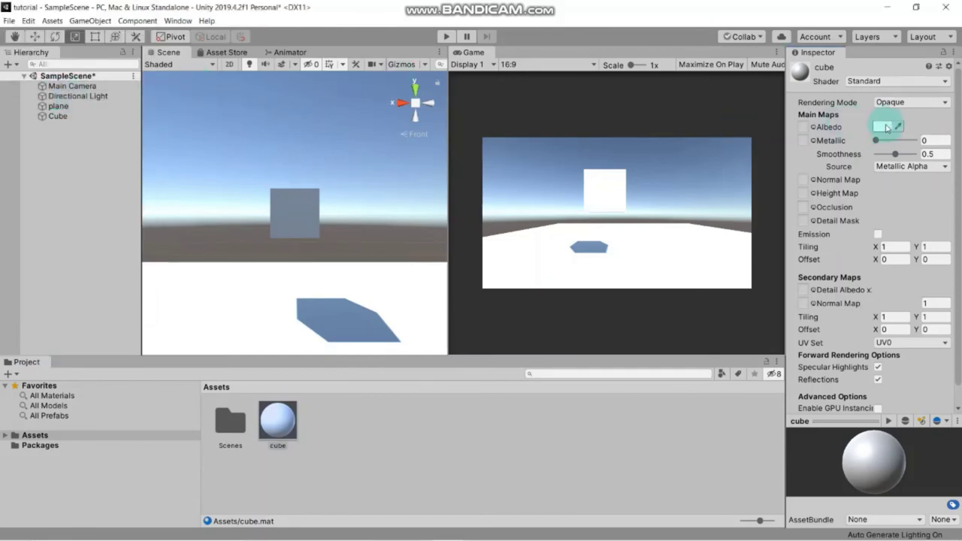
left_click(882, 127)
left_click_drag(63, 100, 107, 95)
left_click(142, 10)
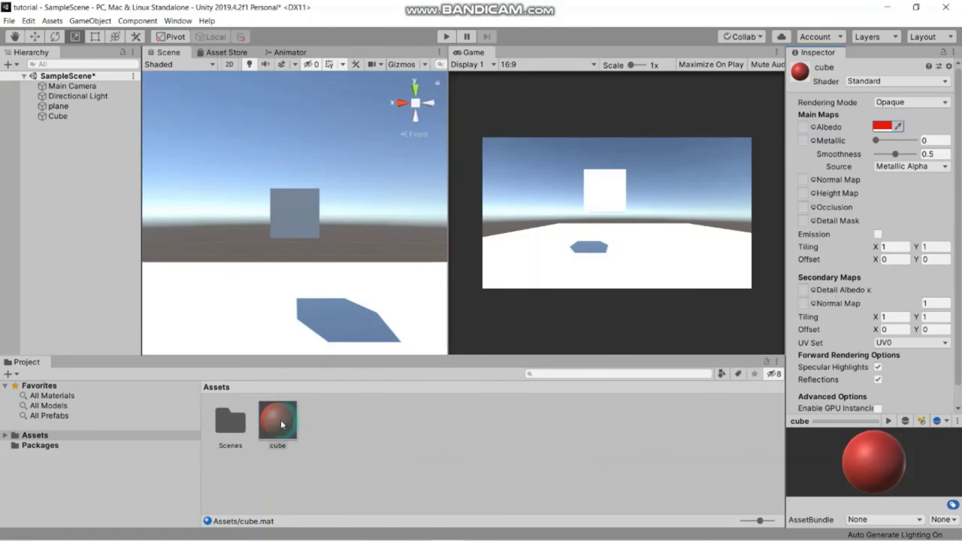
Apply the red cube material to the Cube object in the scene, leaving the plane with its default material.
left_click_drag(278, 419, 278, 280)
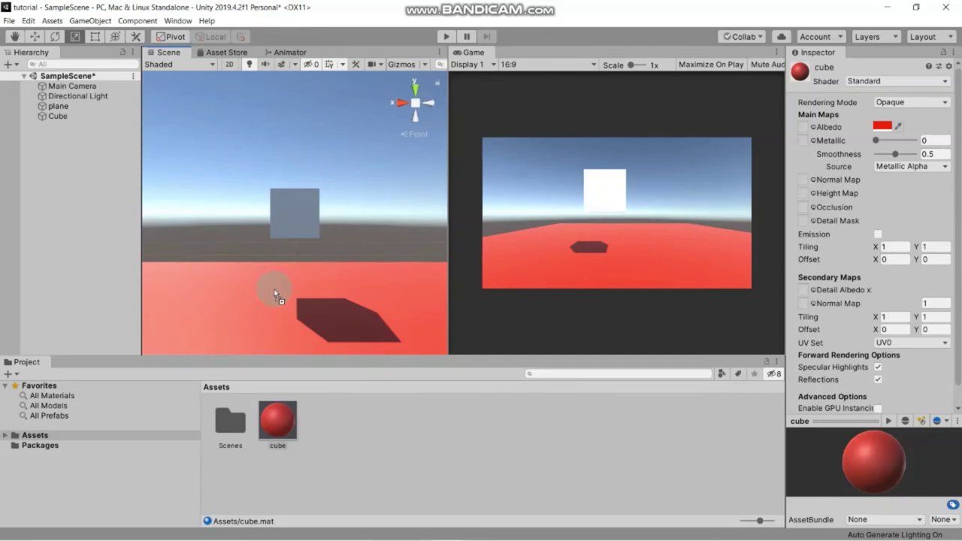
left_click_drag(275, 293, 292, 218)
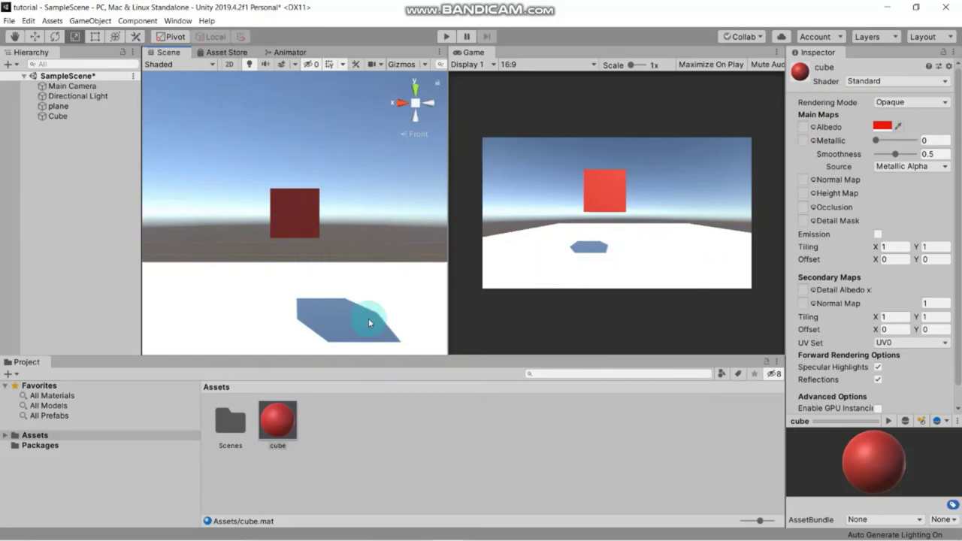
left_click(273, 206)
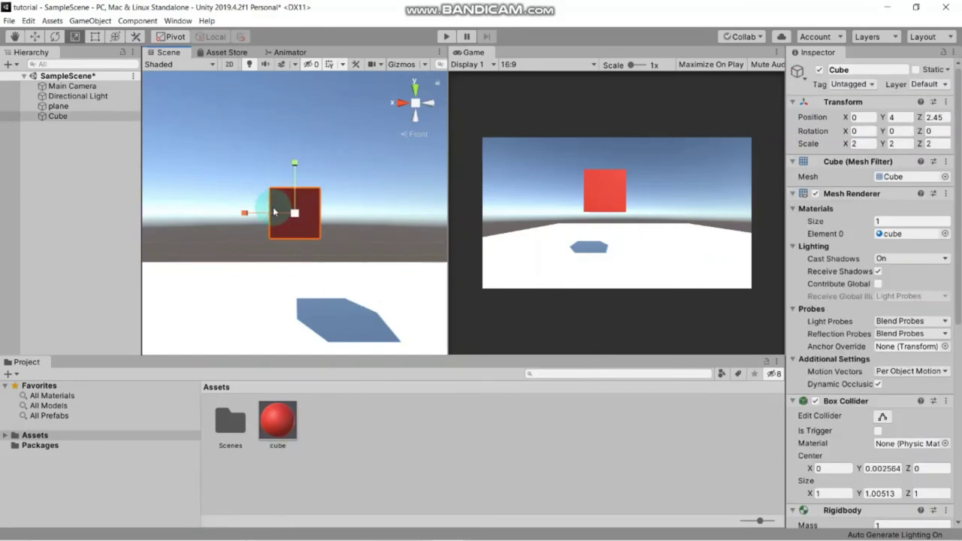
Change the cube material's albedo hue to purple.
left_click(278, 420)
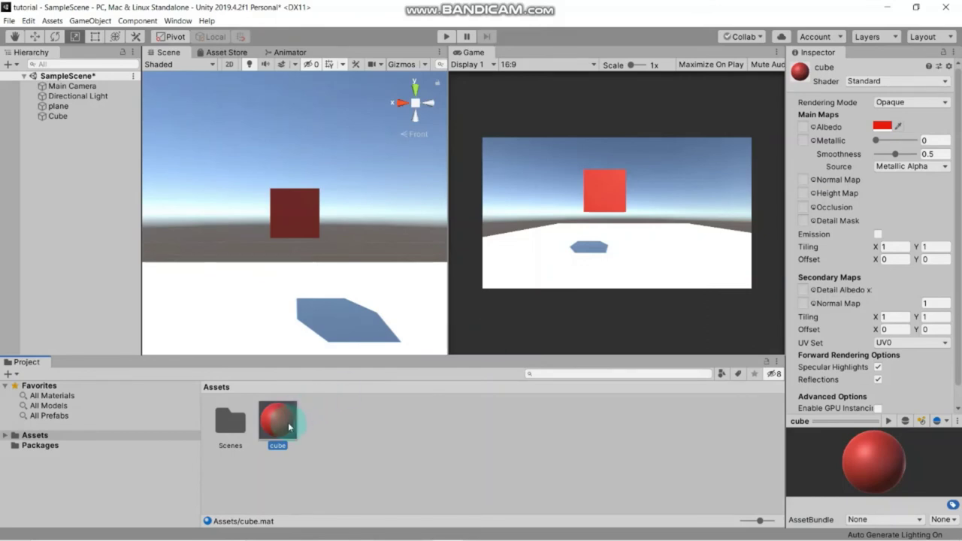
left_click(883, 126)
left_click(138, 119)
left_click_drag(138, 118, 106, 197)
left_click(143, 12)
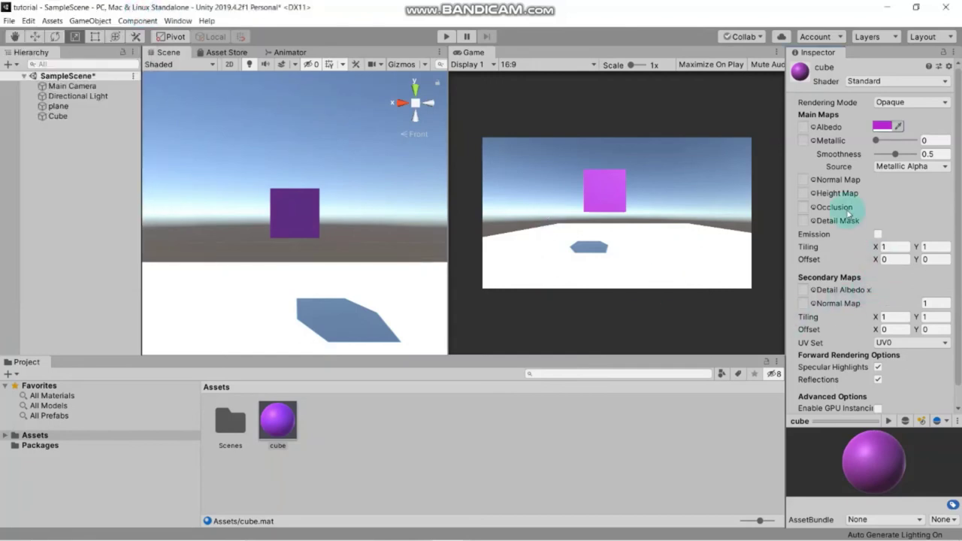
Set the cube material's smoothness to about 0.49 and its metallic value to about 0.7.
left_click(344, 417)
left_click(341, 447)
left_click(293, 417)
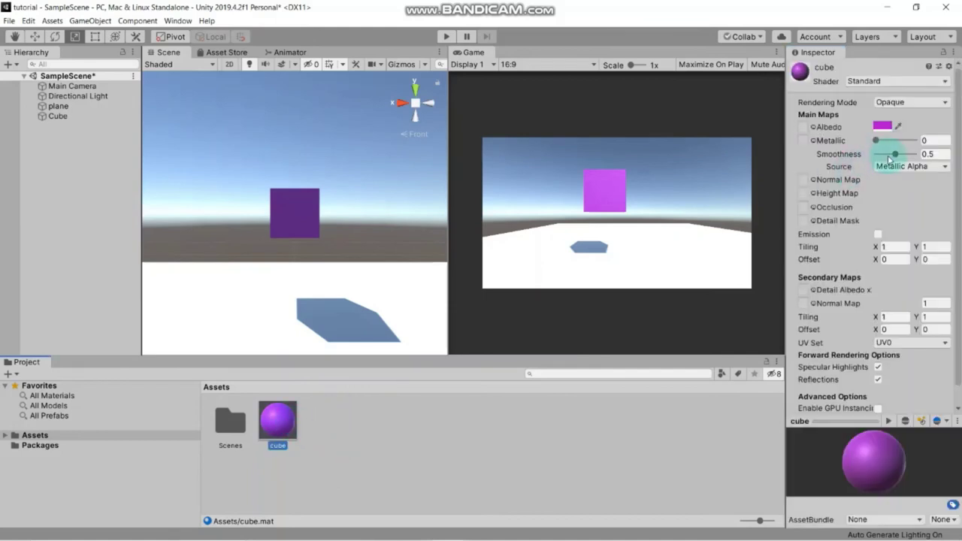
mouse_move(894, 154)
left_mouse_down()
mouse_move(913, 156)
mouse_move(889, 153)
left_mouse_up()
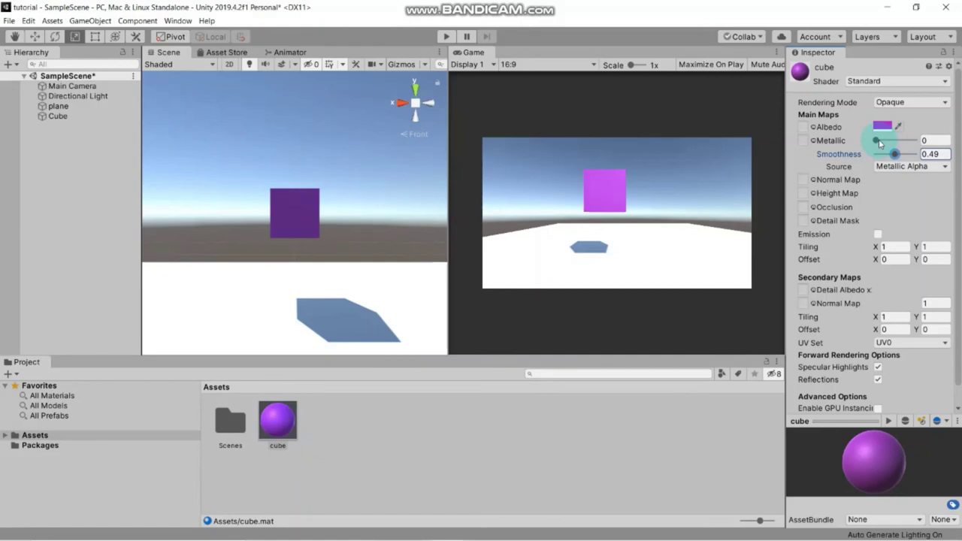
left_click_drag(877, 142, 905, 157)
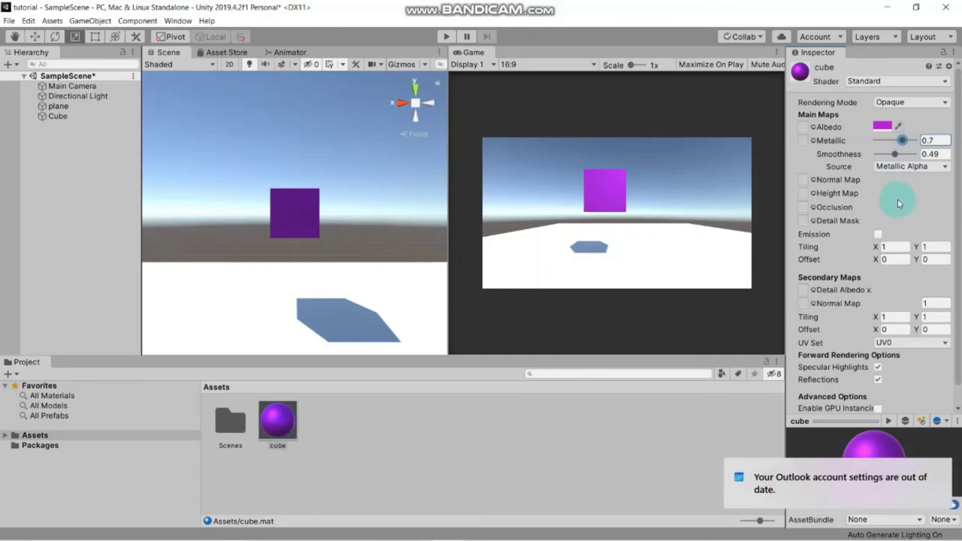
mouse_move(763, 530)
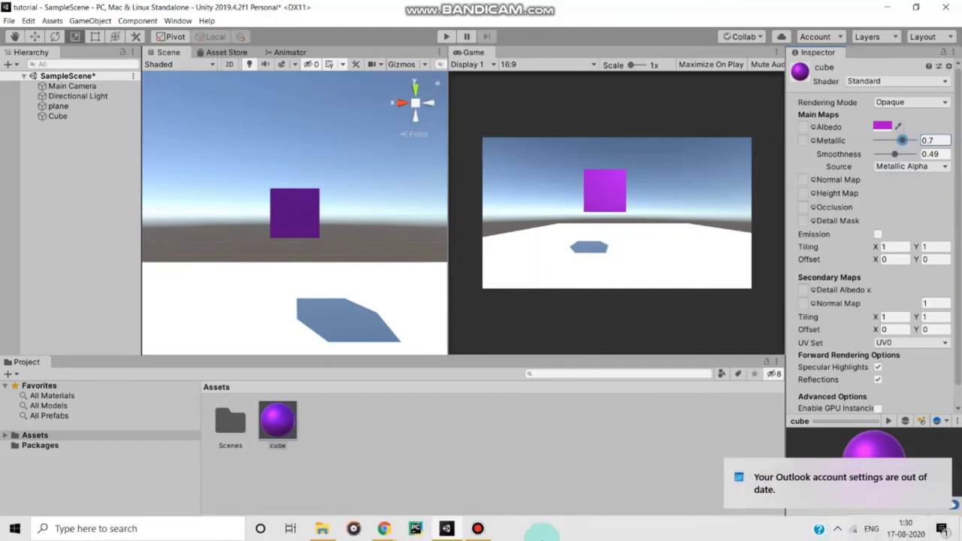
left_click(475, 528)
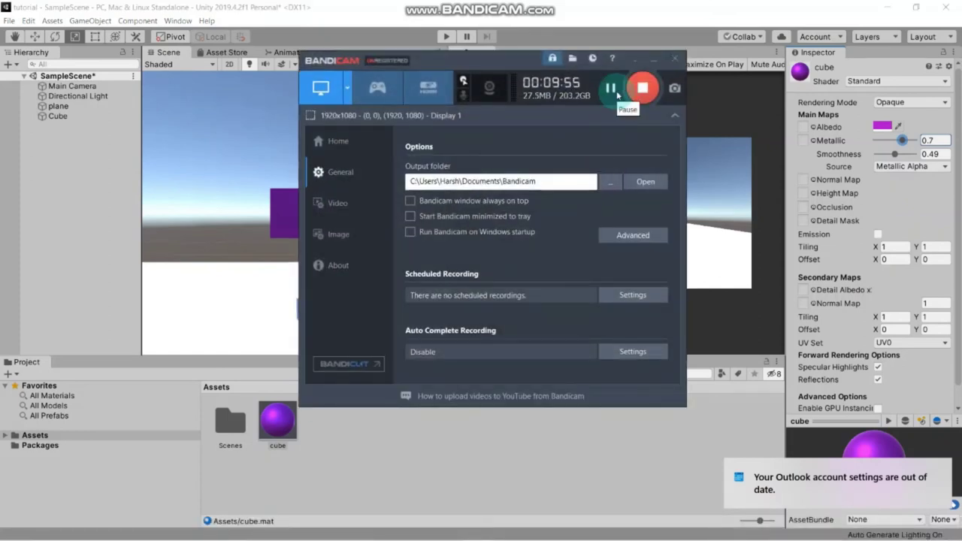
left_click(643, 92)
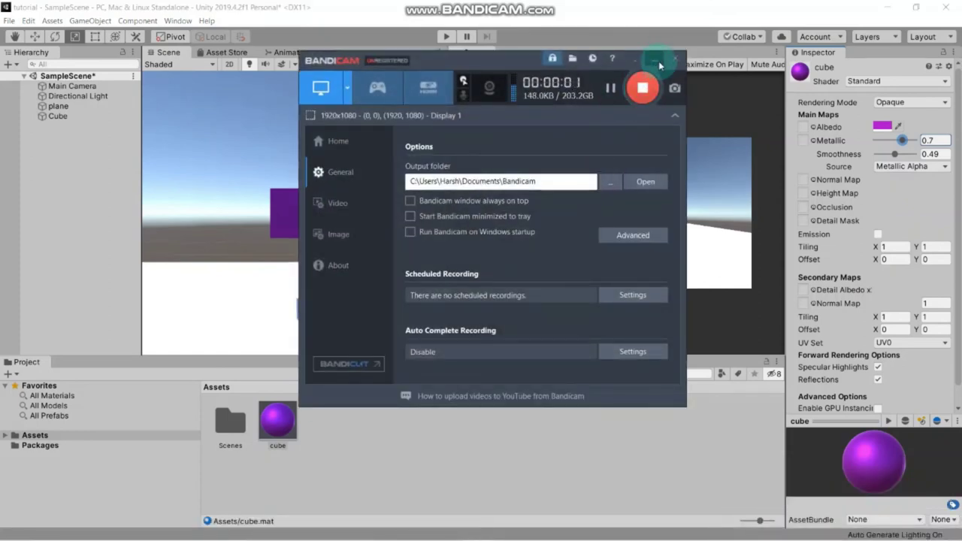
left_click(551, 398)
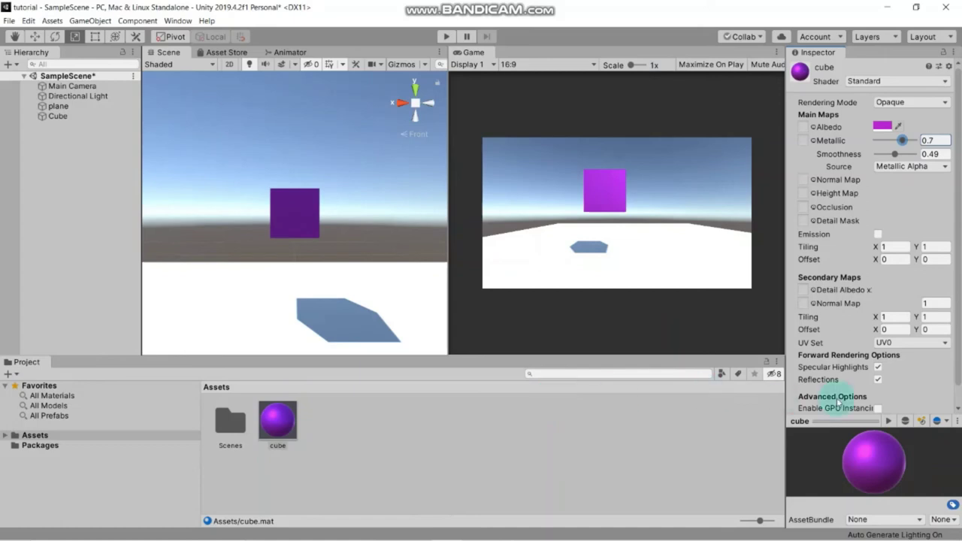
scroll(895, 377, "down", 1)
scroll(894, 372, "up", 1)
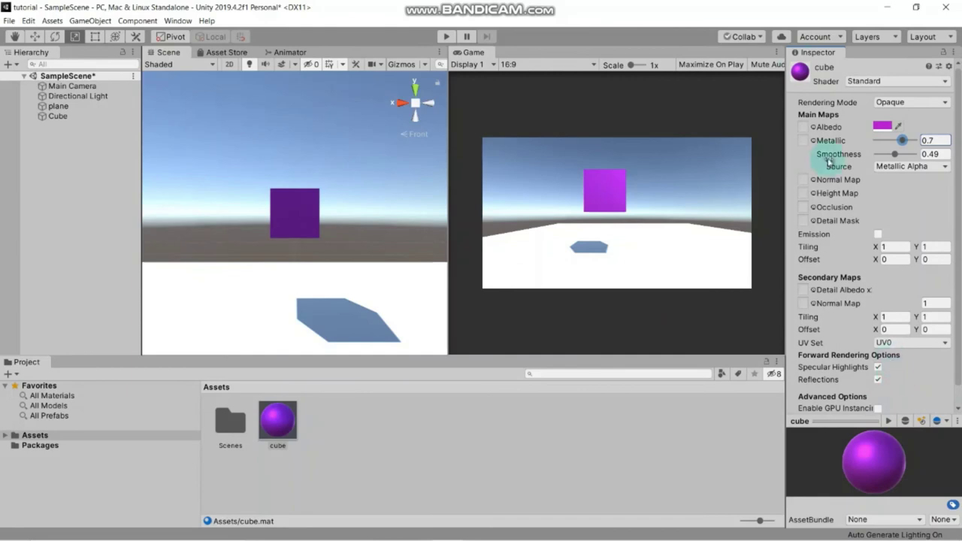
Run the scene in play mode to watch the purple cube fall onto the plane, and stop playing.
left_click(329, 462)
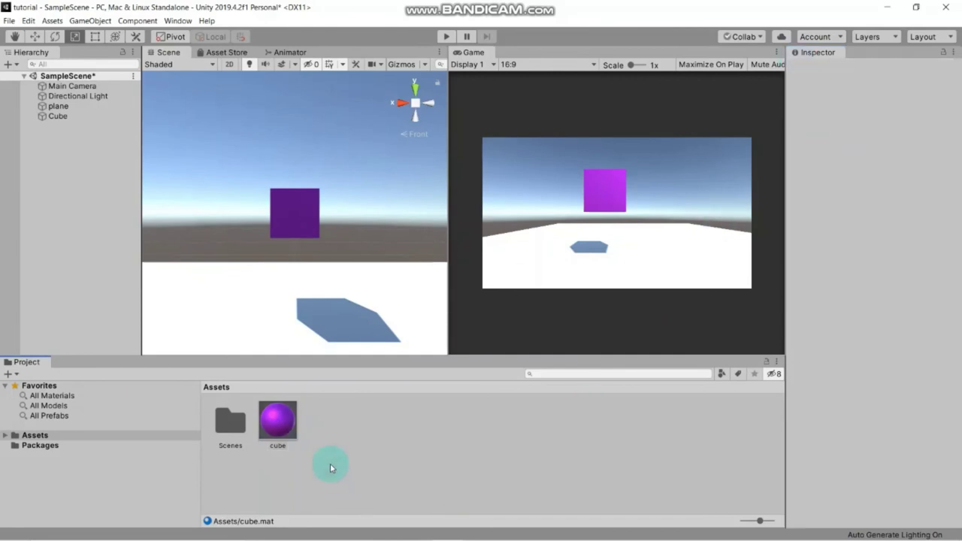
scroll(300, 298, "down", 3)
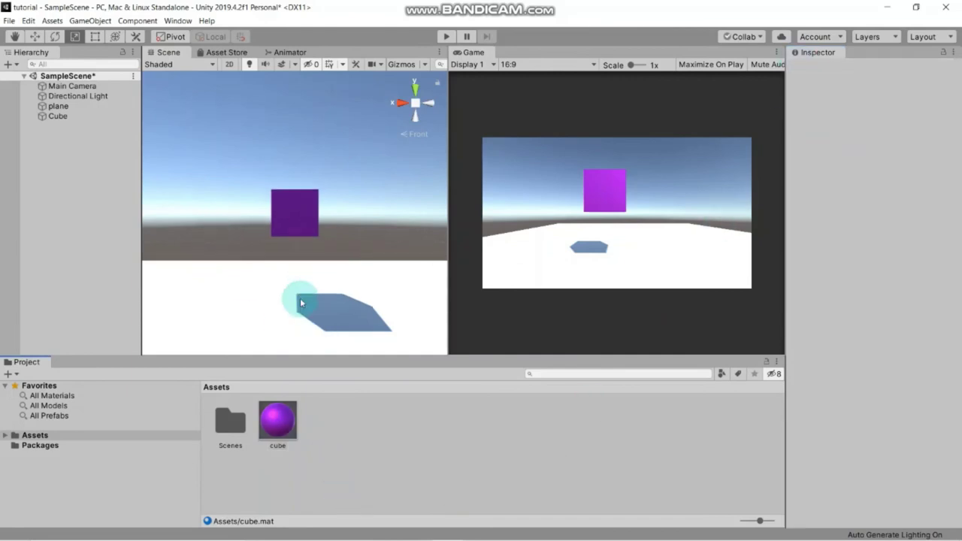
left_click(446, 36)
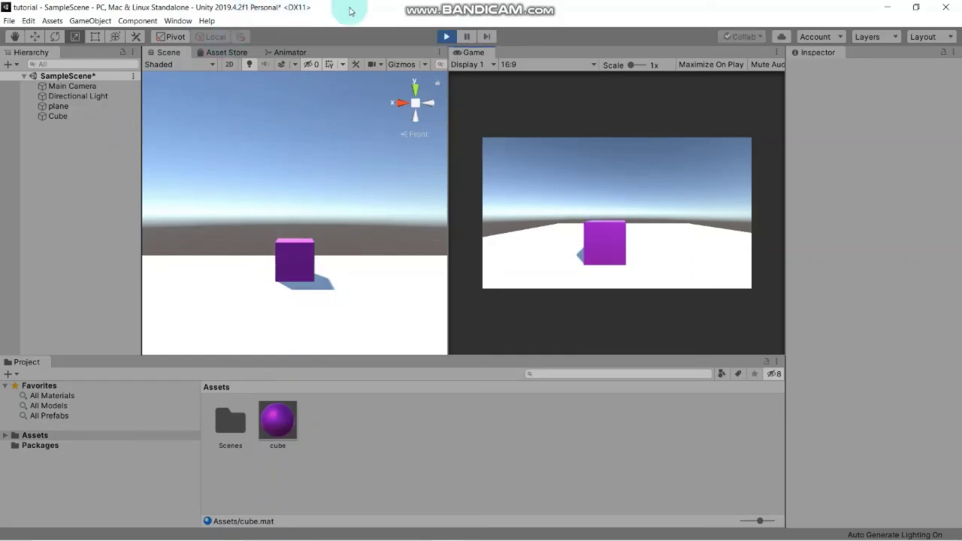
left_click(464, 37)
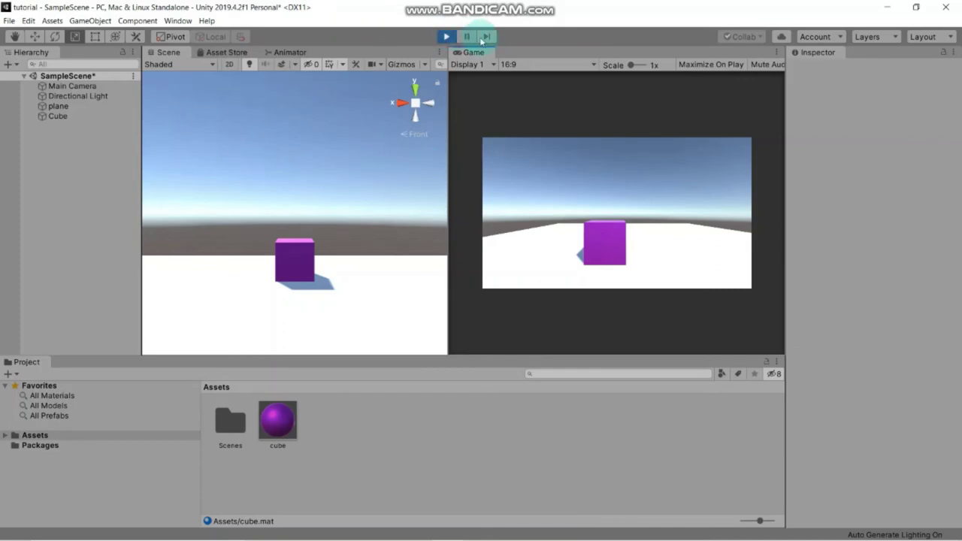
left_click(447, 37)
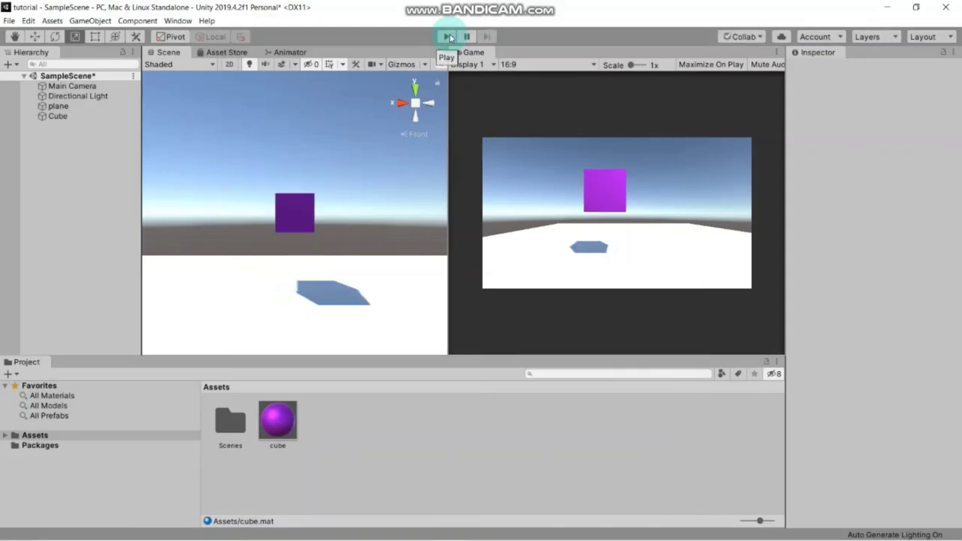
left_click(358, 289)
left_click(356, 303)
left_click(326, 151)
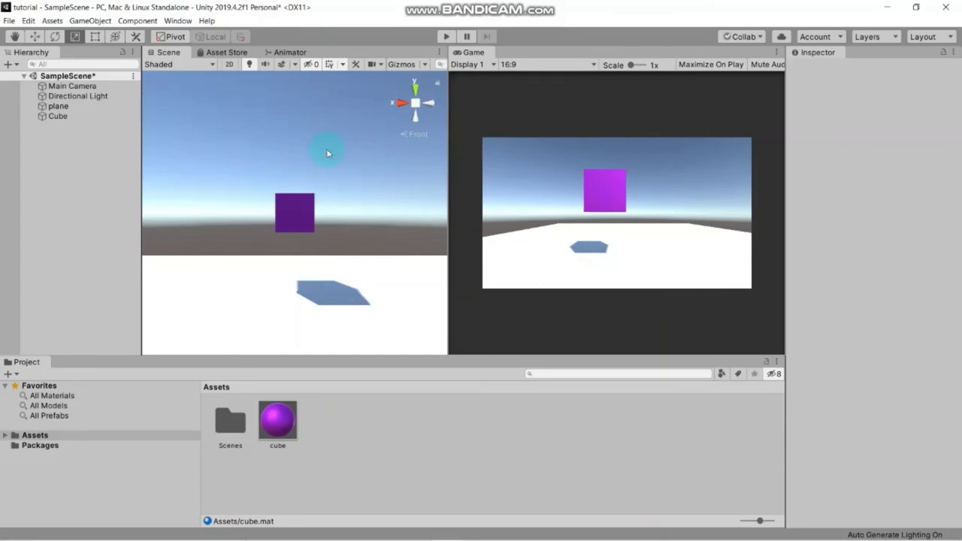
left_click(456, 173)
Open the build settings and show the options for the Android platform.
left_click(10, 20)
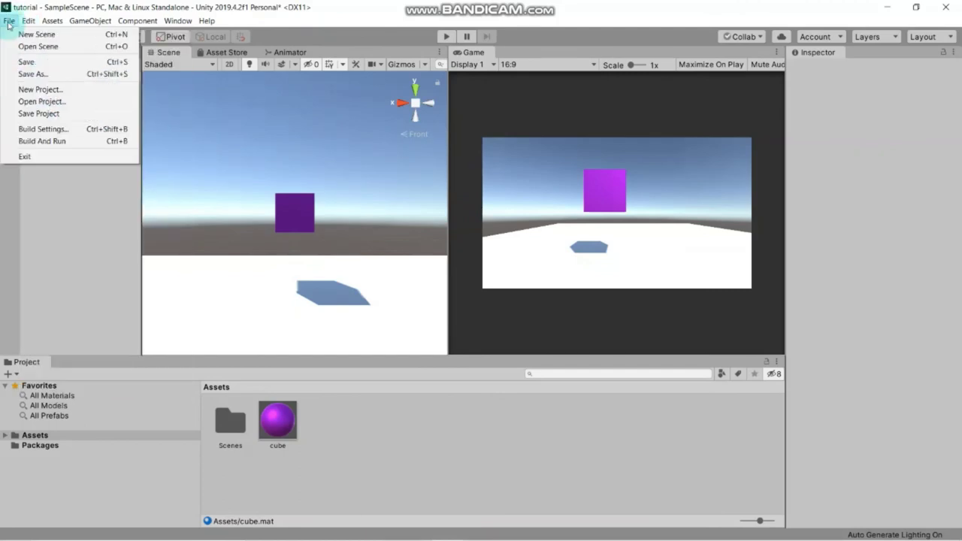
left_click(32, 129)
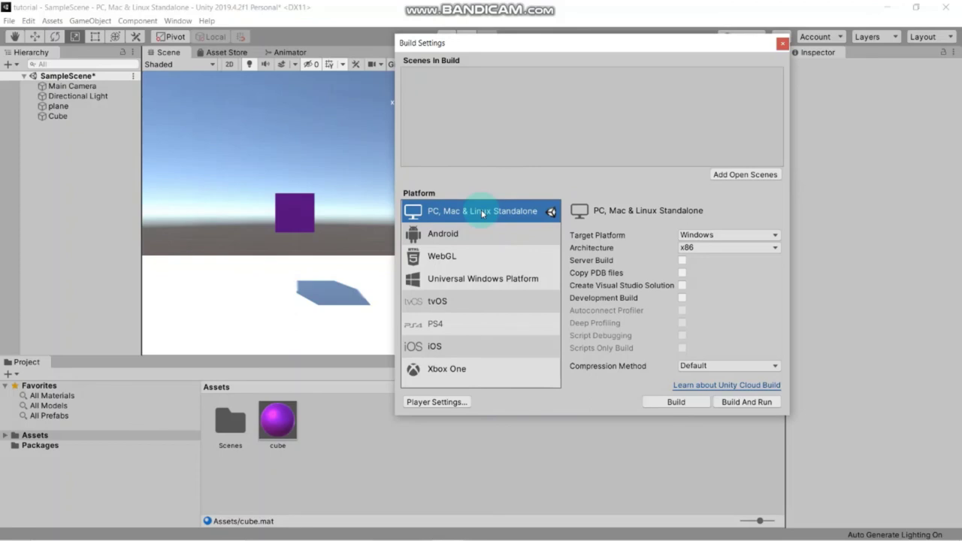
left_click(448, 235)
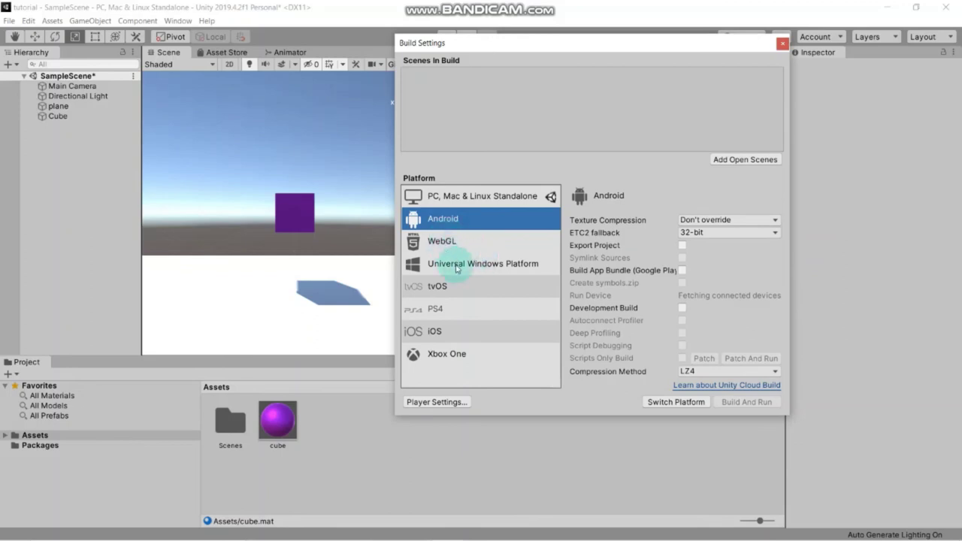
Compare the build options of the Android, PS4 and iOS platforms in the build settings.
left_click(435, 333)
left_click(437, 324)
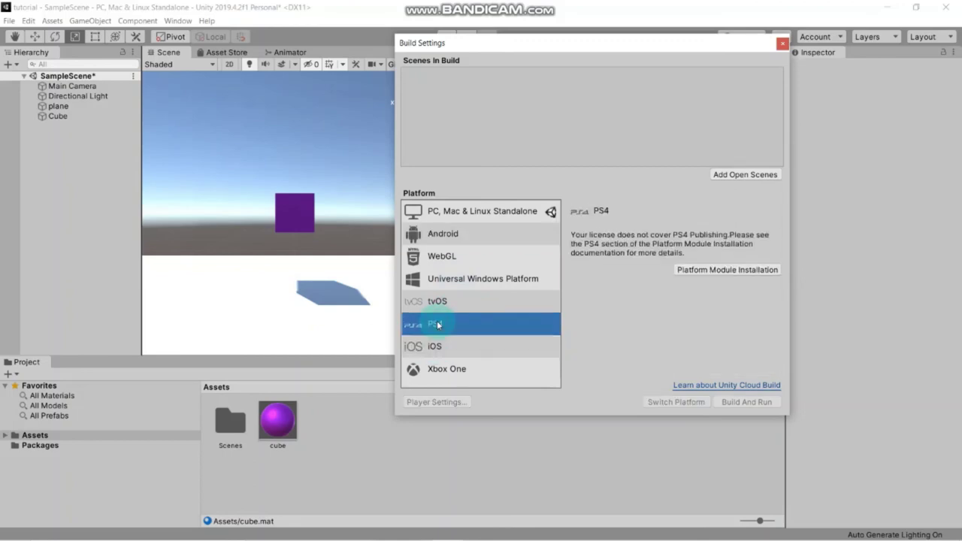
left_click(441, 343)
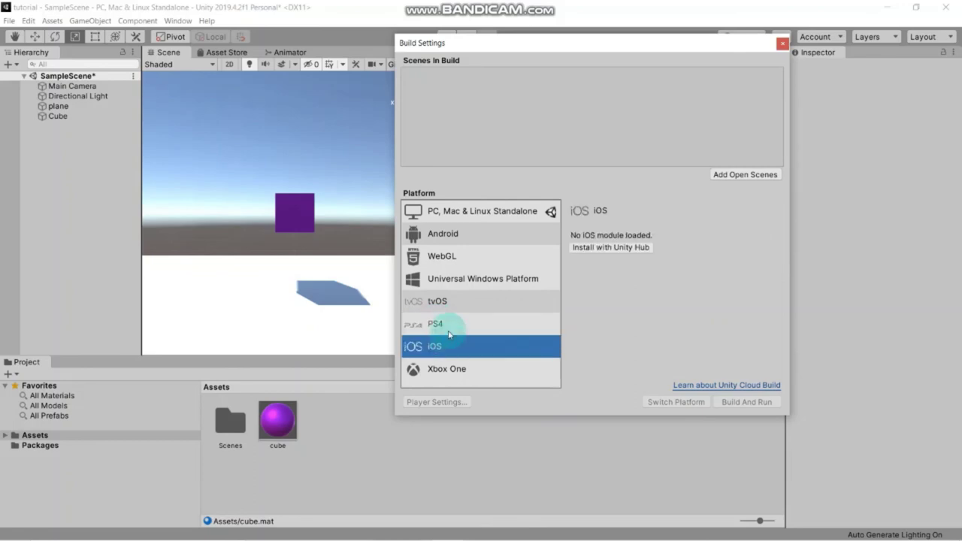
left_click(448, 329)
left_click(448, 347)
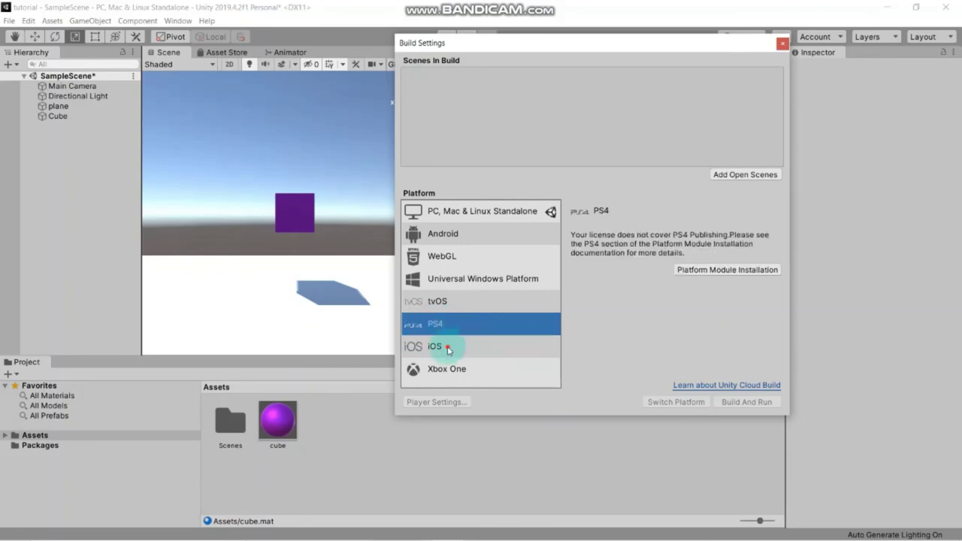
left_click(442, 234)
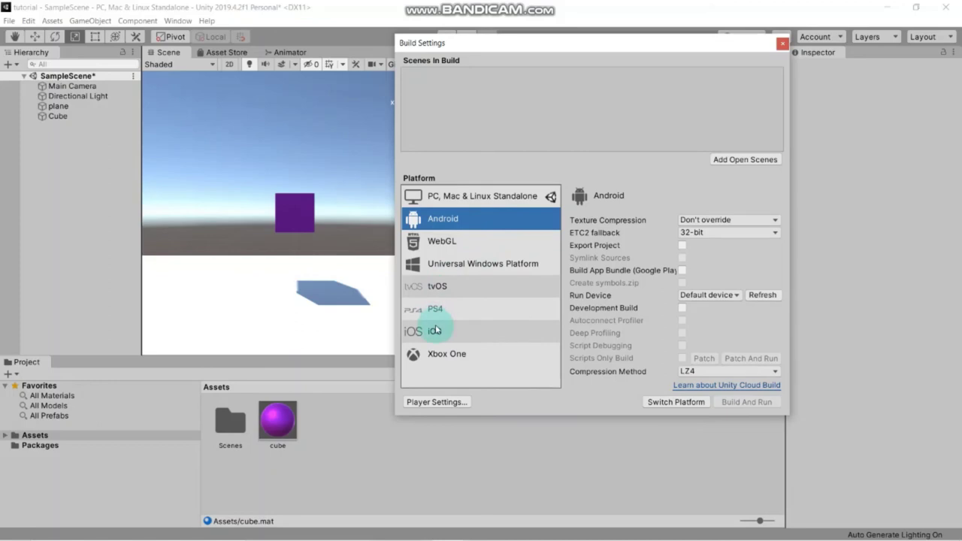
left_click(436, 331)
left_click(442, 237)
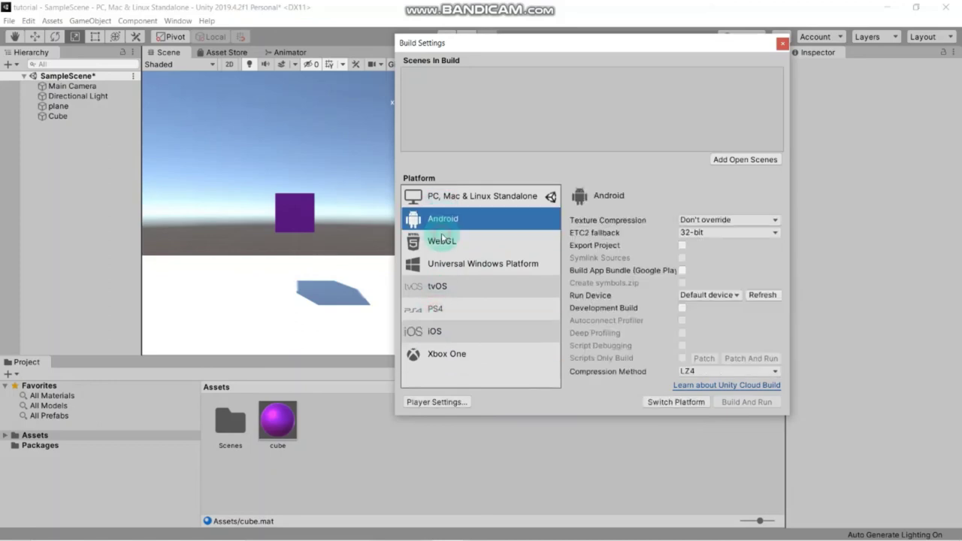
left_click(449, 332)
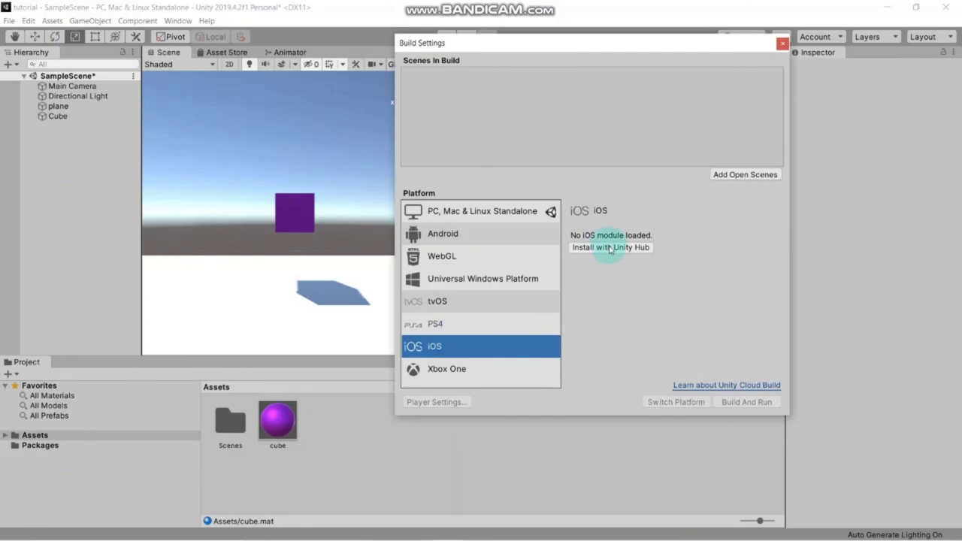
Switch the project's build platform to Android and close the build settings.
left_click(471, 237)
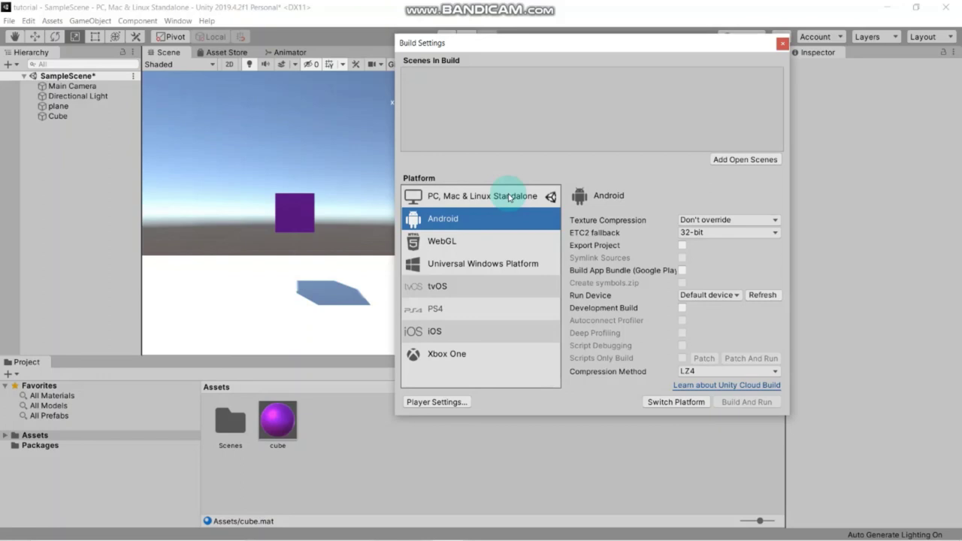
left_click(436, 221)
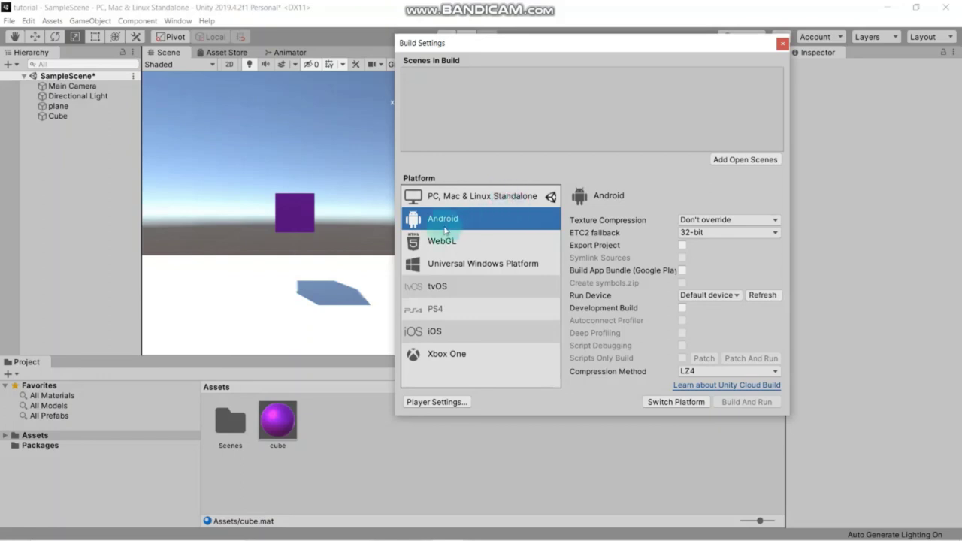
left_click(675, 402)
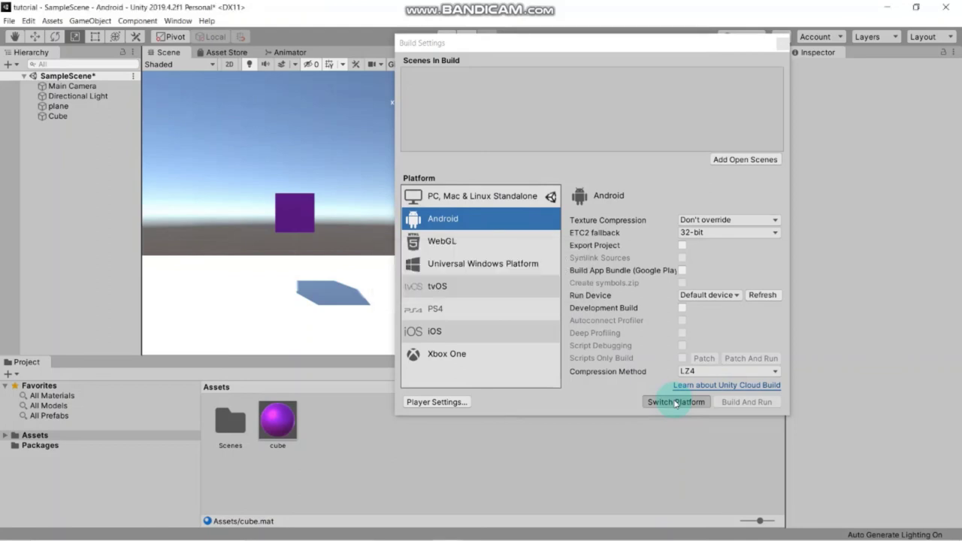
left_click(676, 402)
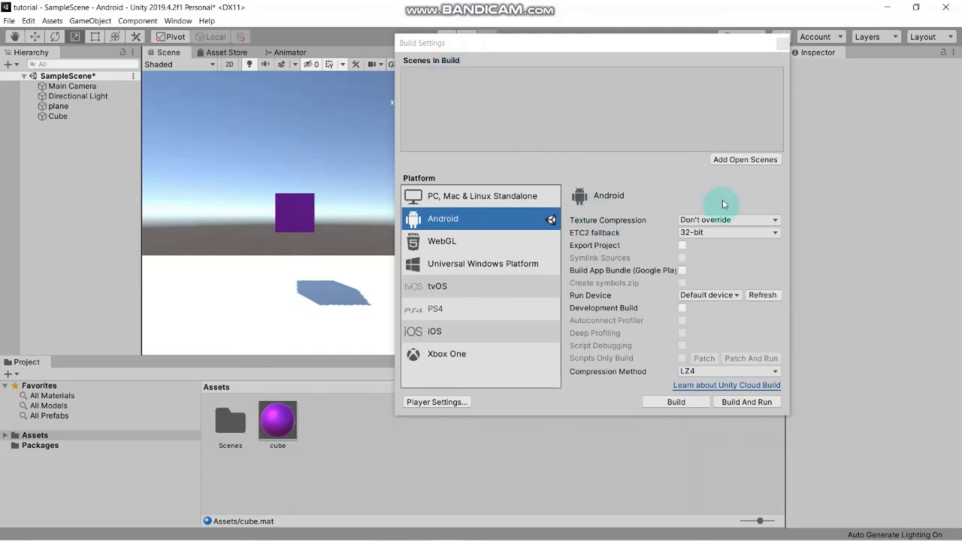
left_click(781, 46)
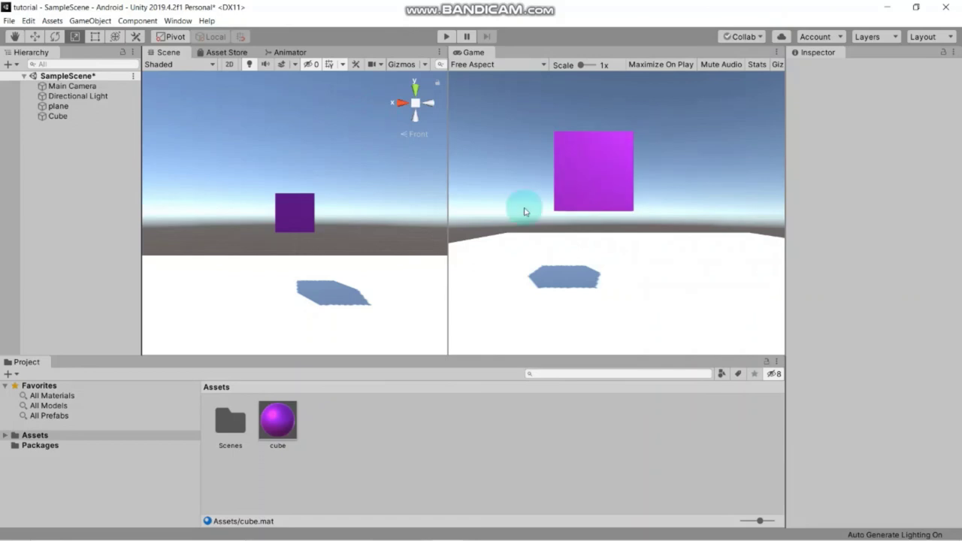
Widen the Game view and review its available screen resolutions, keeping Free Aspect.
left_click_drag(445, 236, 434, 225)
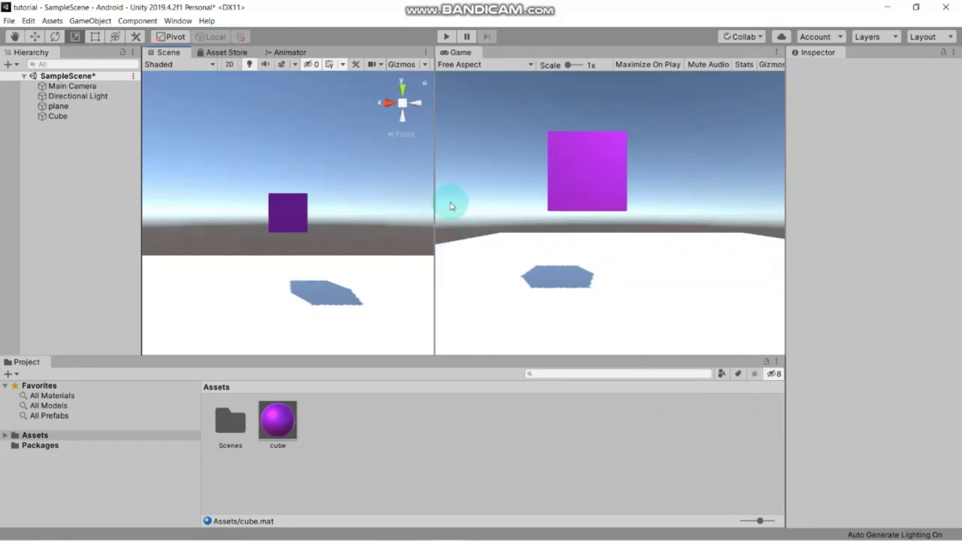
left_click(493, 65)
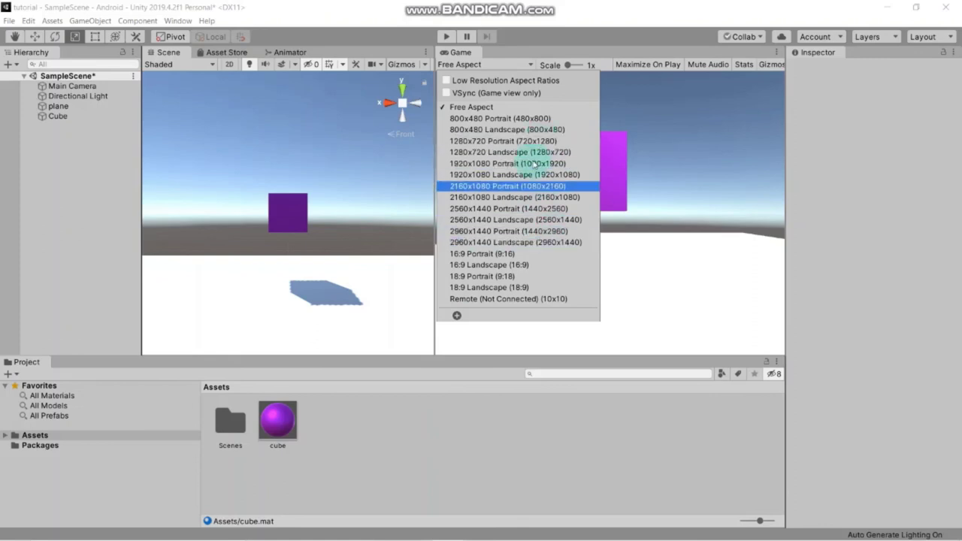
left_click(501, 107)
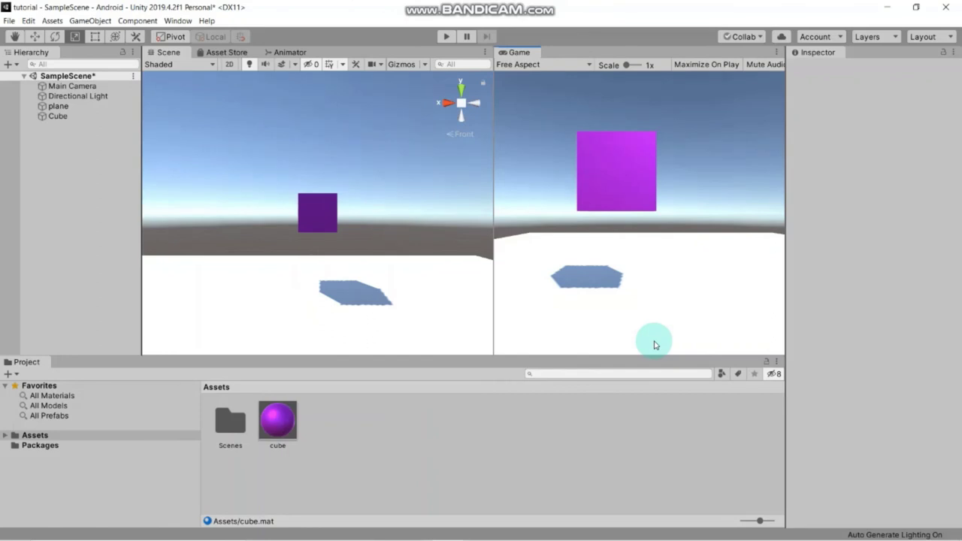
Create a new material in the Assets folder.
left_click(66, 118)
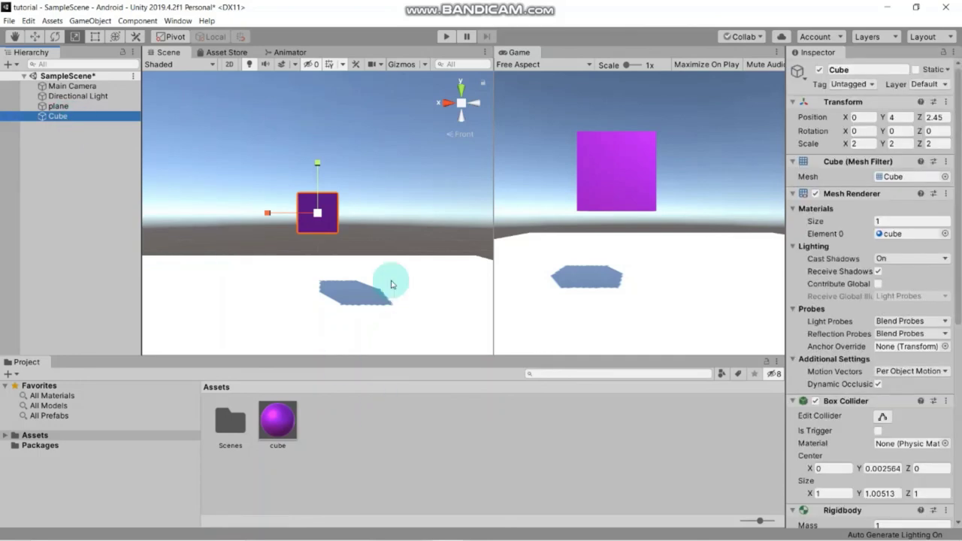
scroll(396, 293, "down", 1)
right_click(398, 423)
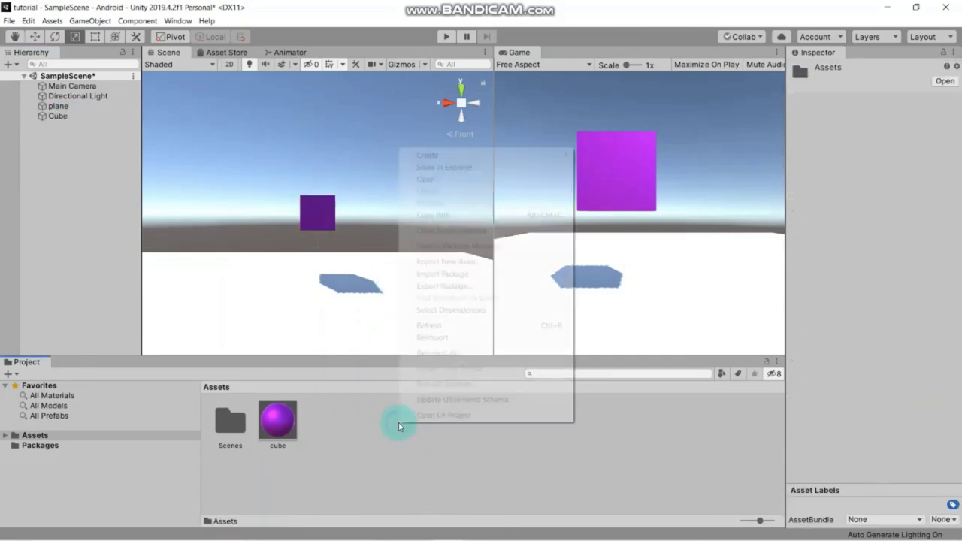
mouse_move(535, 155)
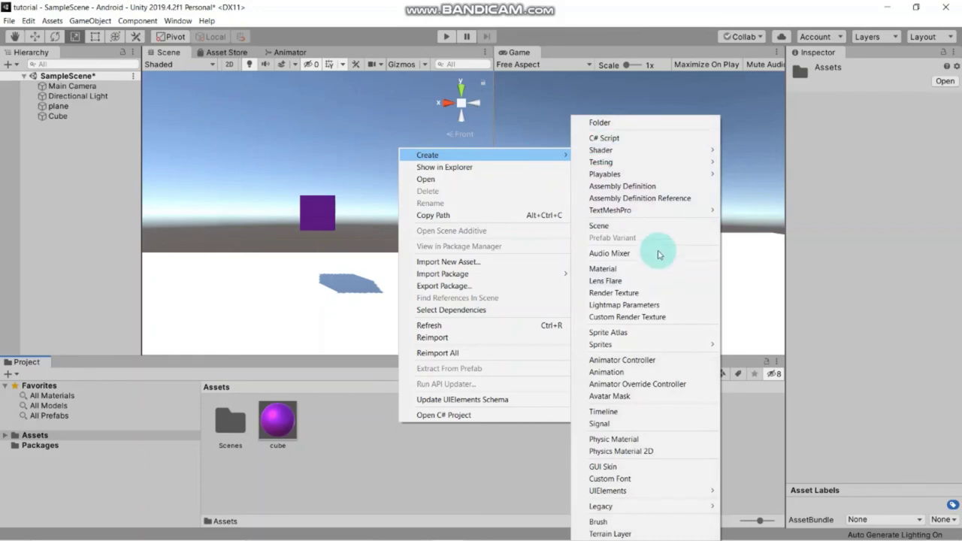
left_click(658, 267)
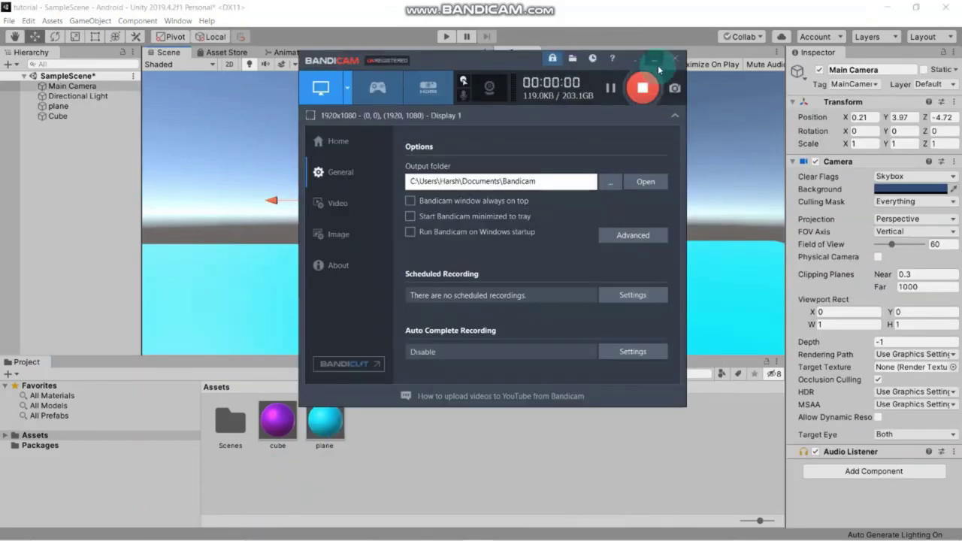
Select the Cube object in the scene to show its components.
left_click(657, 66)
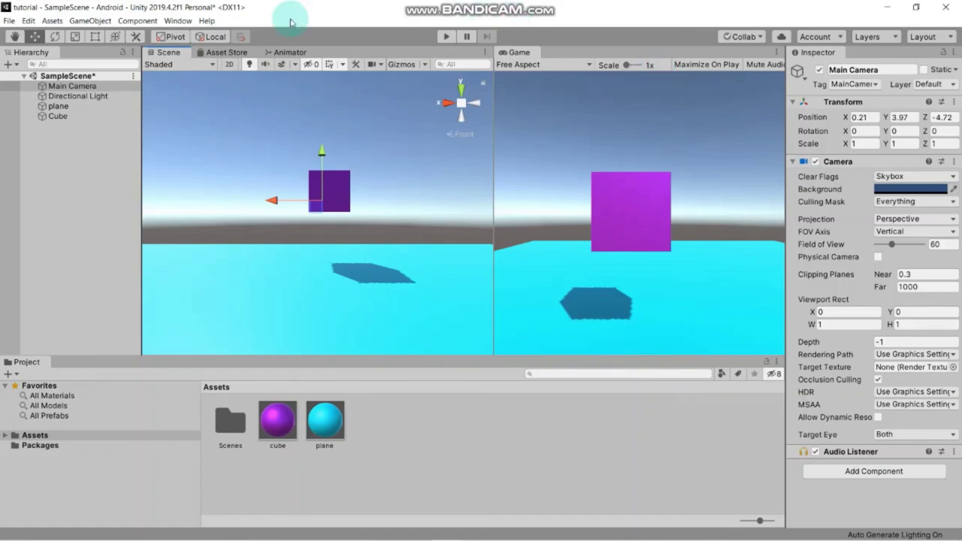
left_click(58, 116)
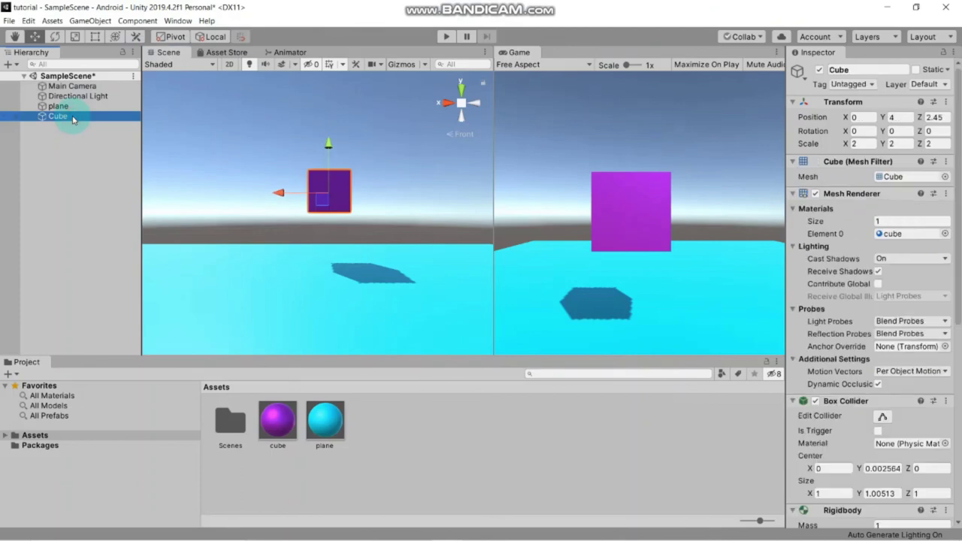